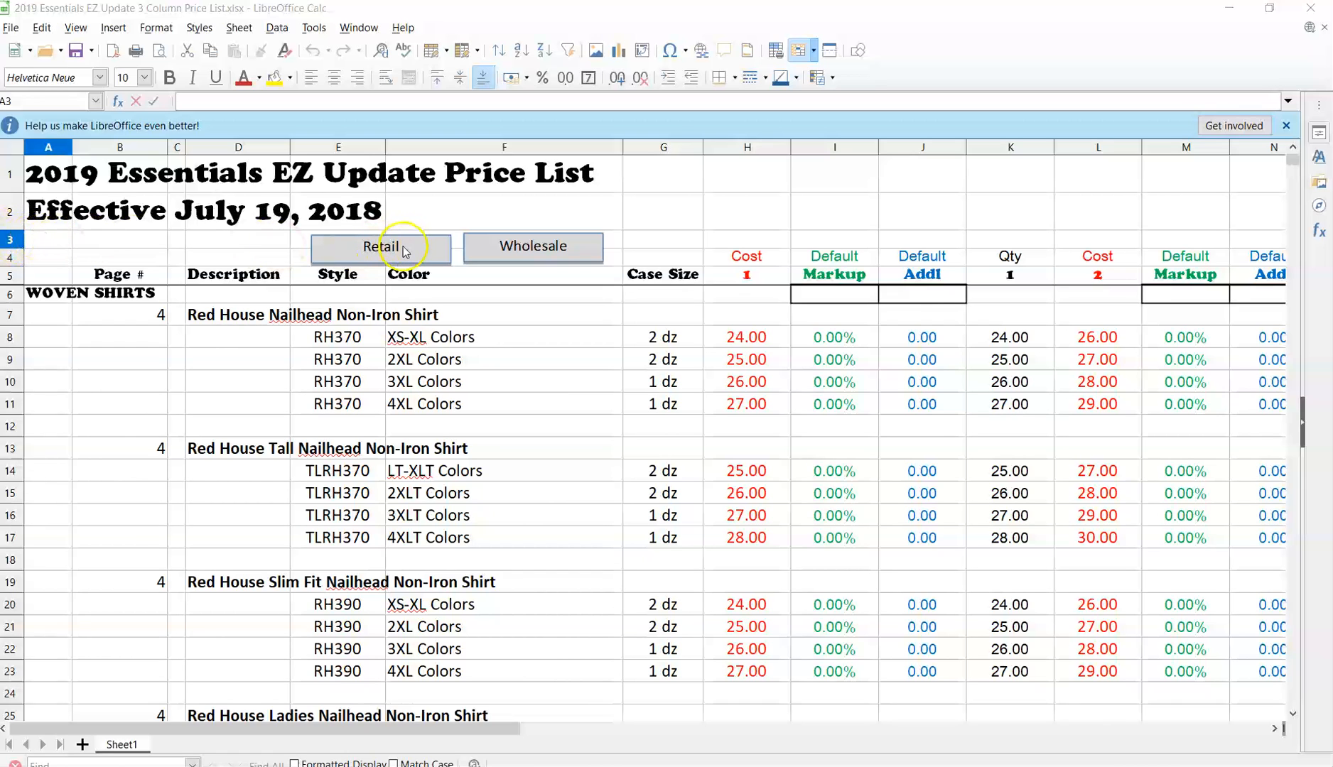
# Cut the Retail and Wholesale button shapes out of the sheet header.
pyautogui.click(455, 245)
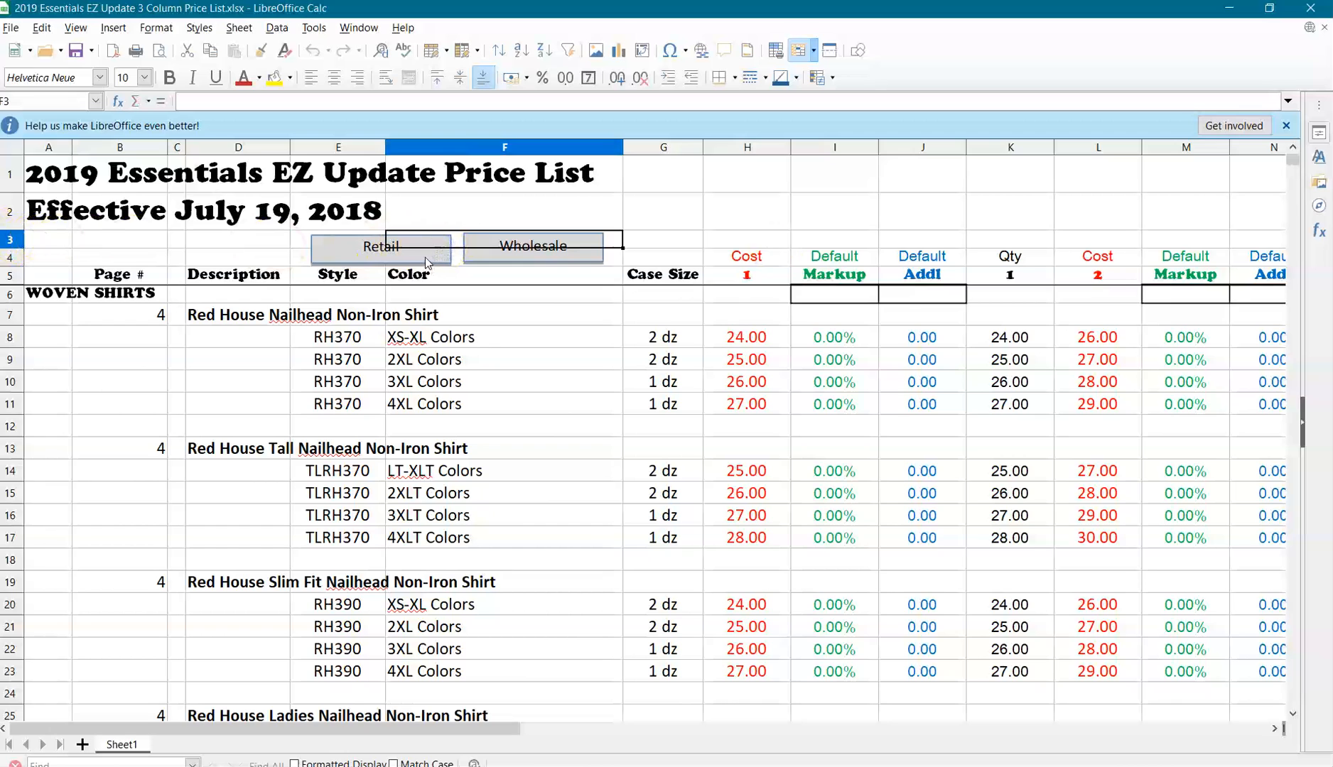
pyautogui.click(425, 260)
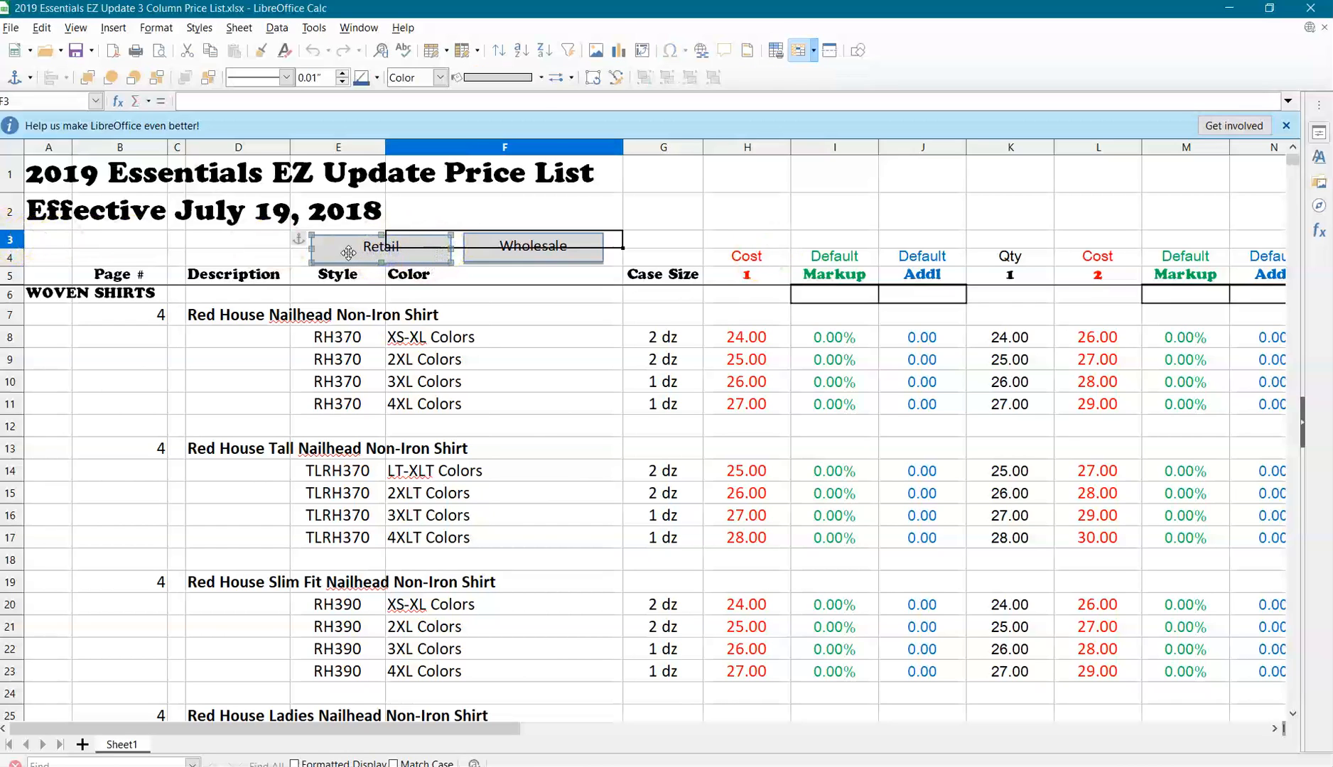
pyautogui.rightClick(348, 253)
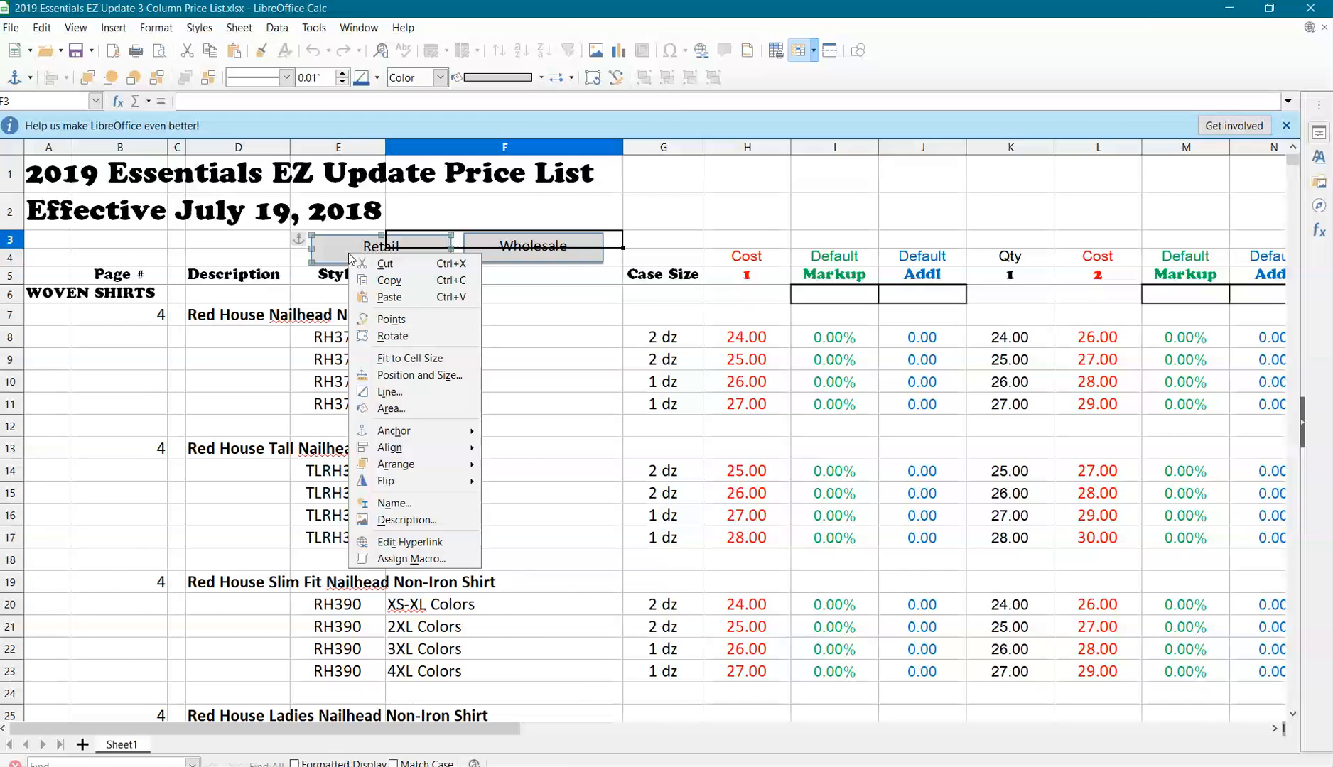
pyautogui.click(384, 264)
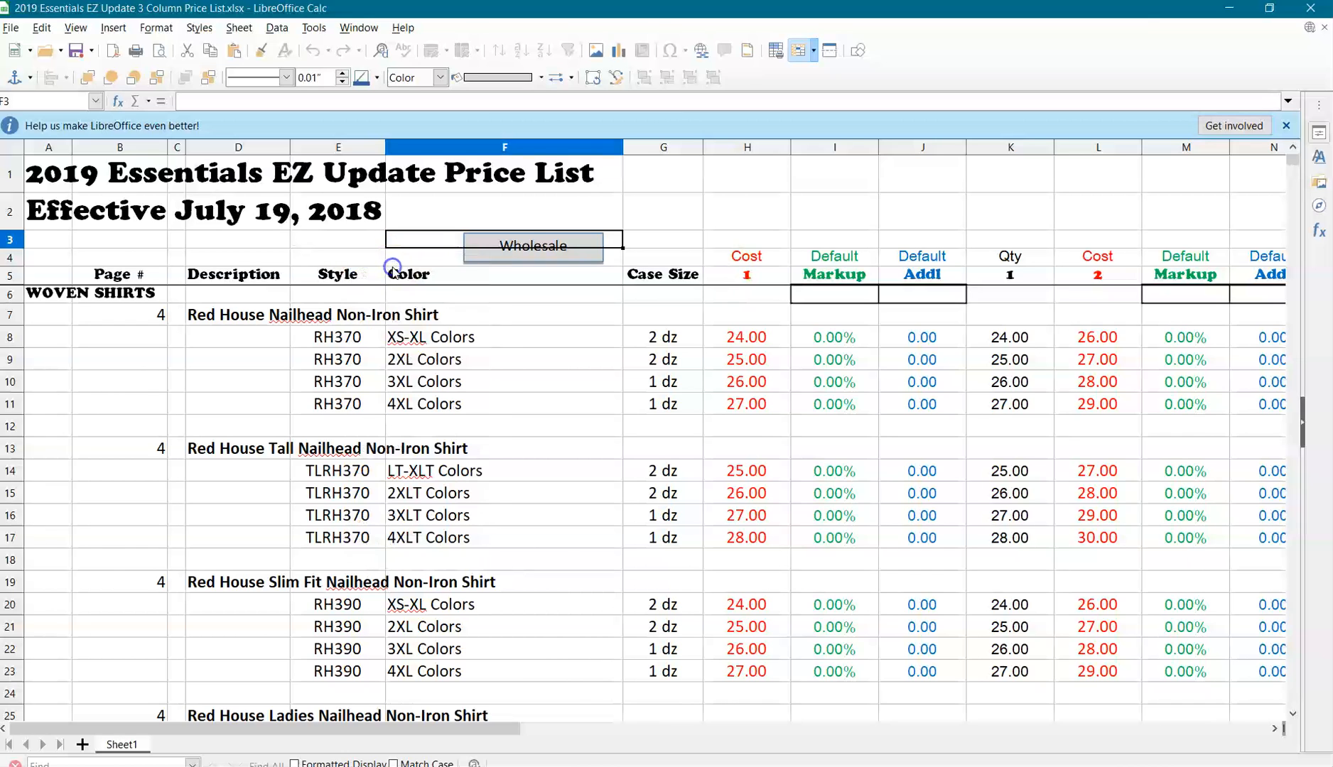
pyautogui.rightClick(474, 259)
pyautogui.click(502, 270)
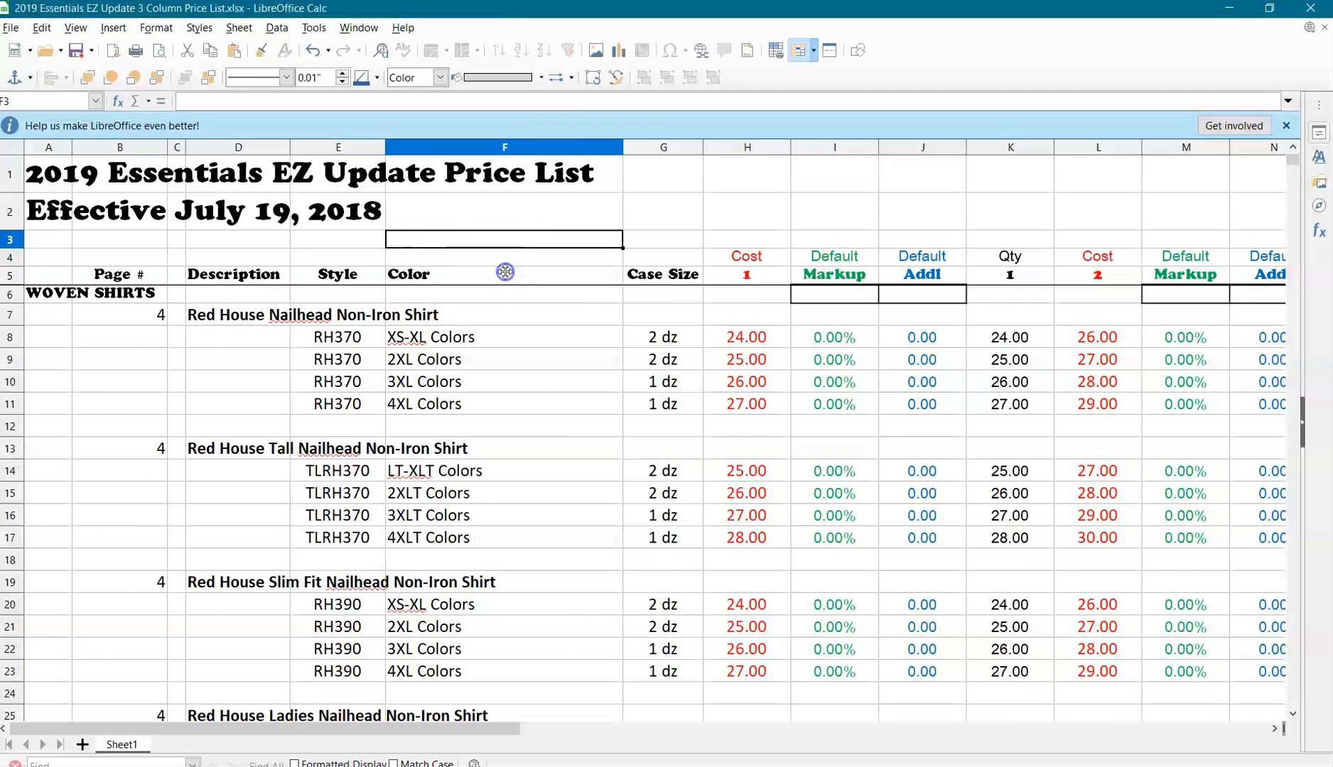
# Delete rows 1 to 3, which hold the price list title and effective date.
pyautogui.moveTo(12, 179); pyautogui.dragTo(9, 239)
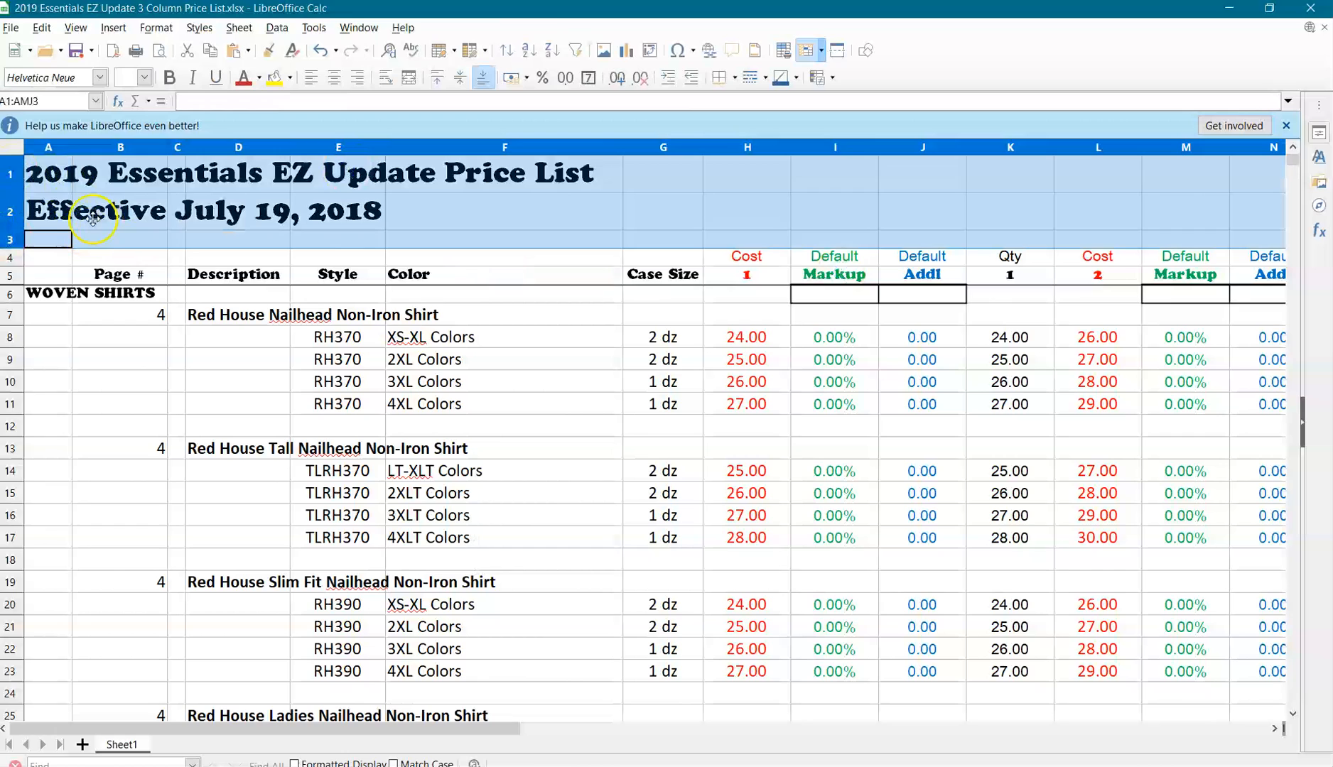
pyautogui.rightClick(15, 206)
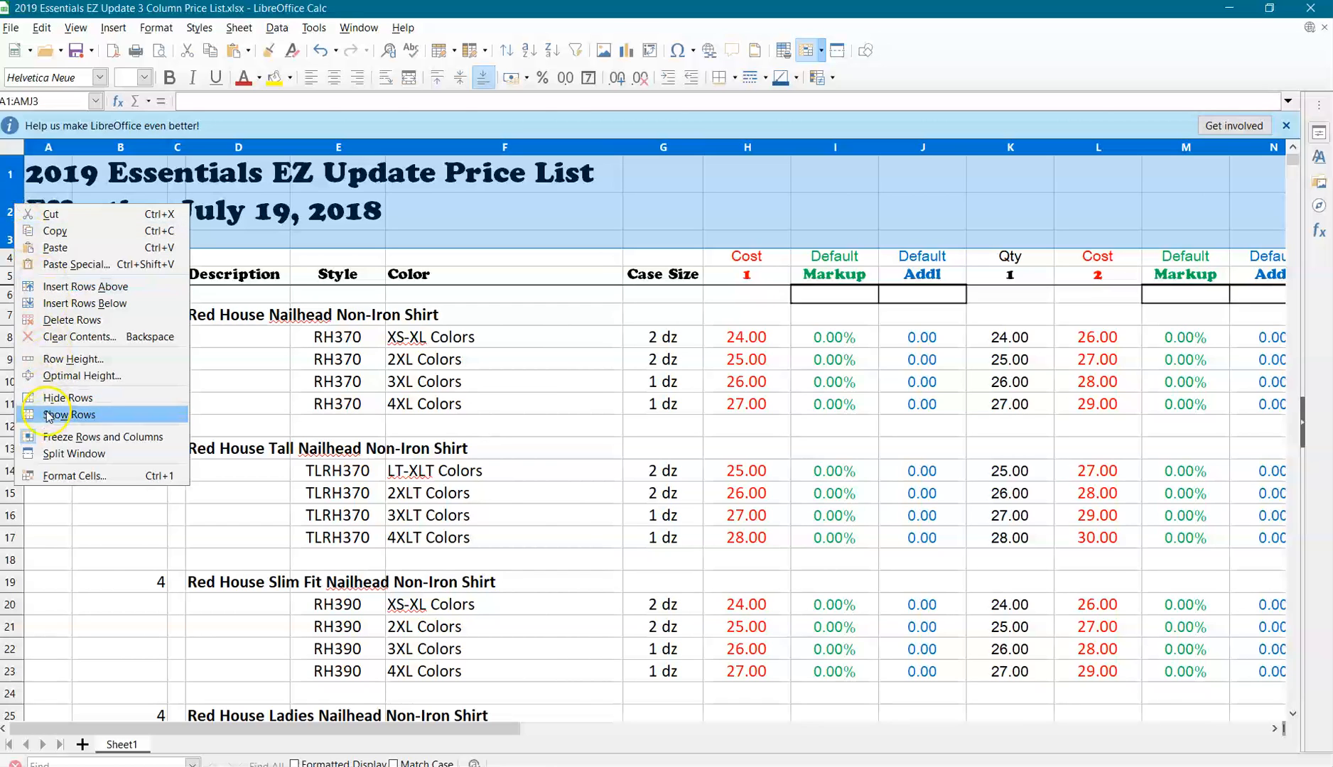
pyautogui.click(83, 321)
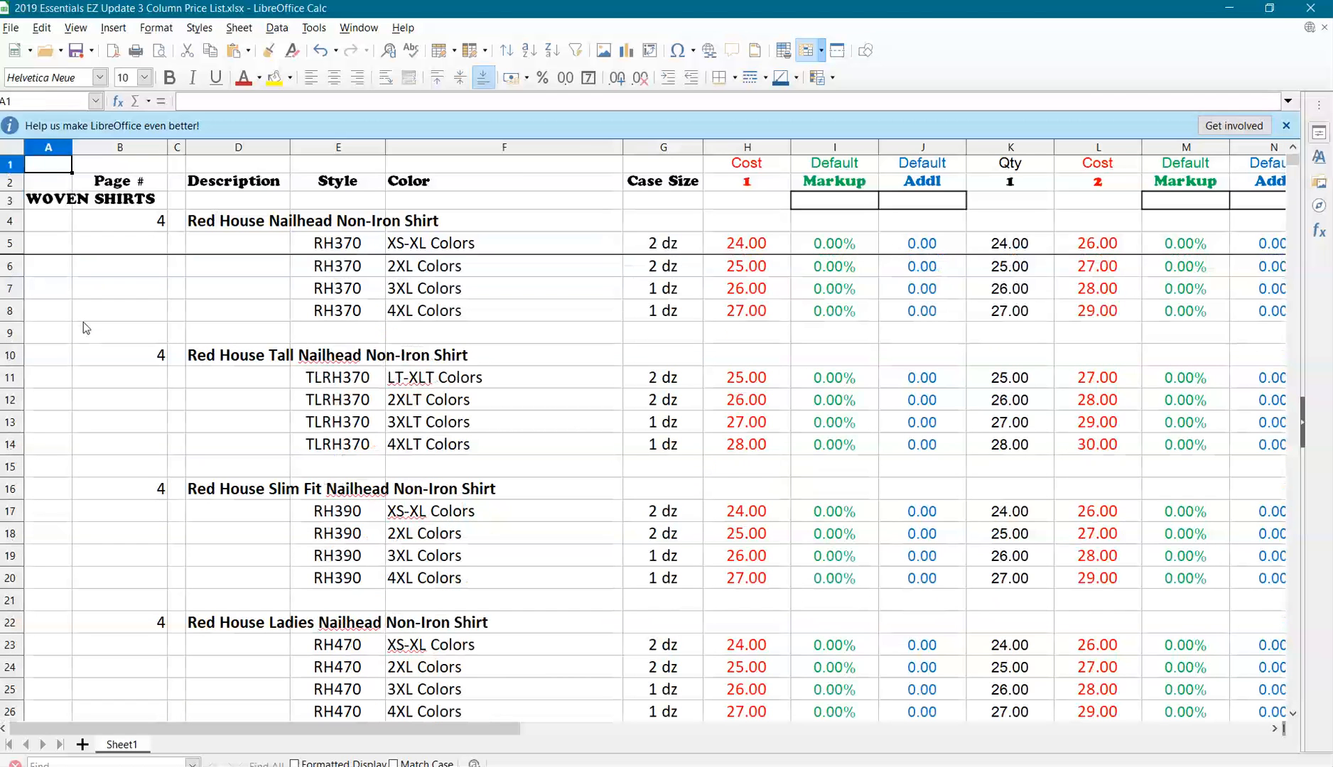
# Review the column headings, from Page # and Description across to the cost, markup and additional charge columns.
pyautogui.click(126, 183)
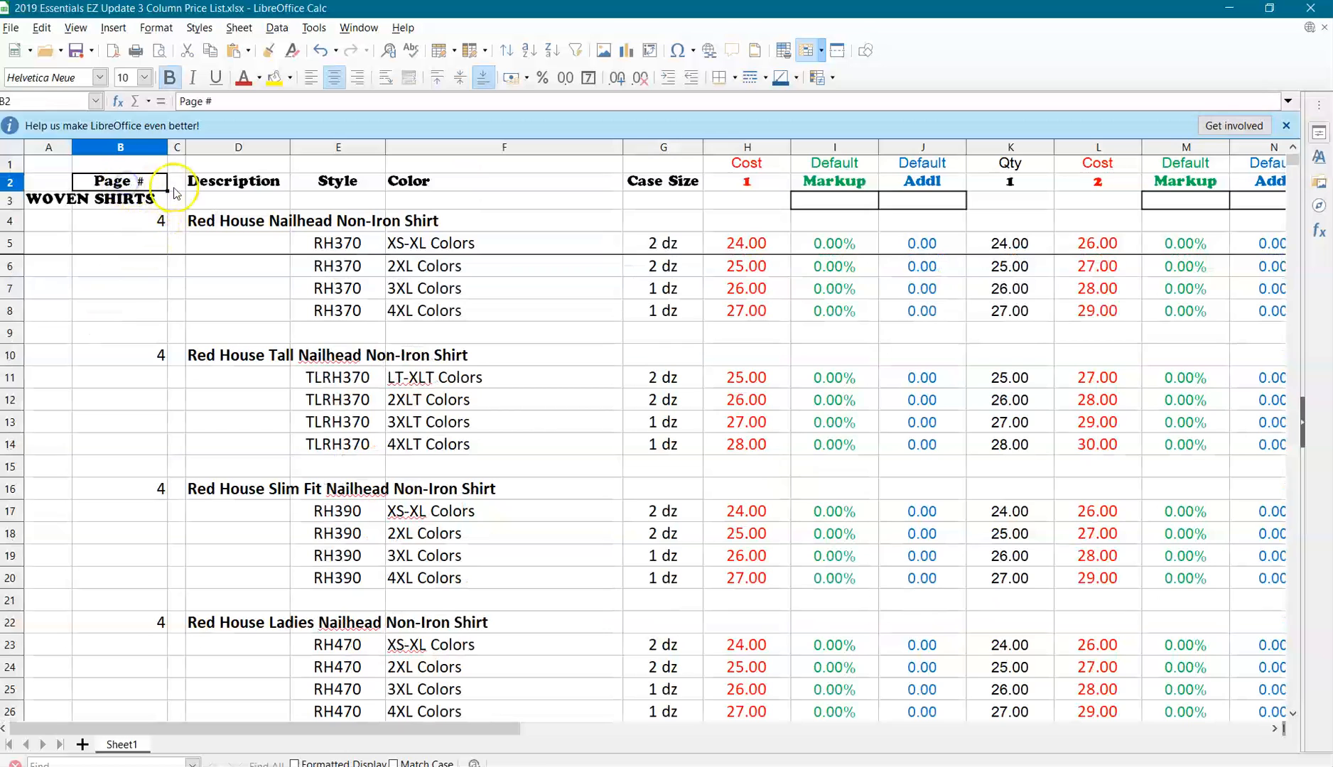
pyautogui.click(213, 185)
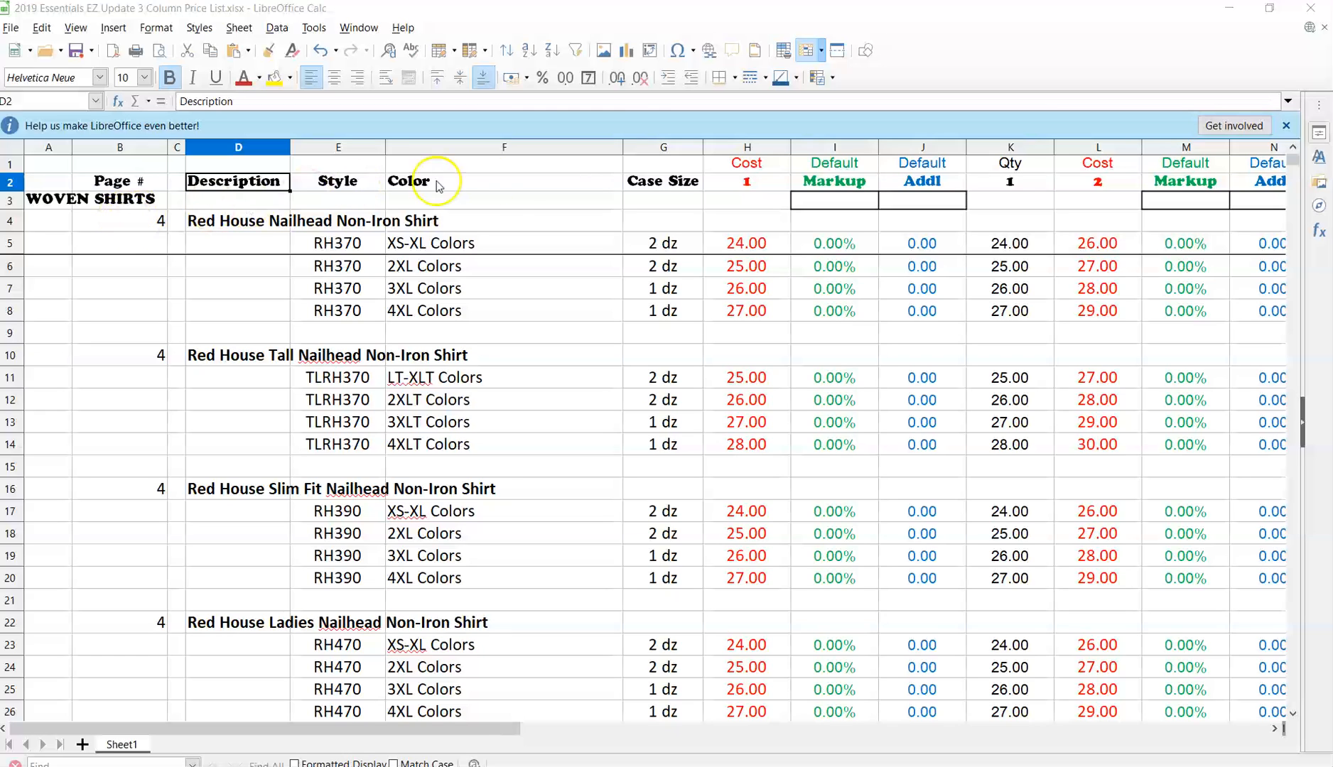
pyautogui.click(746, 163)
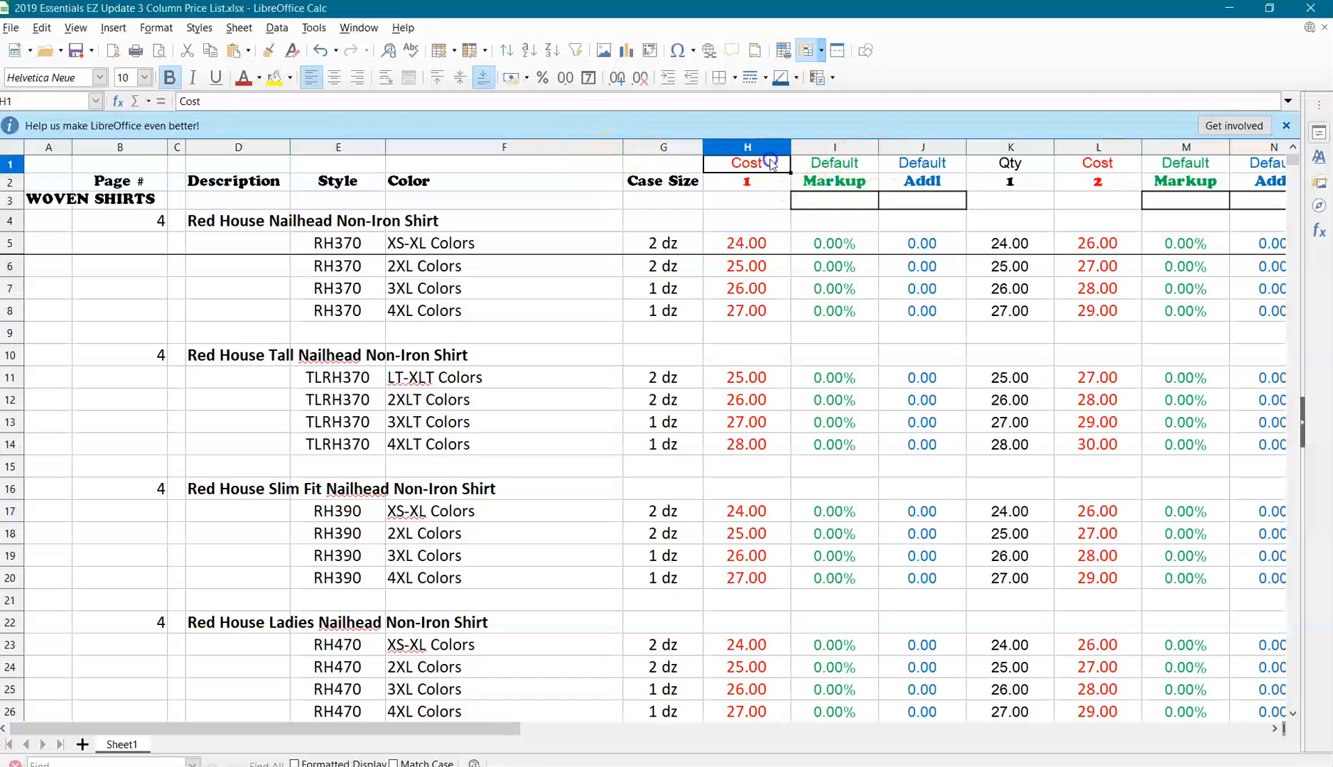
pyautogui.click(832, 163)
pyautogui.click(902, 165)
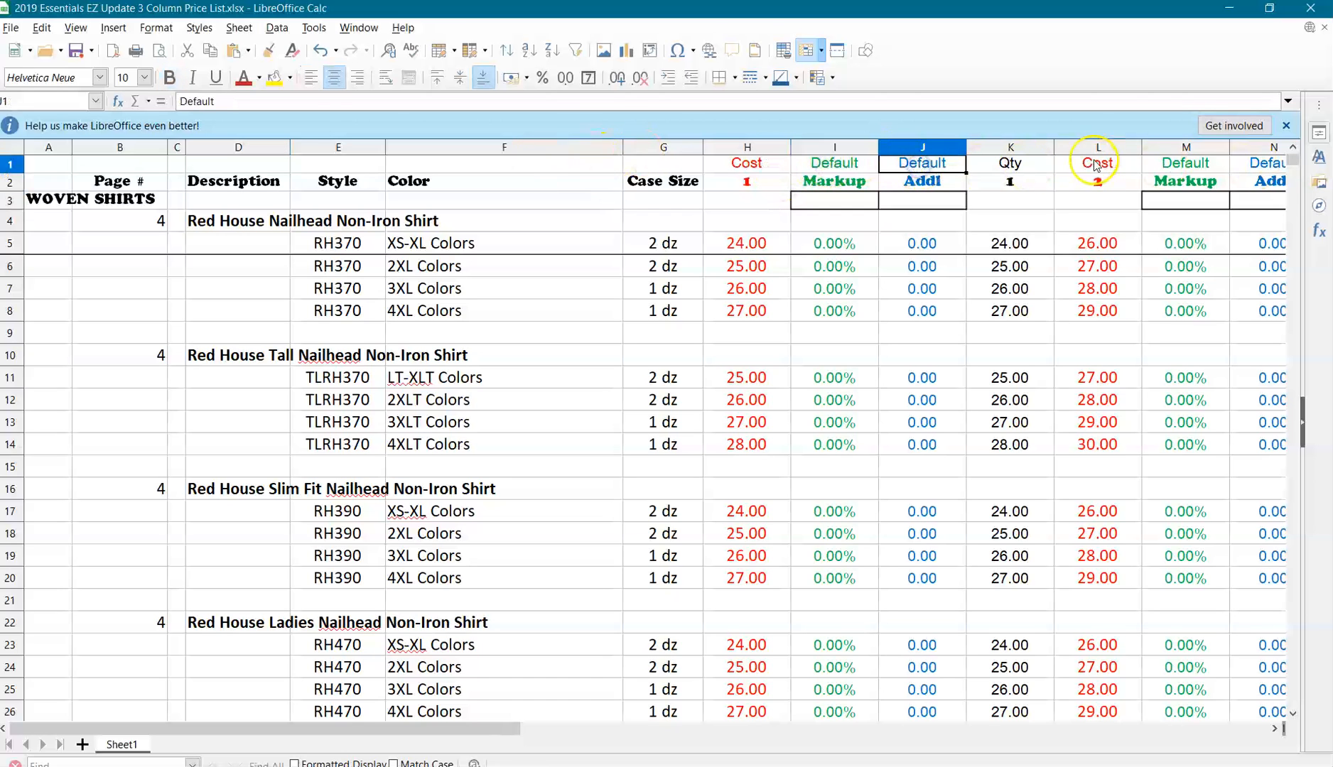
pyautogui.click(1201, 162)
pyautogui.click(1215, 150)
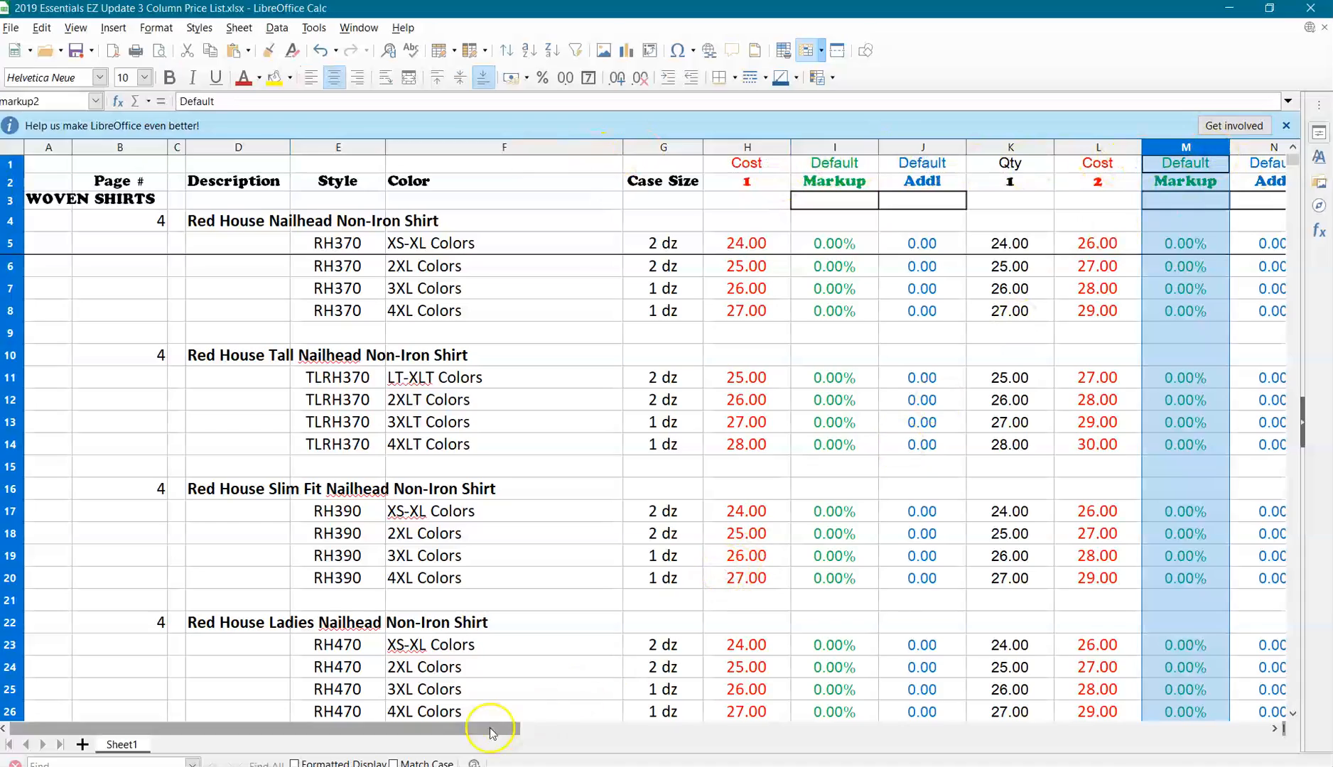
# Delete columns I through U, covering everything after the Cost 1 column.
pyautogui.moveTo(456, 729); pyautogui.dragTo(604, 743)
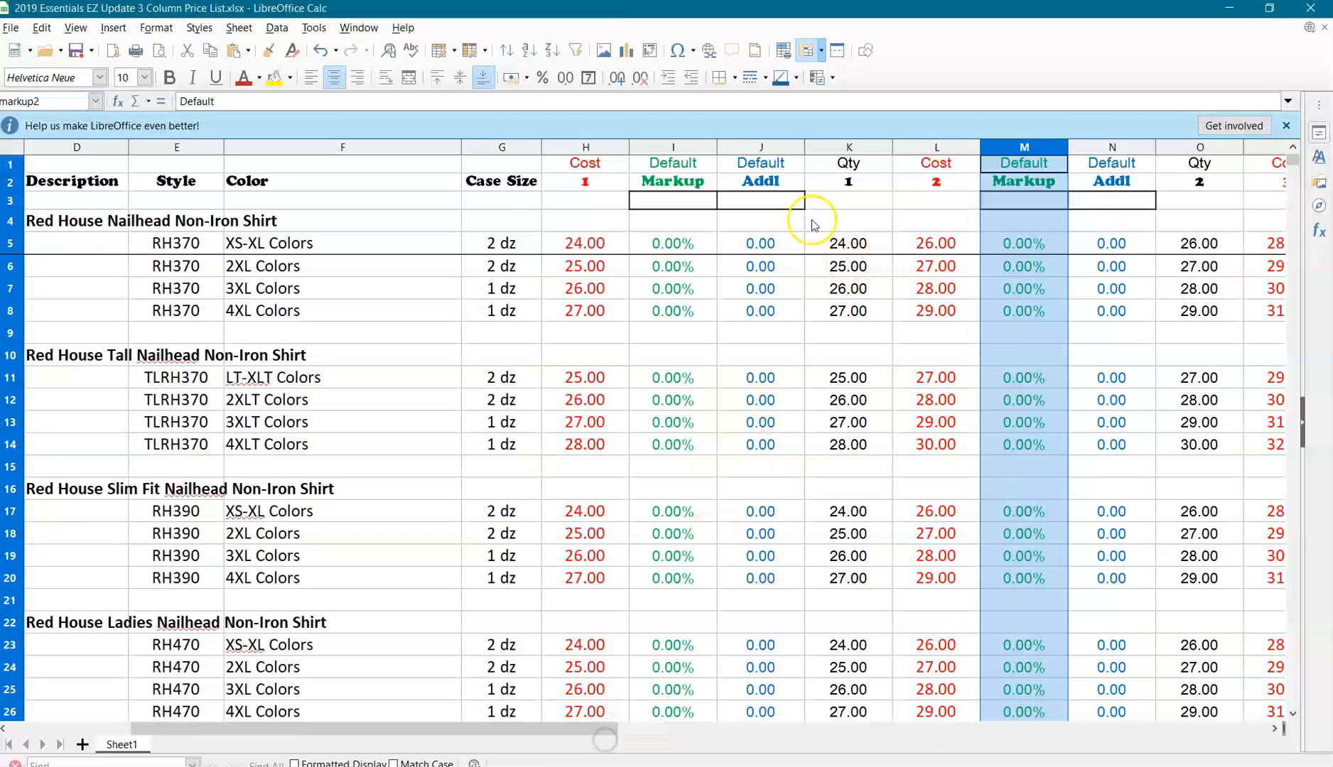
pyautogui.moveTo(701, 149); pyautogui.dragTo(1314, 167)
pyautogui.moveTo(601, 241); pyautogui.dragTo(494, 241)
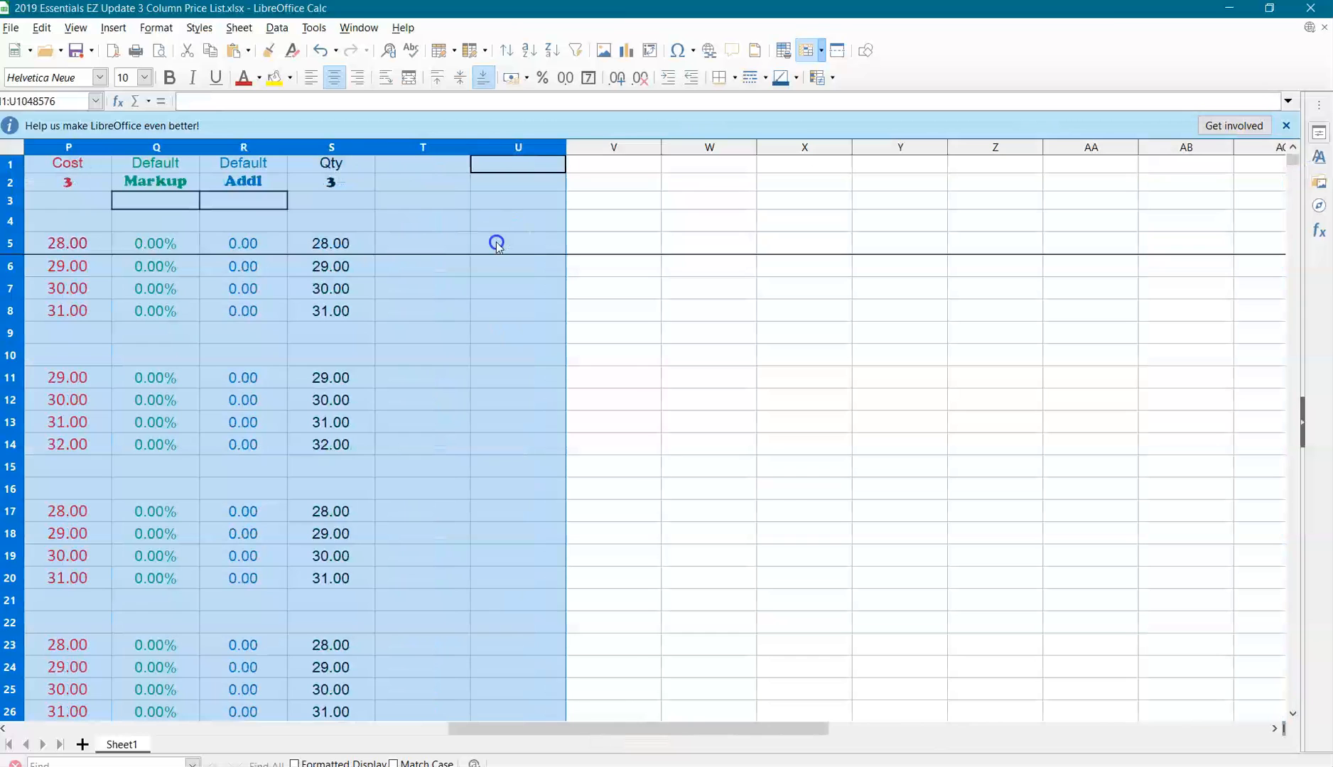
pyautogui.rightClick(360, 149)
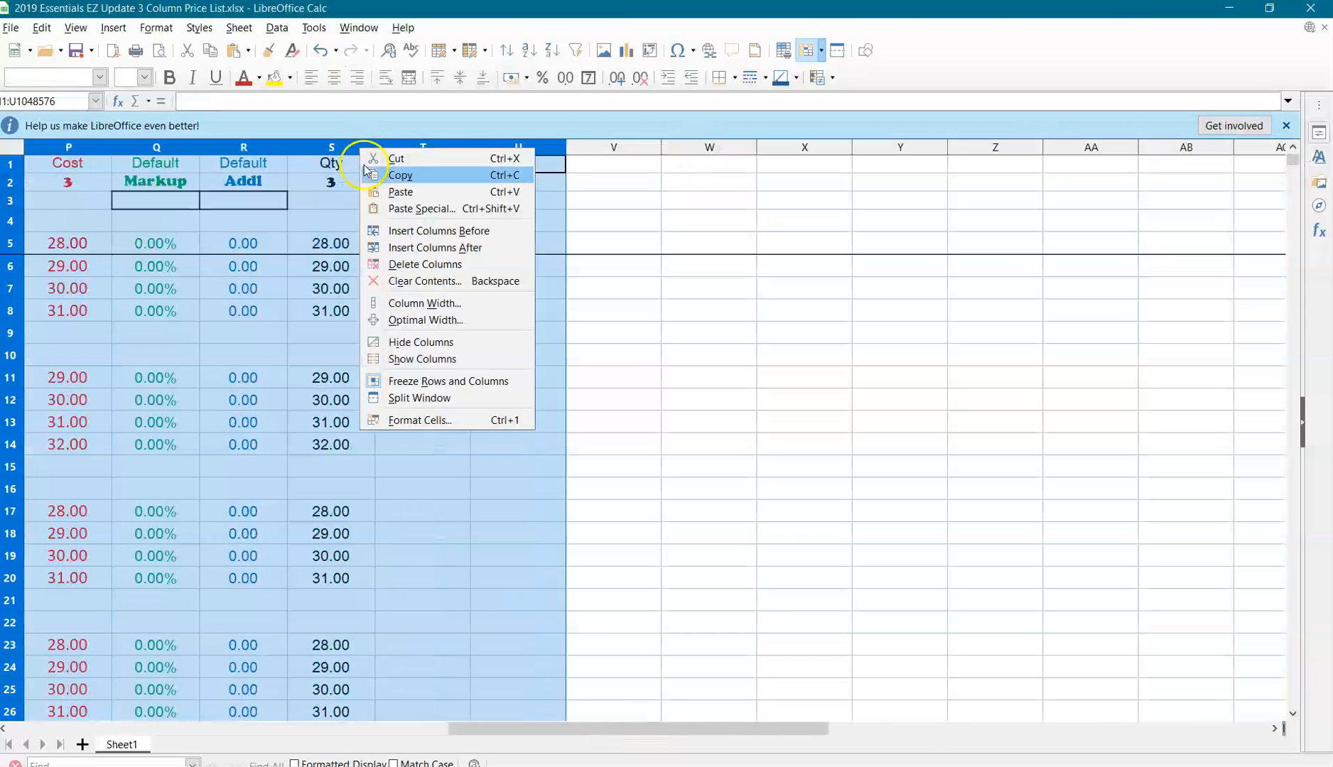
pyautogui.click(418, 264)
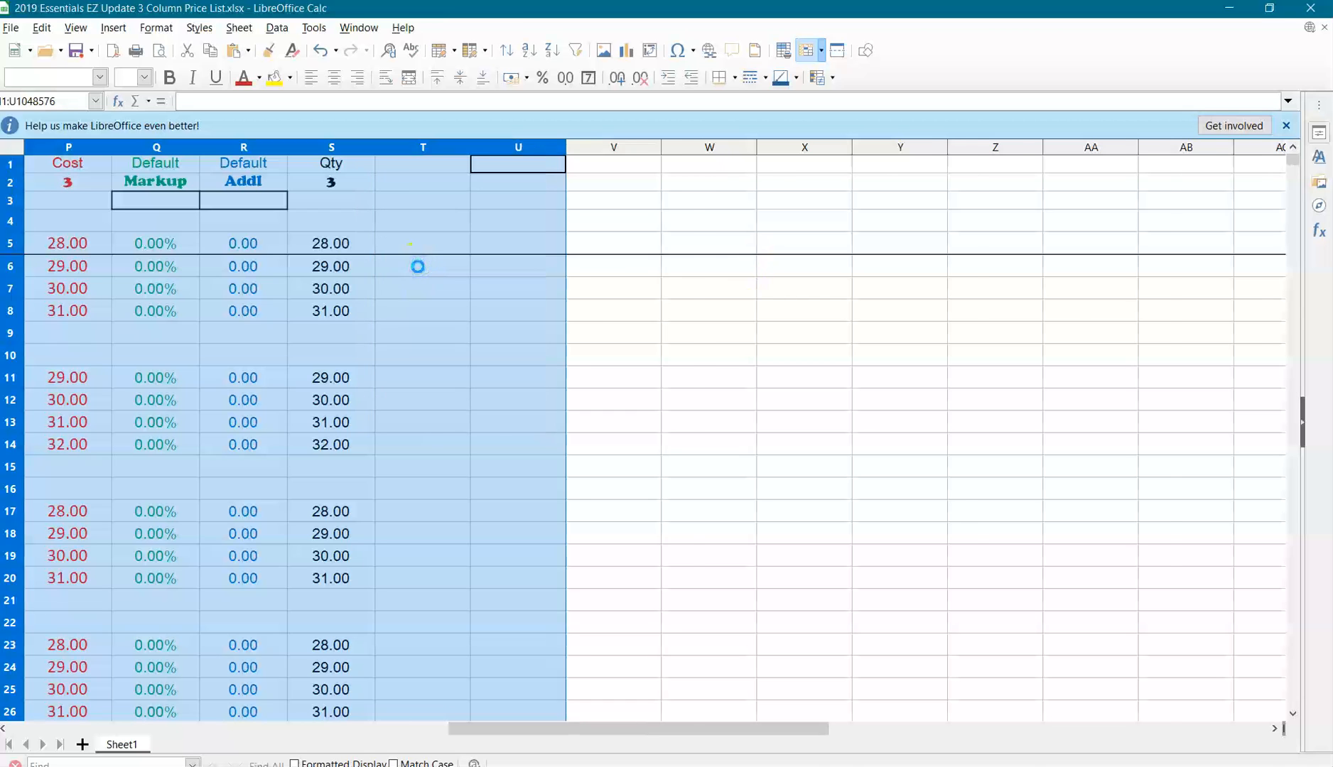
# Delete the Case Size column.
pyautogui.moveTo(551, 737); pyautogui.dragTo(80, 661)
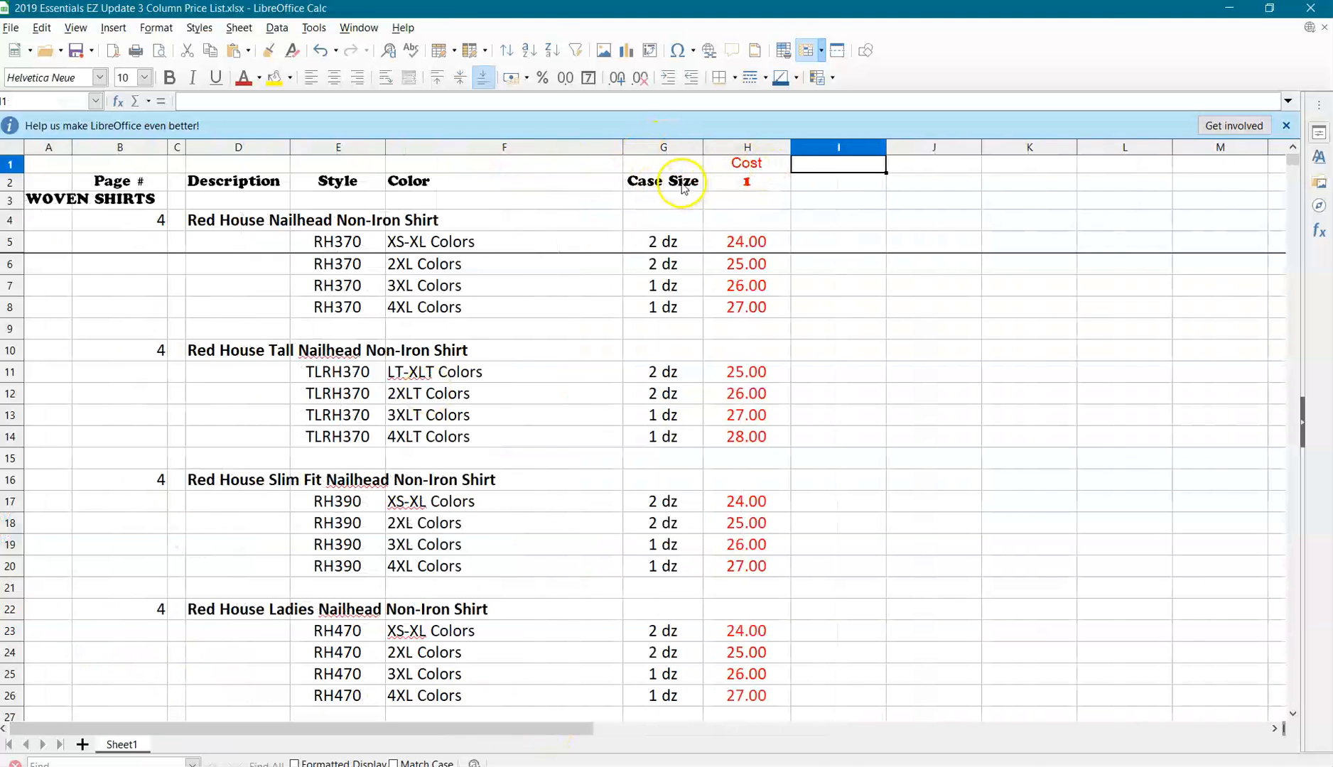
pyautogui.click(668, 147)
pyautogui.rightClick(668, 147)
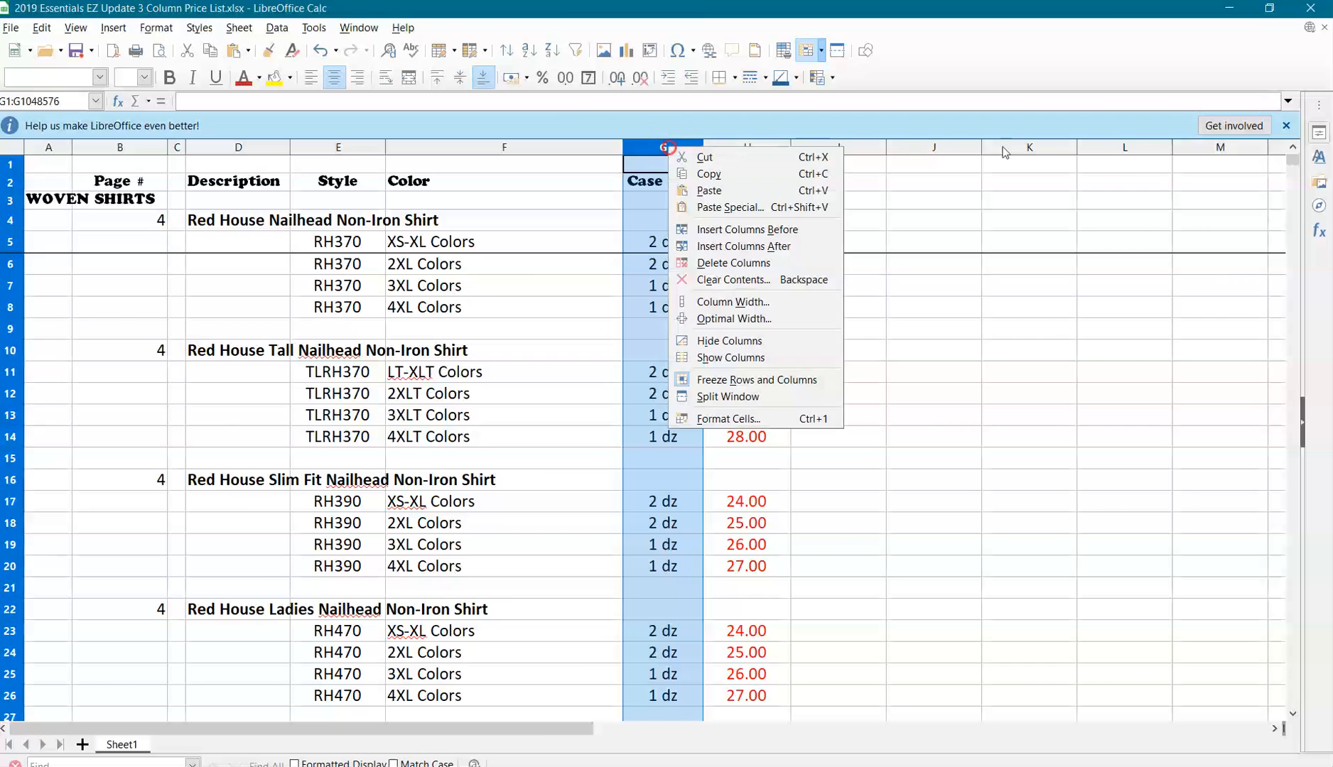
pyautogui.click(705, 263)
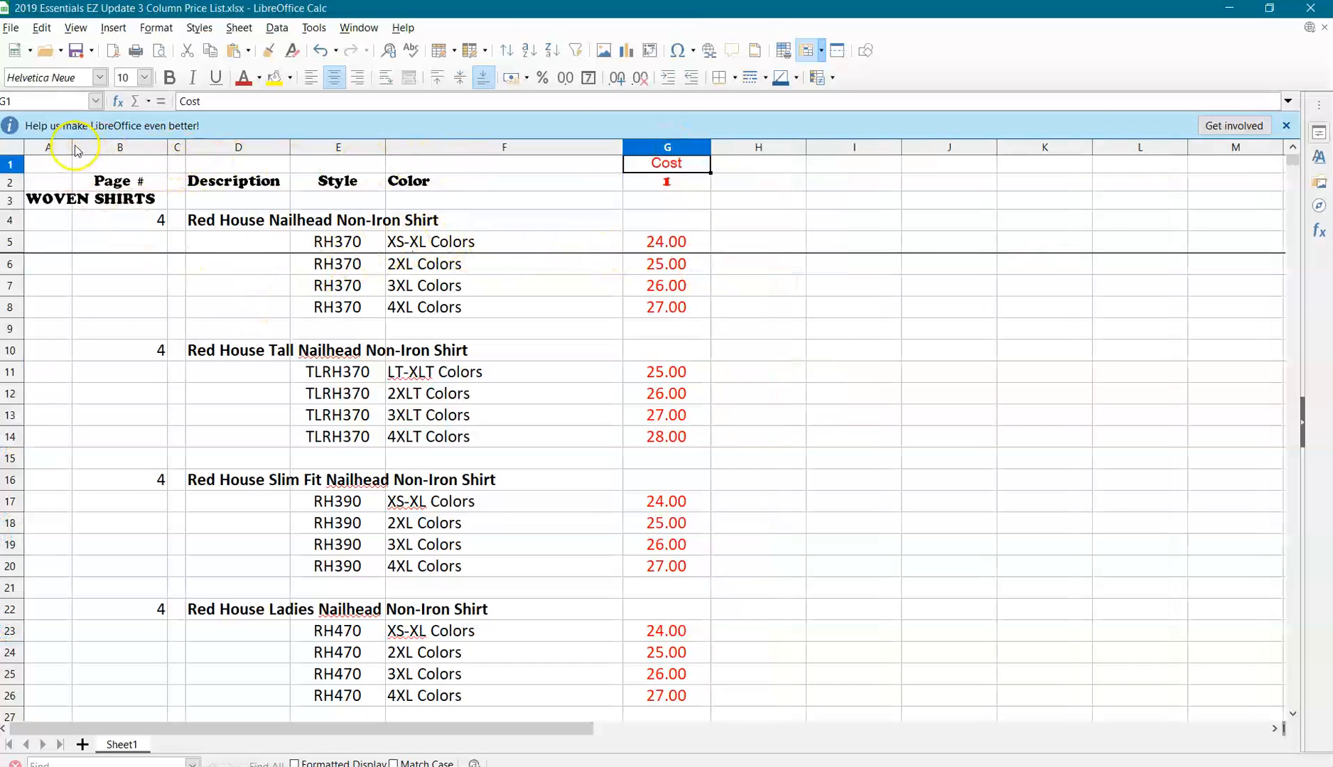
# Widen column A to about twice its width and enter the heading Category in cell A1.
pyautogui.moveTo(72, 147); pyautogui.dragTo(167, 147)
pyautogui.click(89, 165)
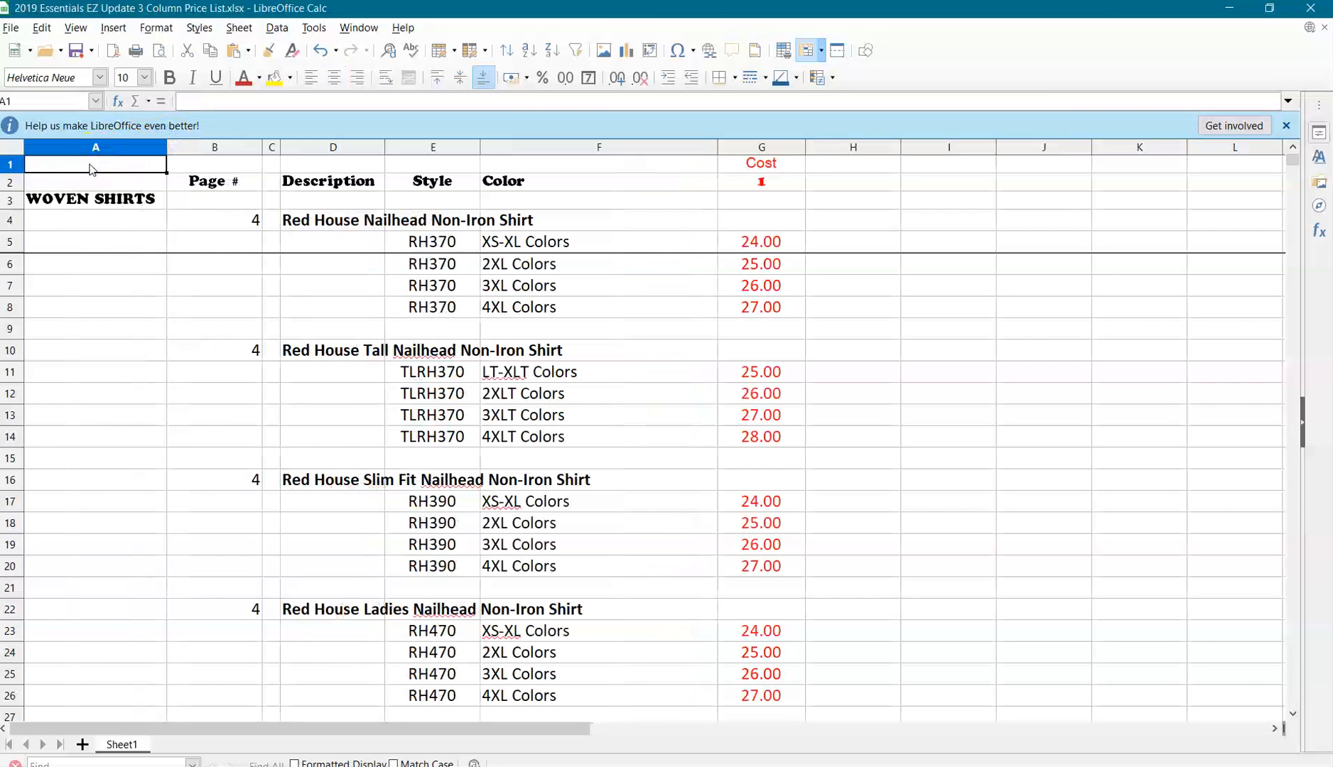
pyautogui.write('Category')
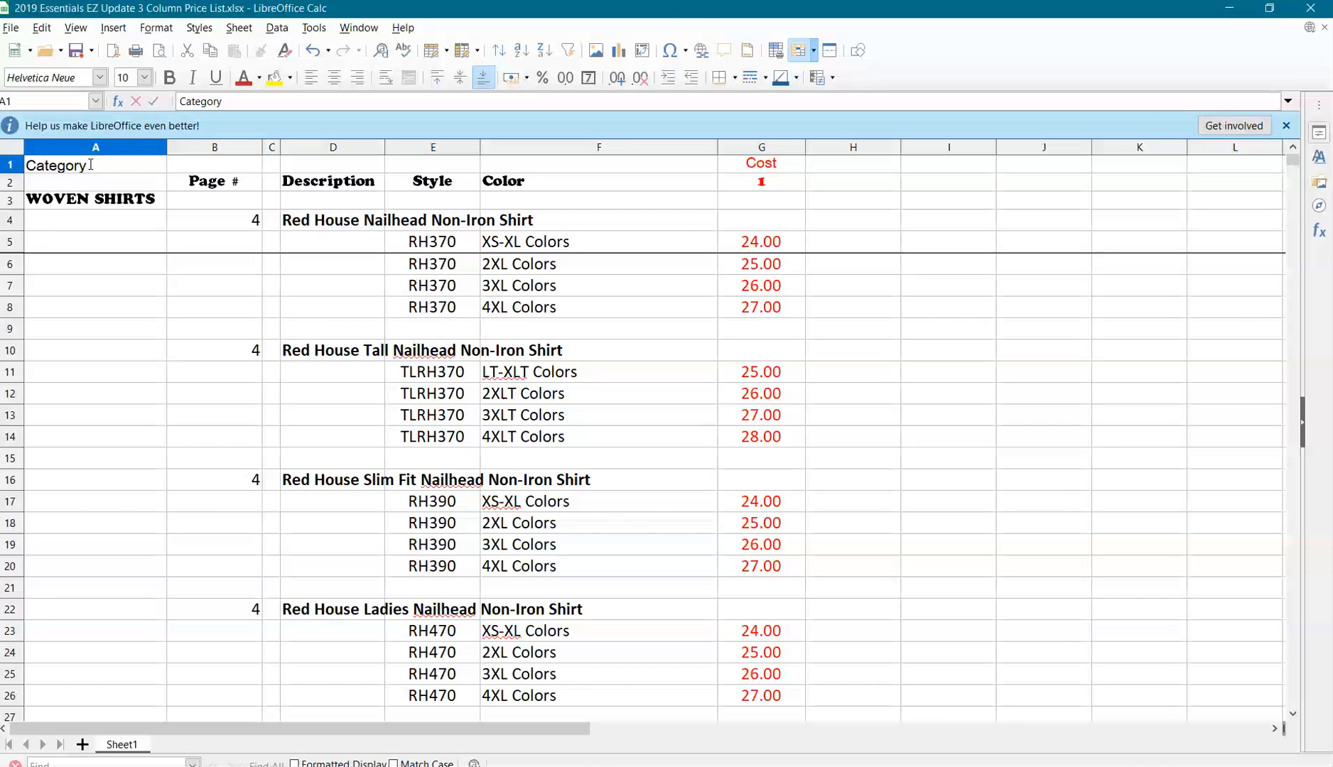
# Enter the heading Page # in cell B1.
pyautogui.click(210, 166)
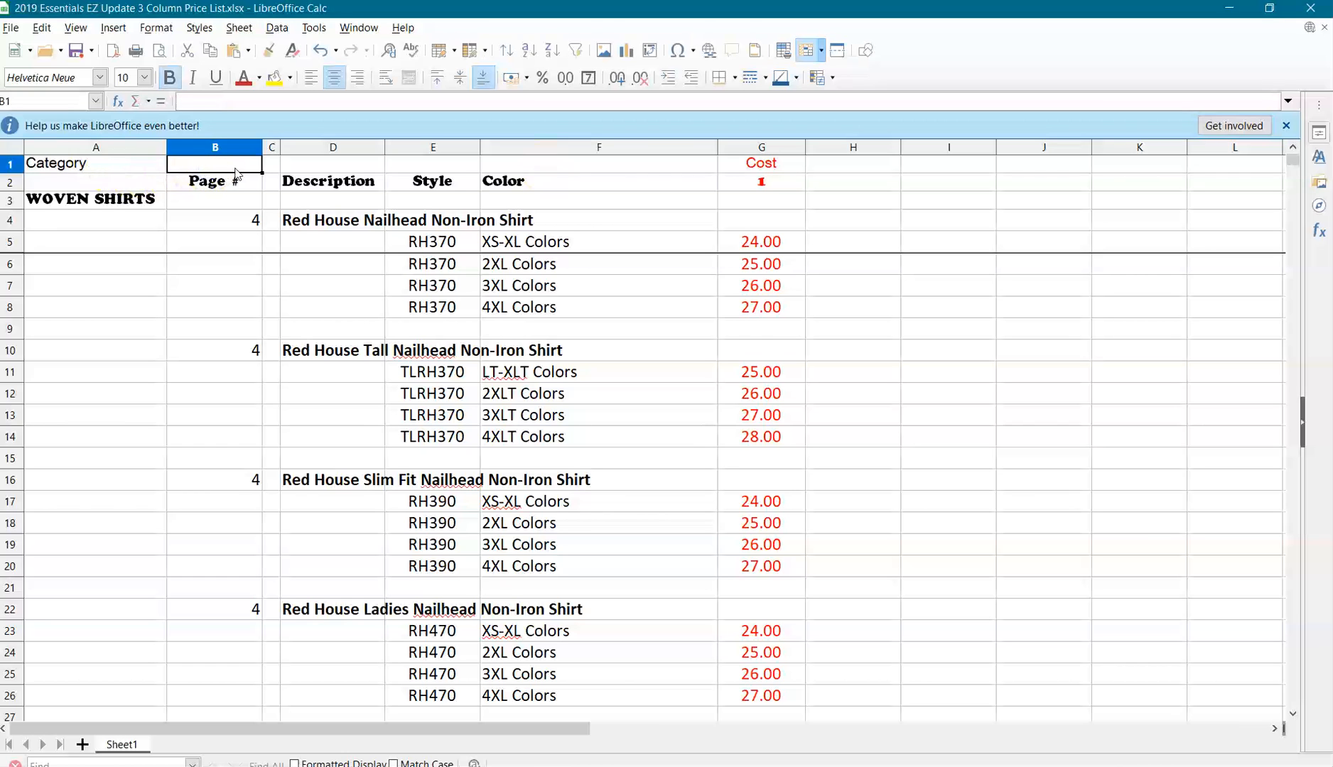
pyautogui.write('Page')
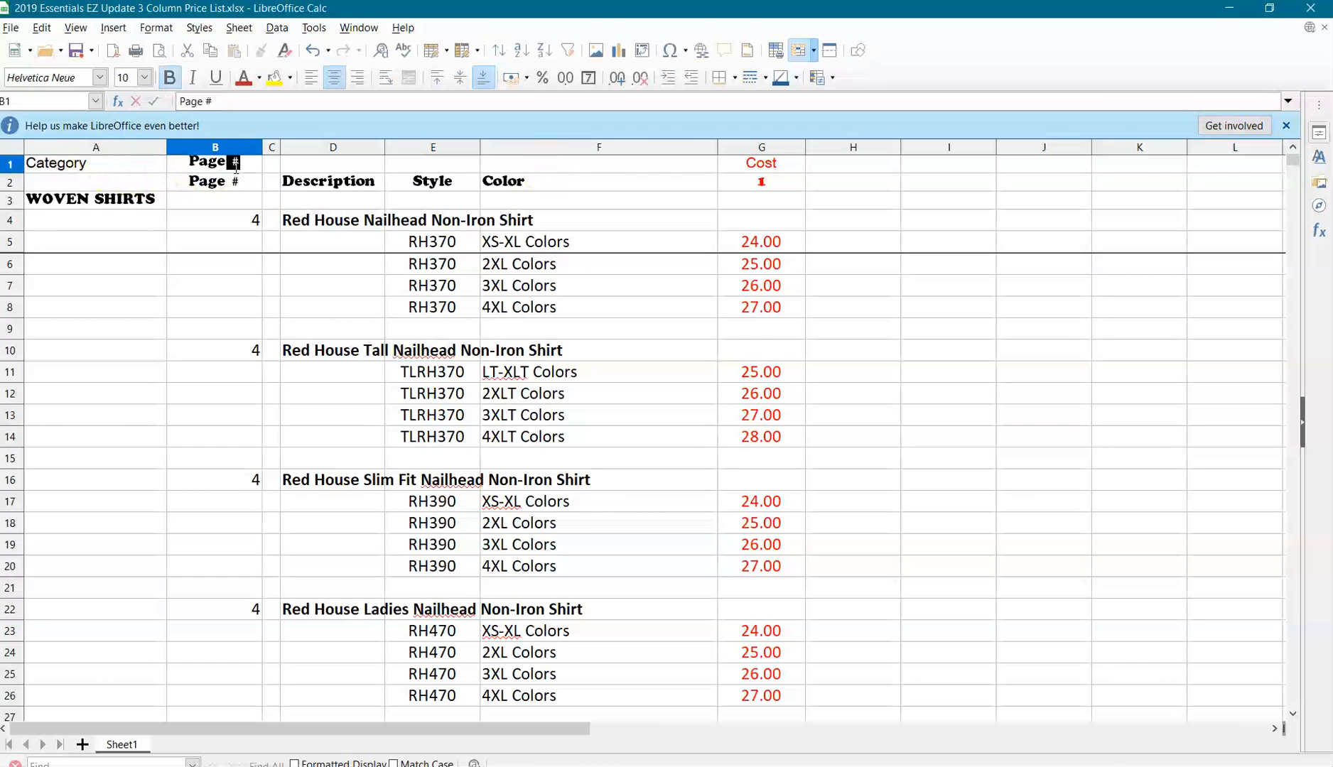
pyautogui.press('Tab')
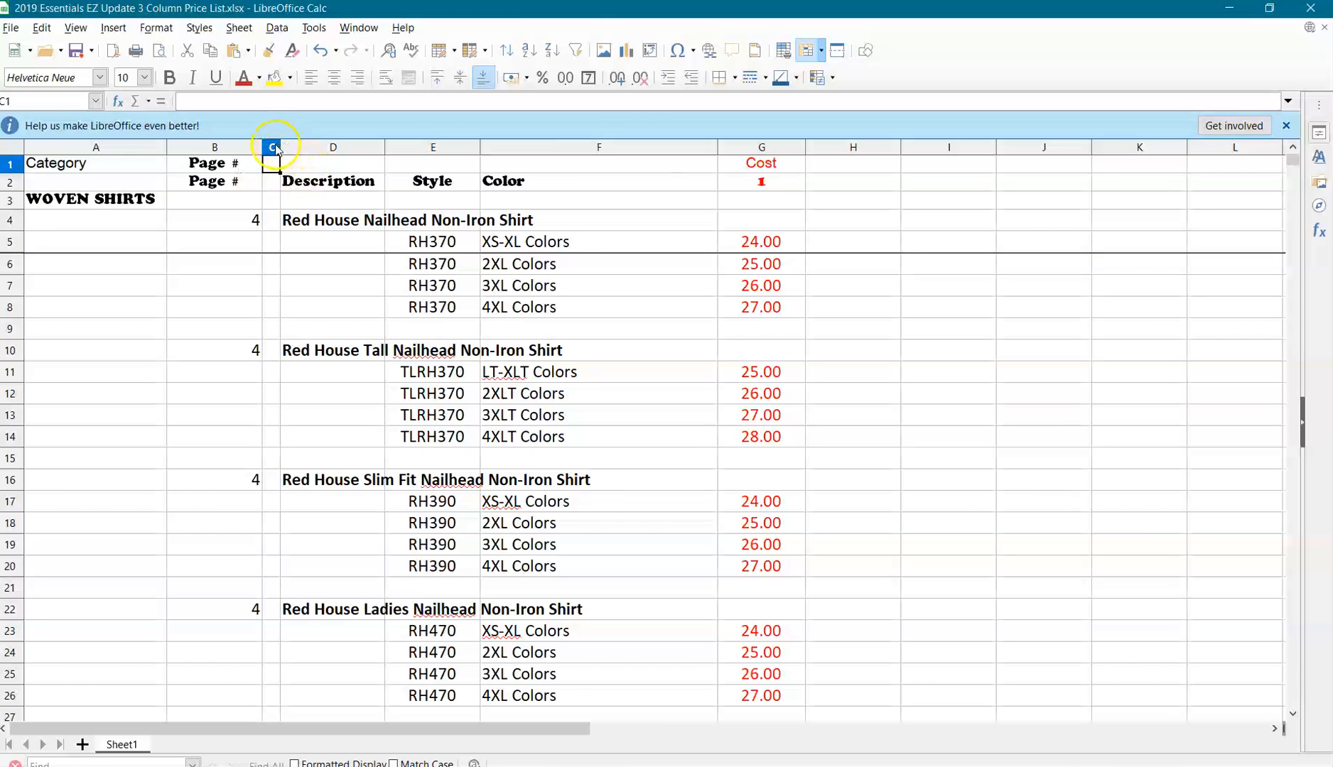
# Delete the narrow empty column C between Page # and Description.
pyautogui.moveTo(281, 147); pyautogui.dragTo(346, 147)
pyautogui.click(317, 153)
pyautogui.rightClick(318, 152)
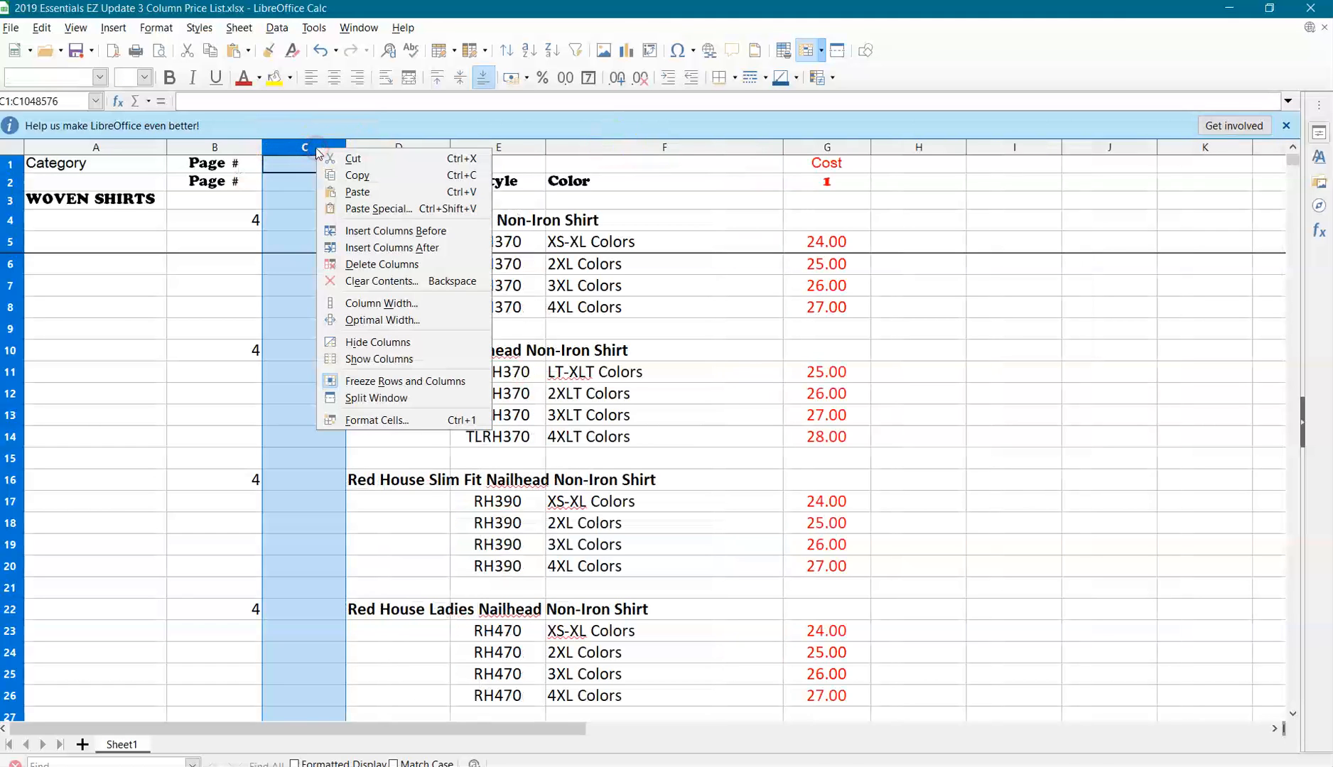
pyautogui.click(355, 264)
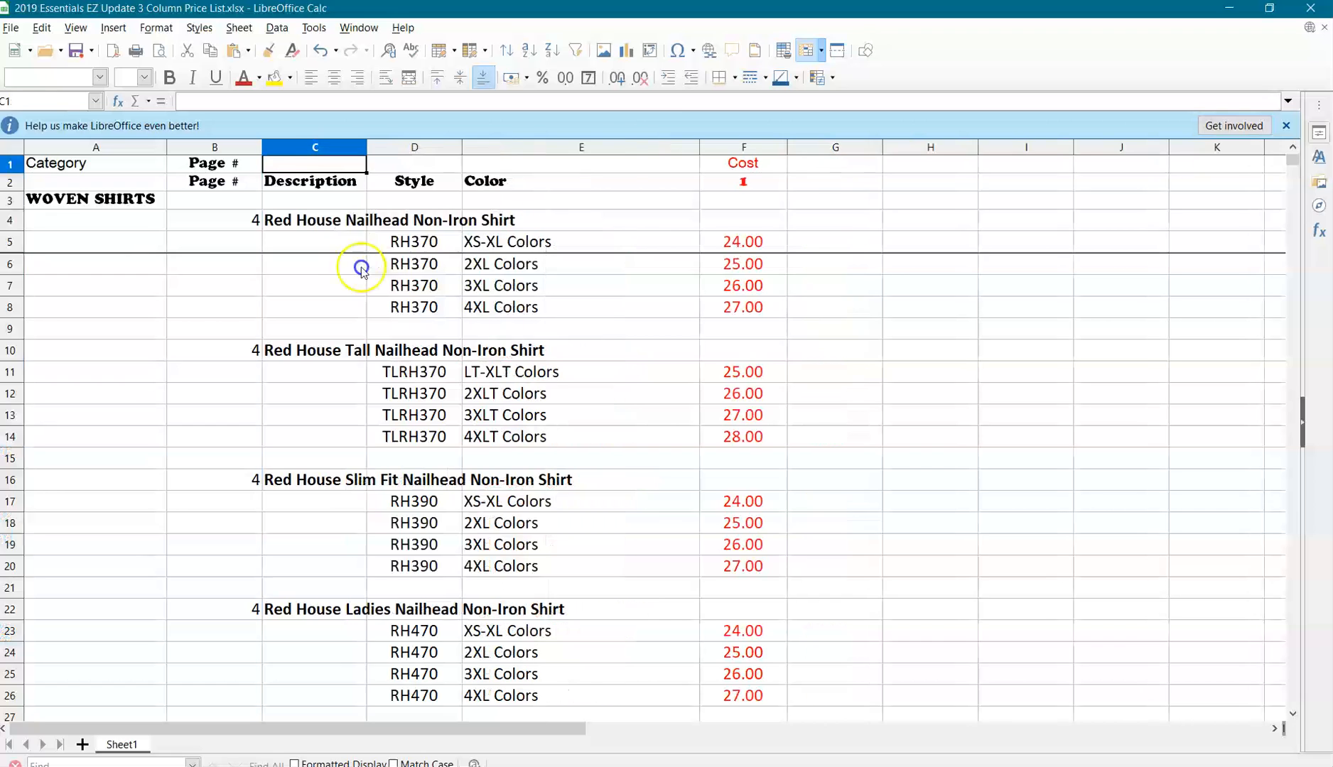
# Copy the Description heading from C2 into cell C1.
pyautogui.click(327, 184)
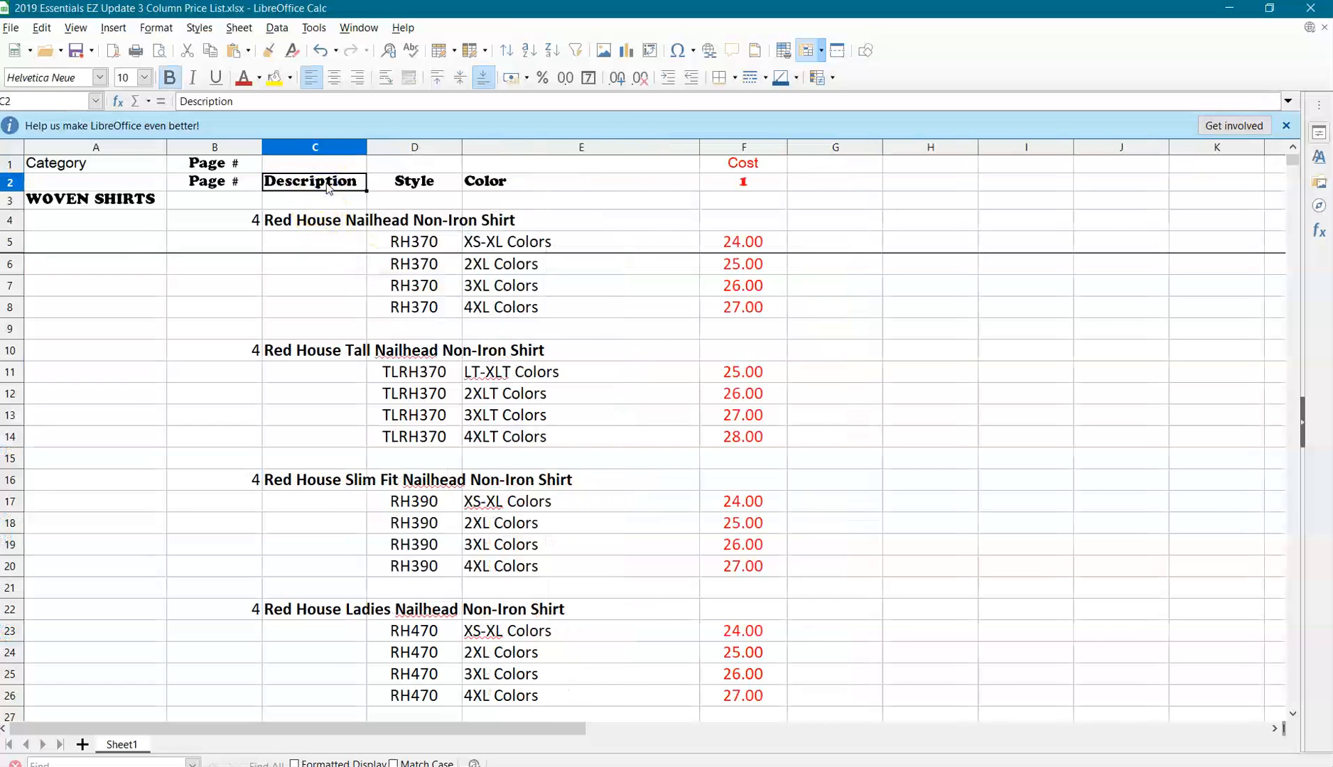
pyautogui.hotkey('ctrl', 'c')
pyautogui.click(340, 166)
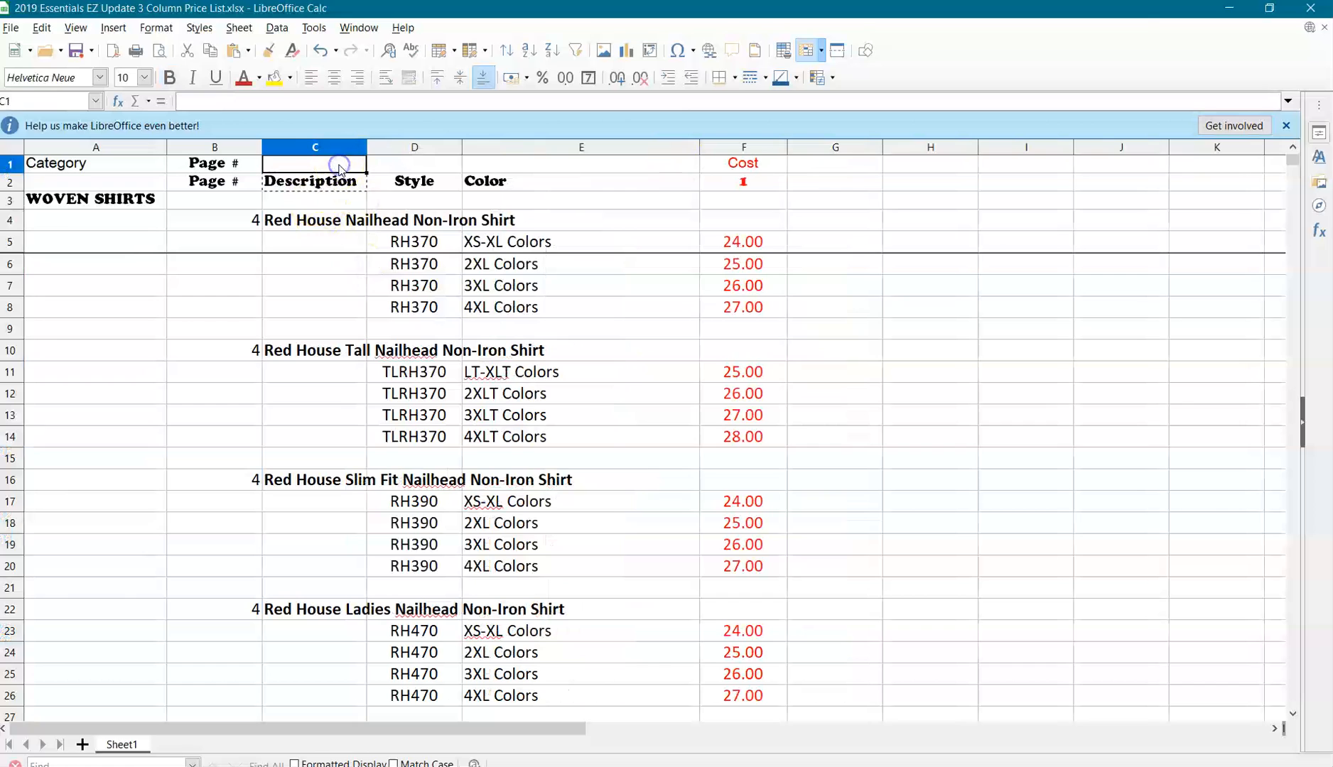
pyautogui.hotkey('ctrl', 'v')
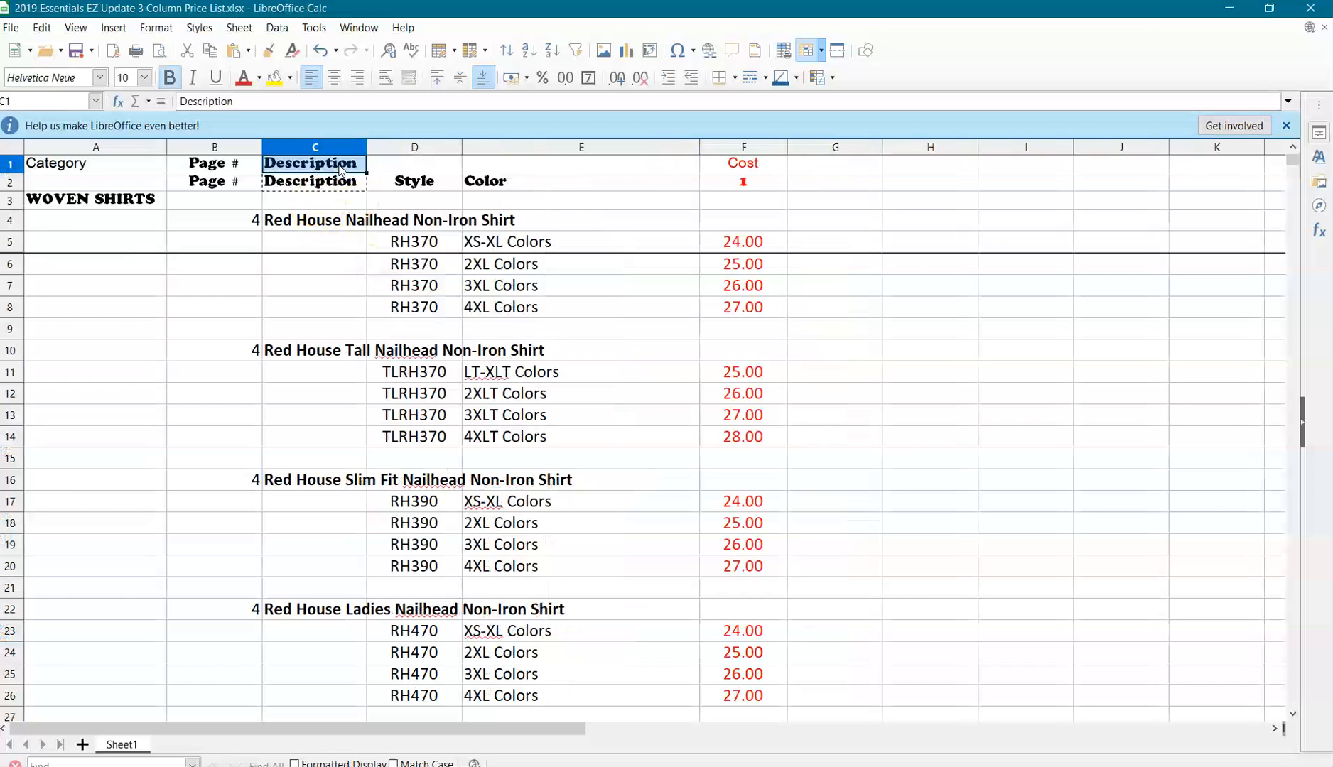
# Copy the Style heading from D2 into cell D1.
pyautogui.click(425, 164)
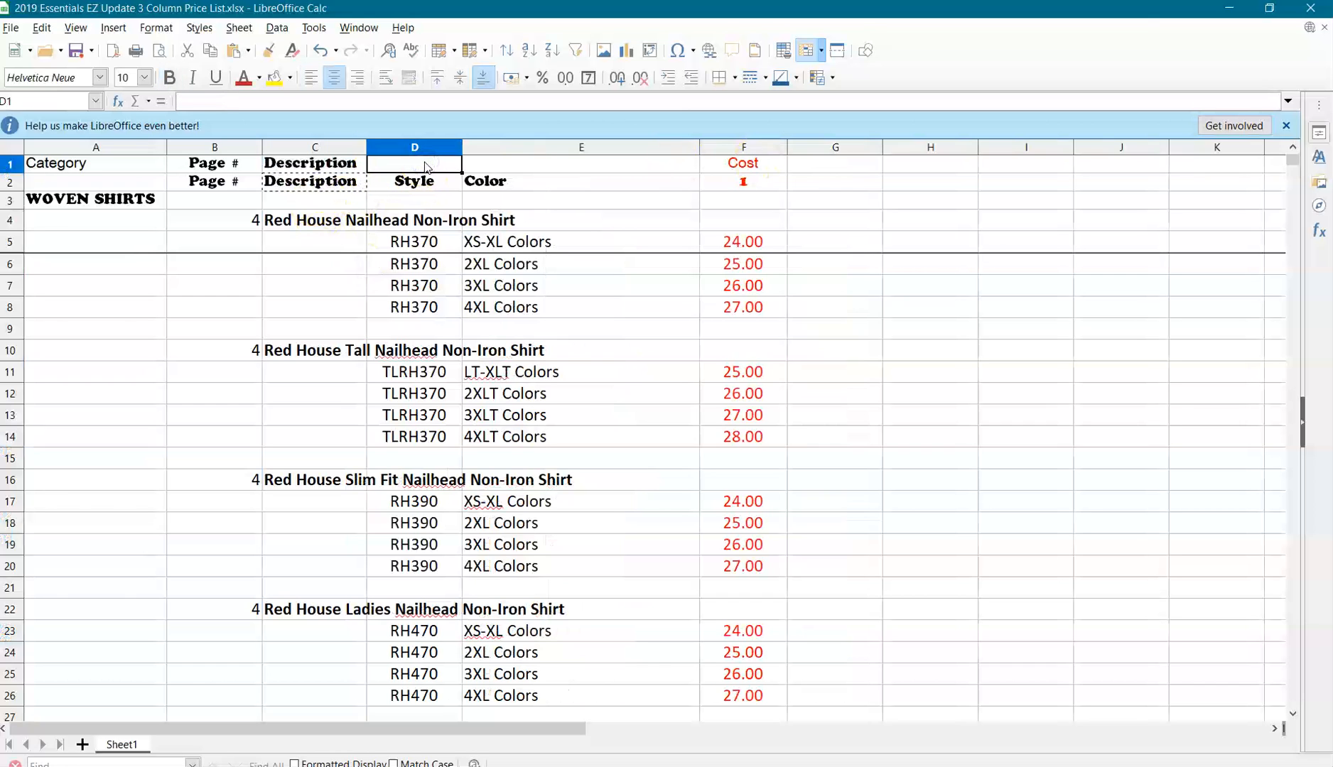
pyautogui.click(437, 183)
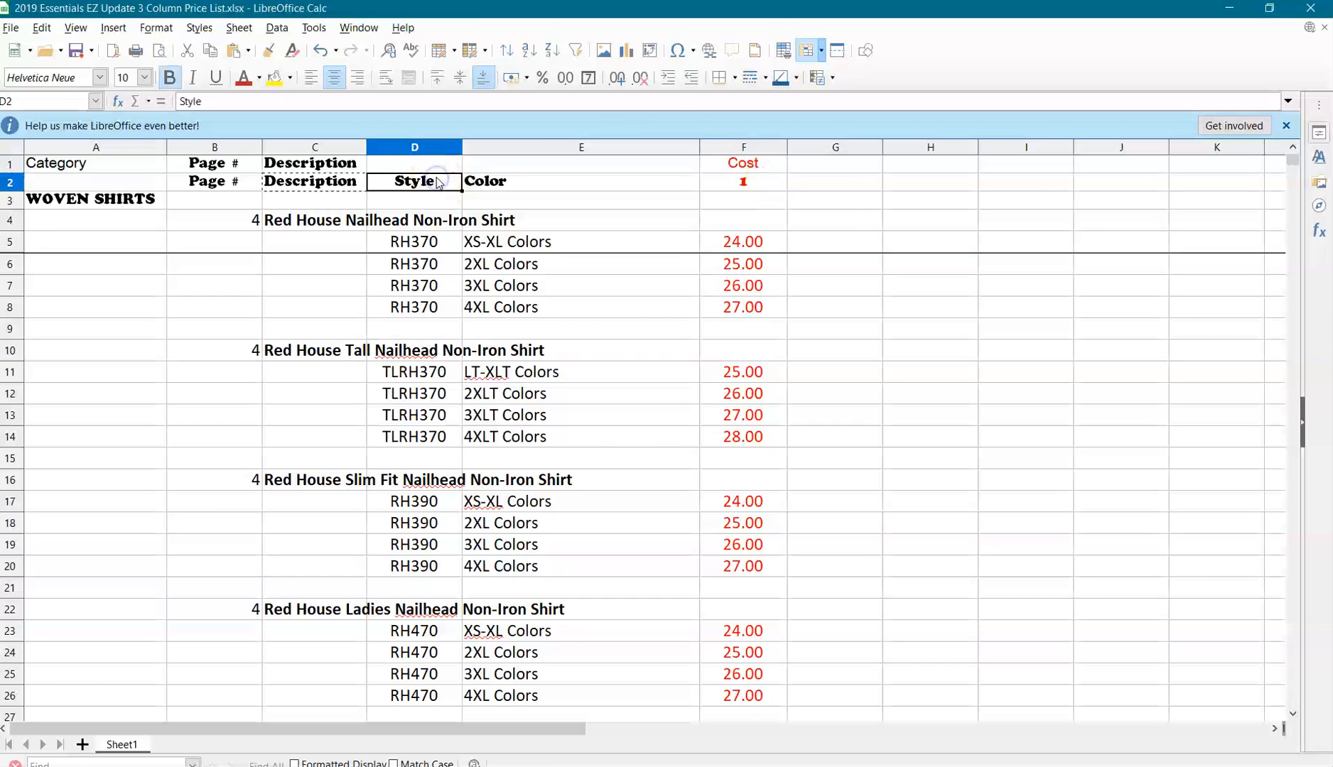
pyautogui.hotkey('ctrl', 'c')
pyautogui.click(416, 163)
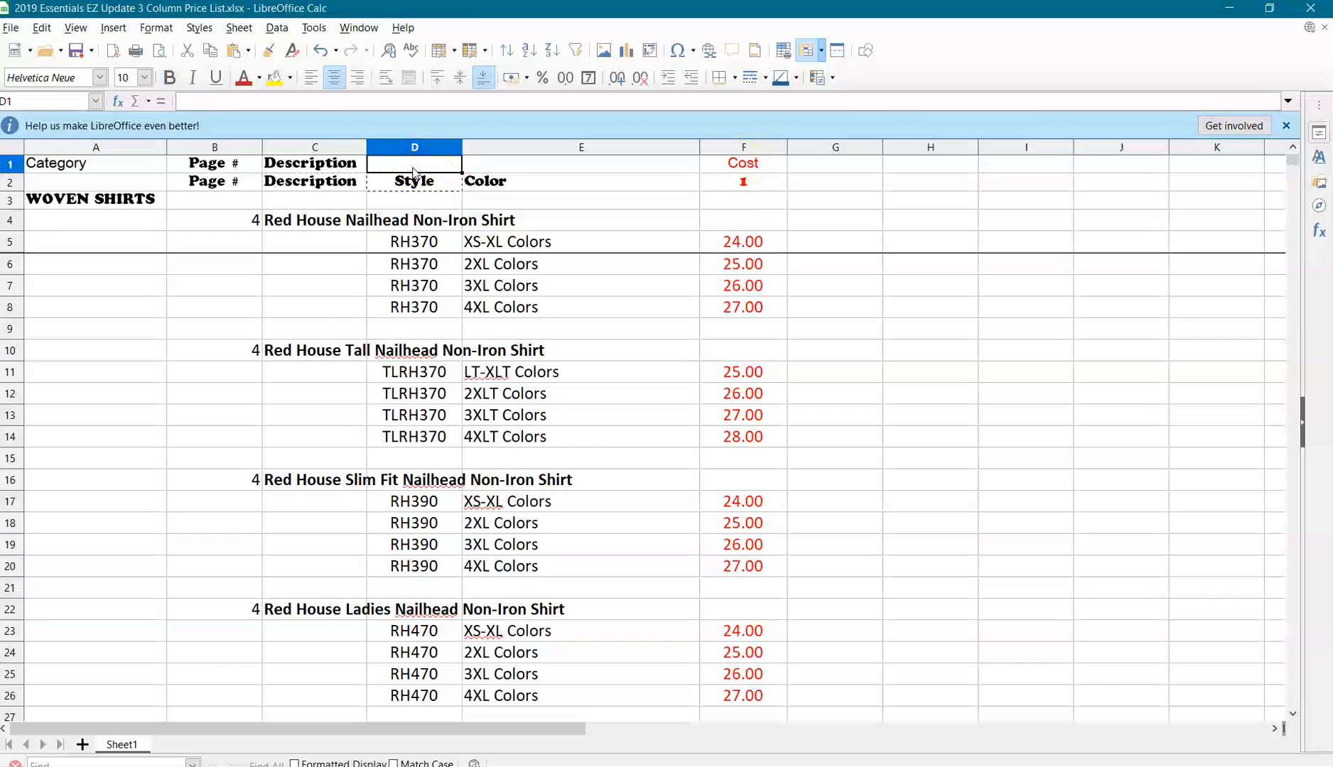
pyautogui.hotkey('ctrl', 'v')
# Copy the Color heading from E2 into cell E1.
pyautogui.click(498, 181)
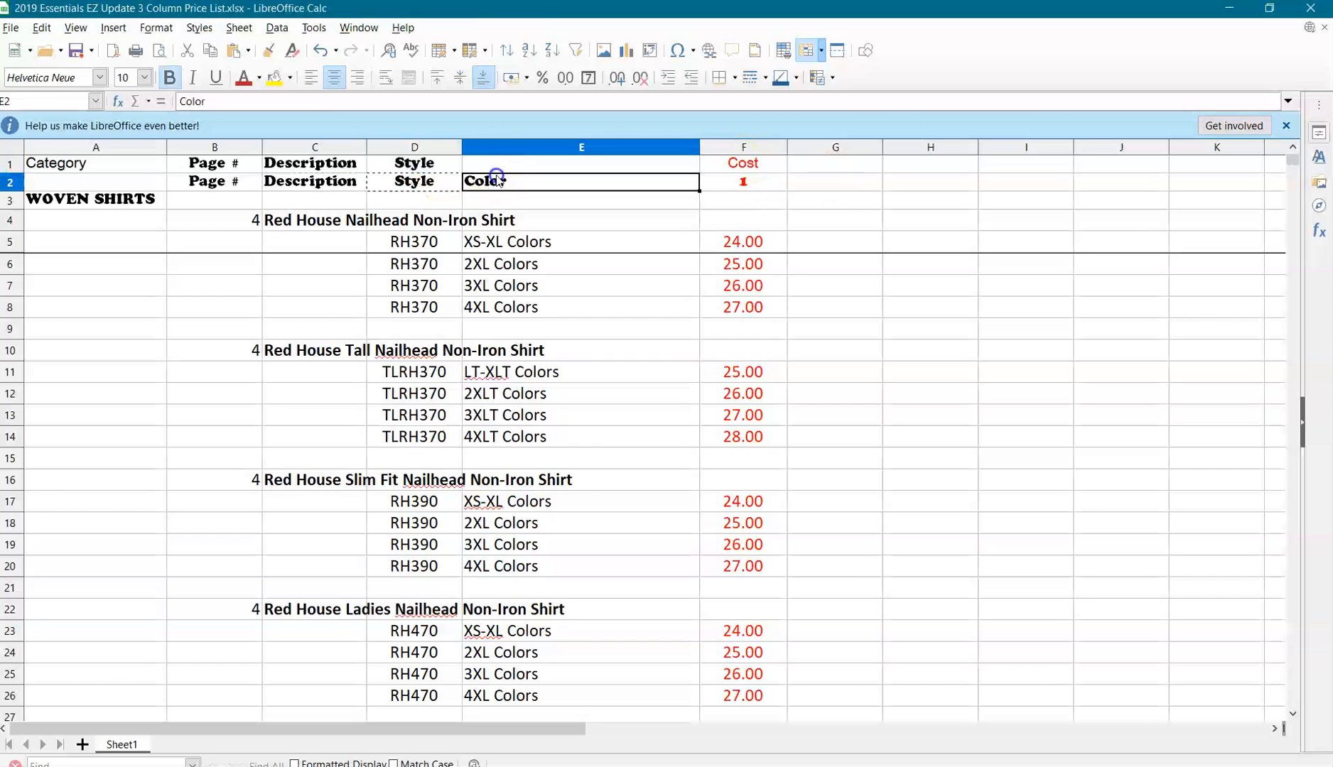
pyautogui.hotkey('ctrl', 'c')
pyautogui.click(521, 164)
pyautogui.hotkey('ctrl', 'v')
pyautogui.click(744, 183)
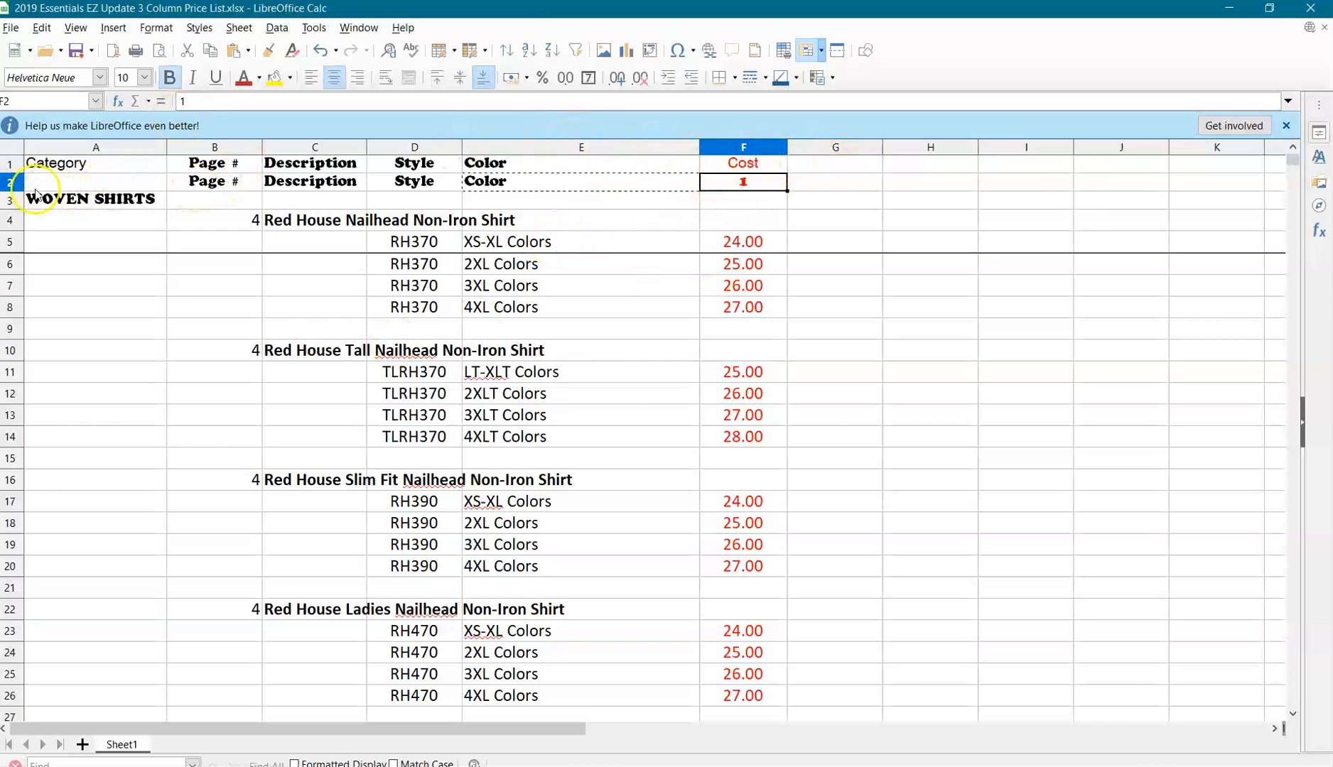
# Delete row 2 with the duplicate column headings.
pyautogui.click(11, 183)
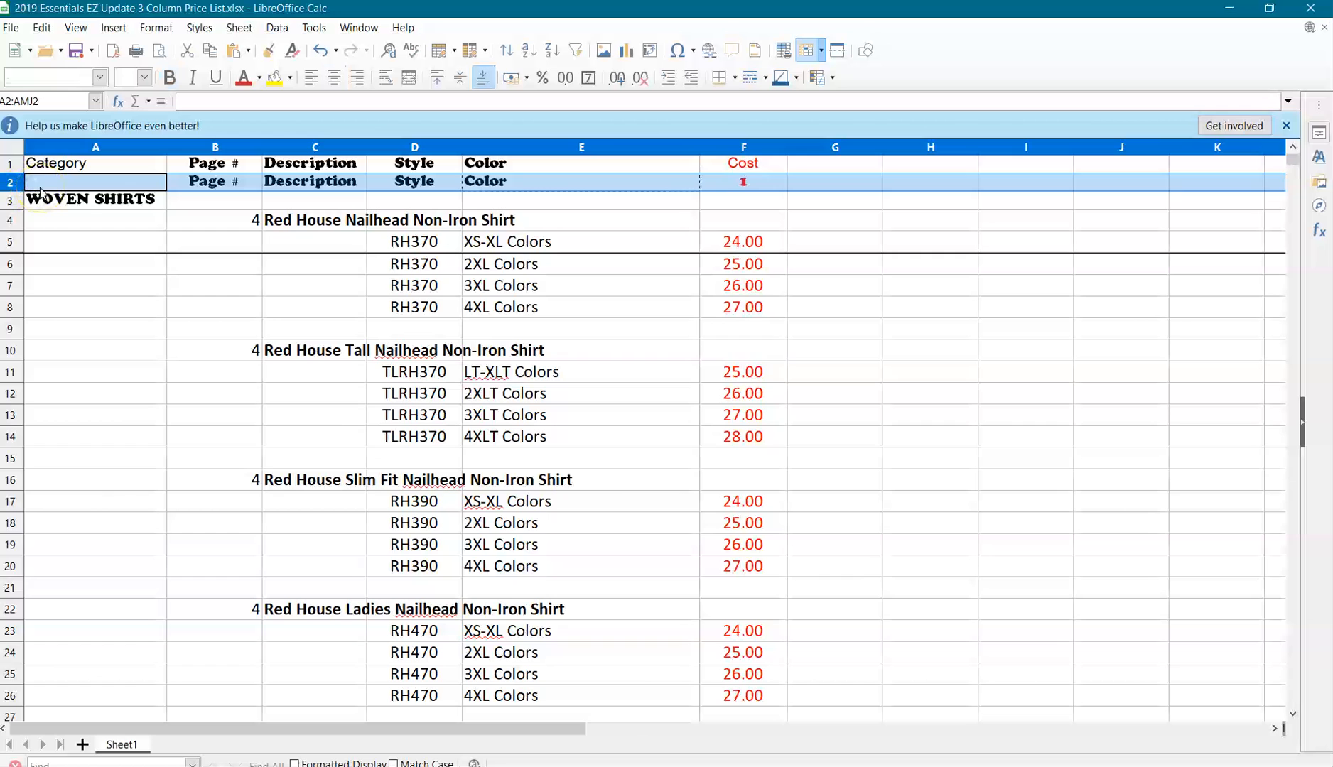
pyautogui.rightClick(13, 184)
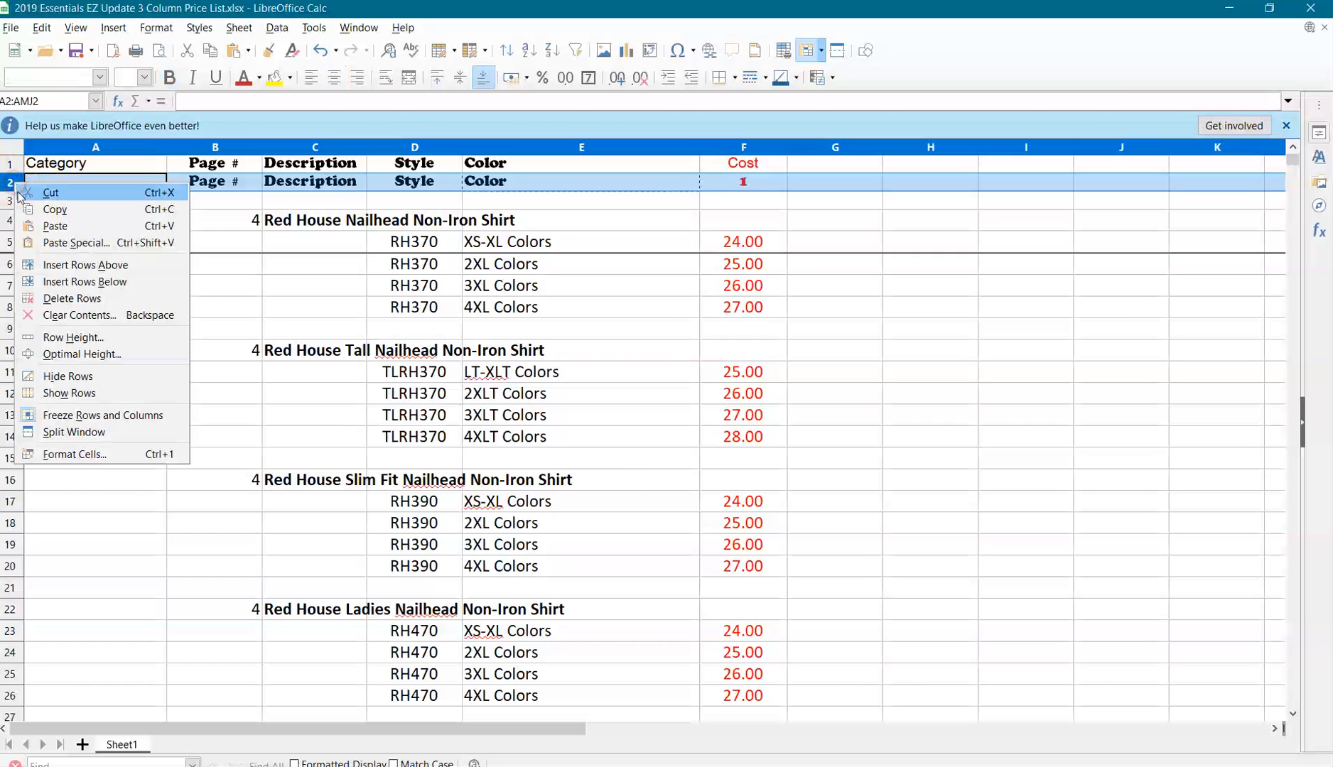
pyautogui.click(57, 299)
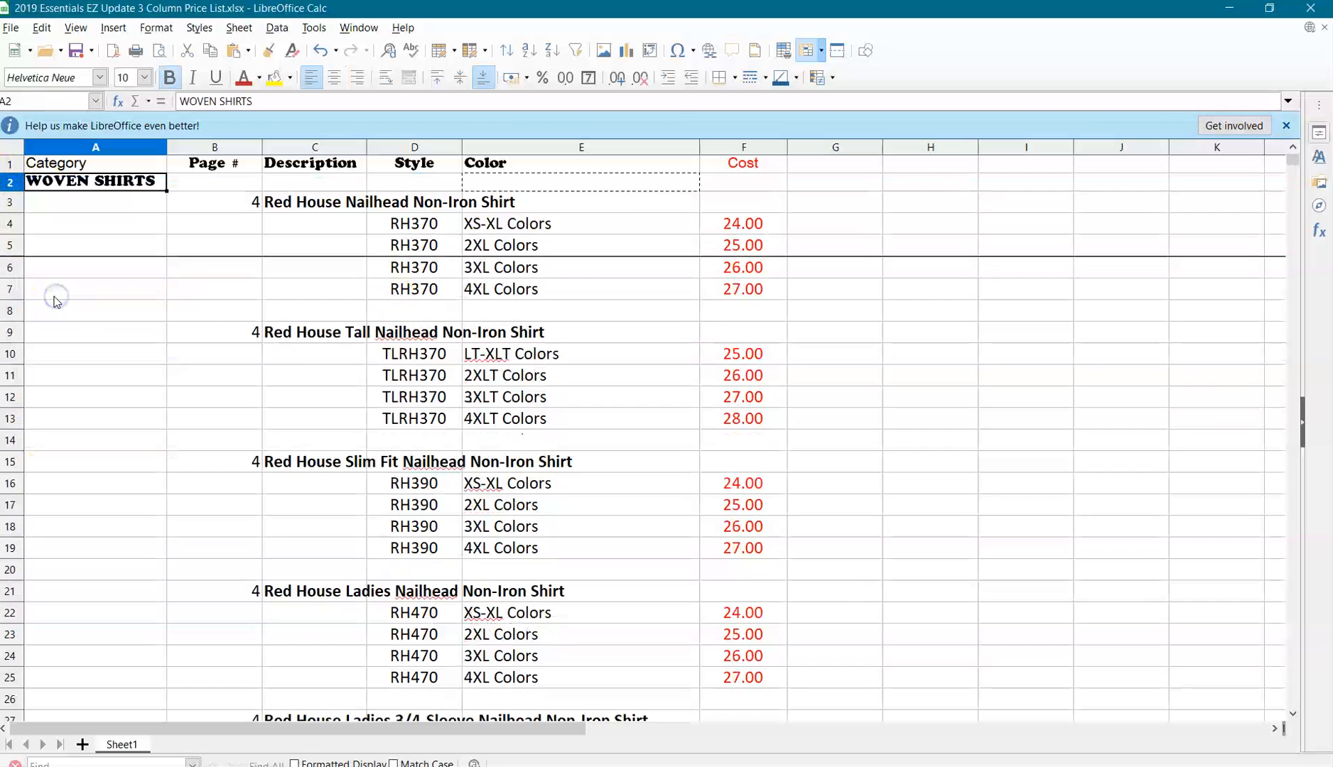
# Shorten the heading in cell B1 to Page by removing the # sign.
pyautogui.click(183, 164)
pyautogui.doubleClick(240, 163)
pyautogui.press('BackSpace')
pyautogui.press('BackSpace')
pyautogui.press('BackSpace')
pyautogui.write('e')
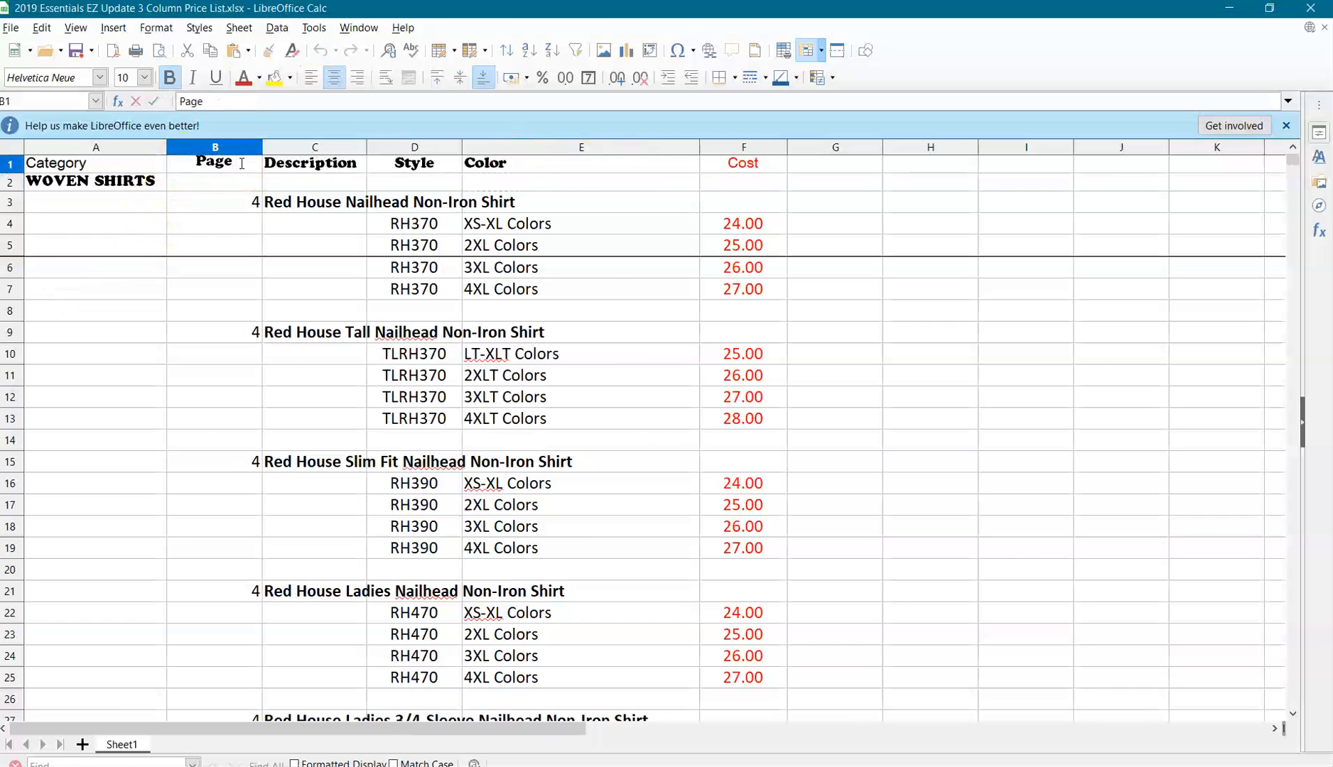
pyautogui.click(191, 227)
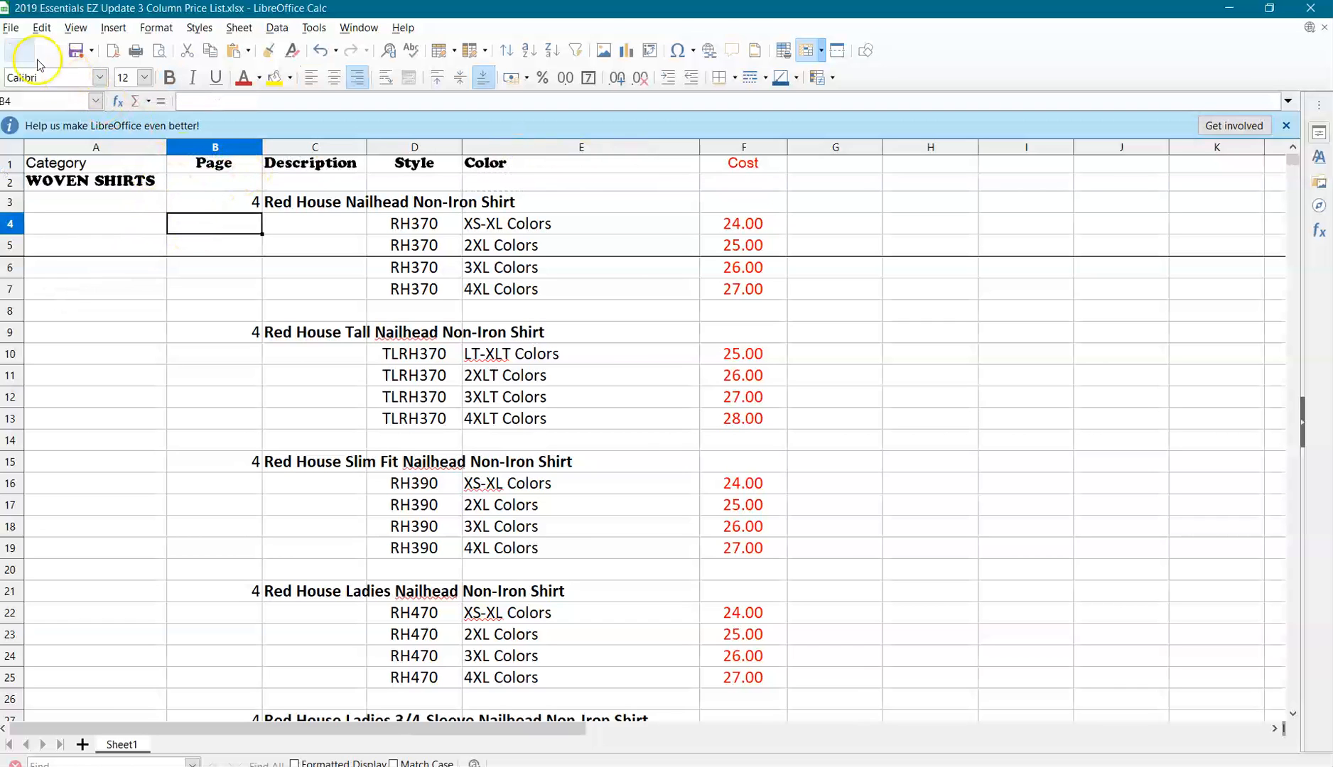
# Save the sheet as a Text CSV file under the same name, keeping the CSV format and the default export options.
pyautogui.click(11, 27)
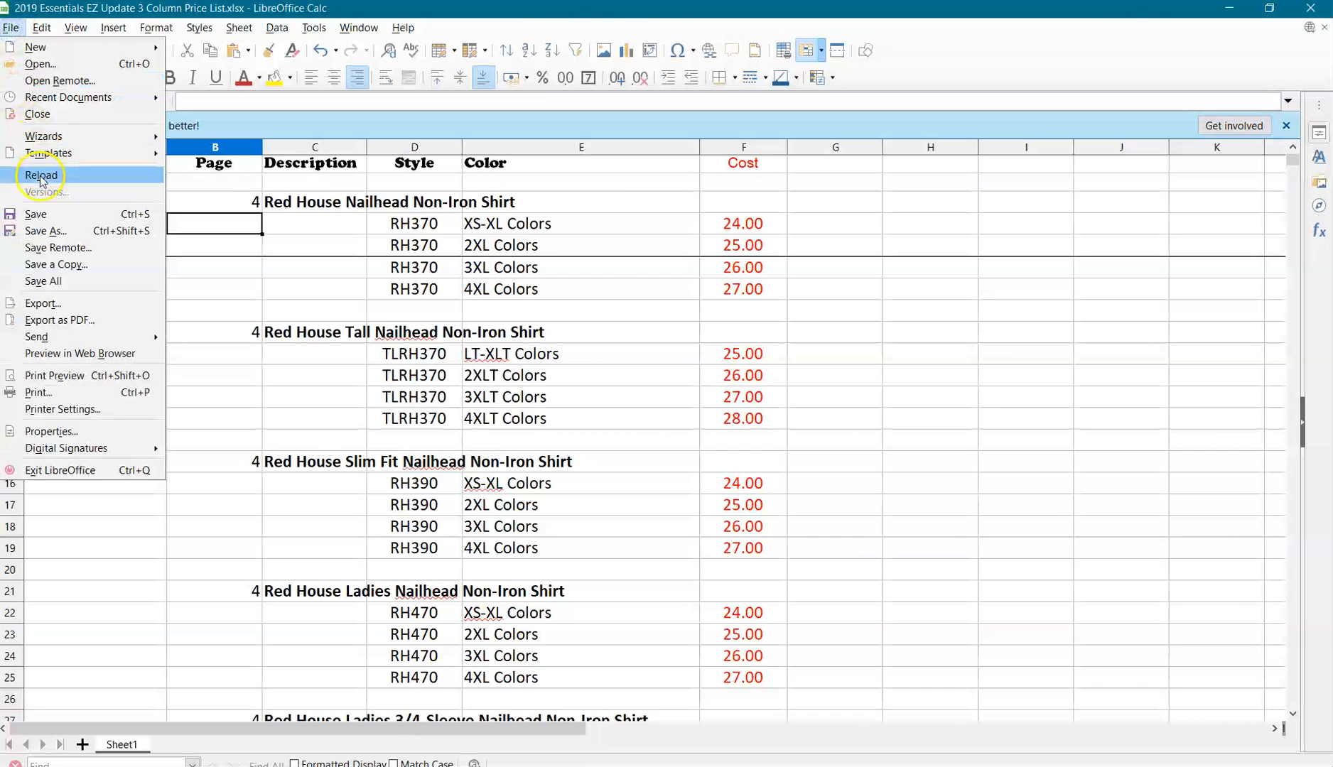
pyautogui.click(47, 231)
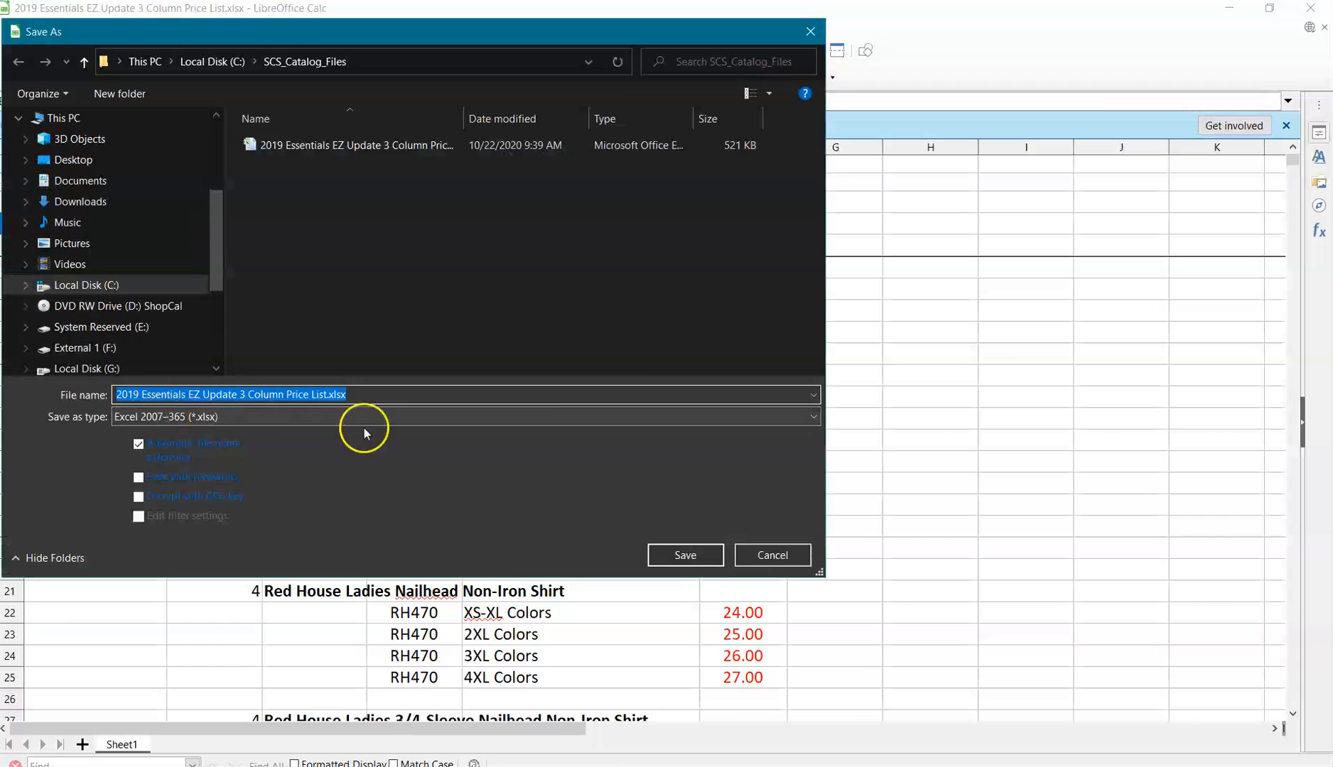
pyautogui.click(807, 418)
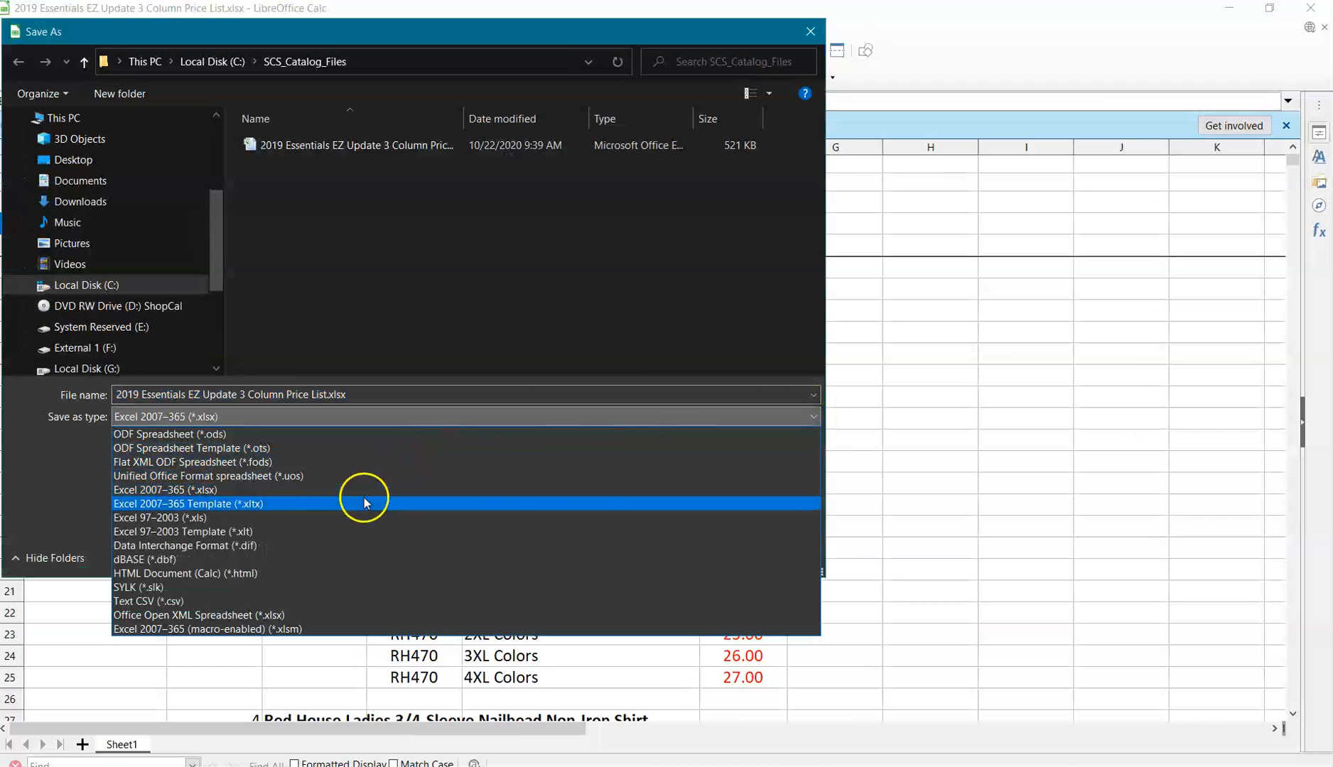
pyautogui.click(164, 600)
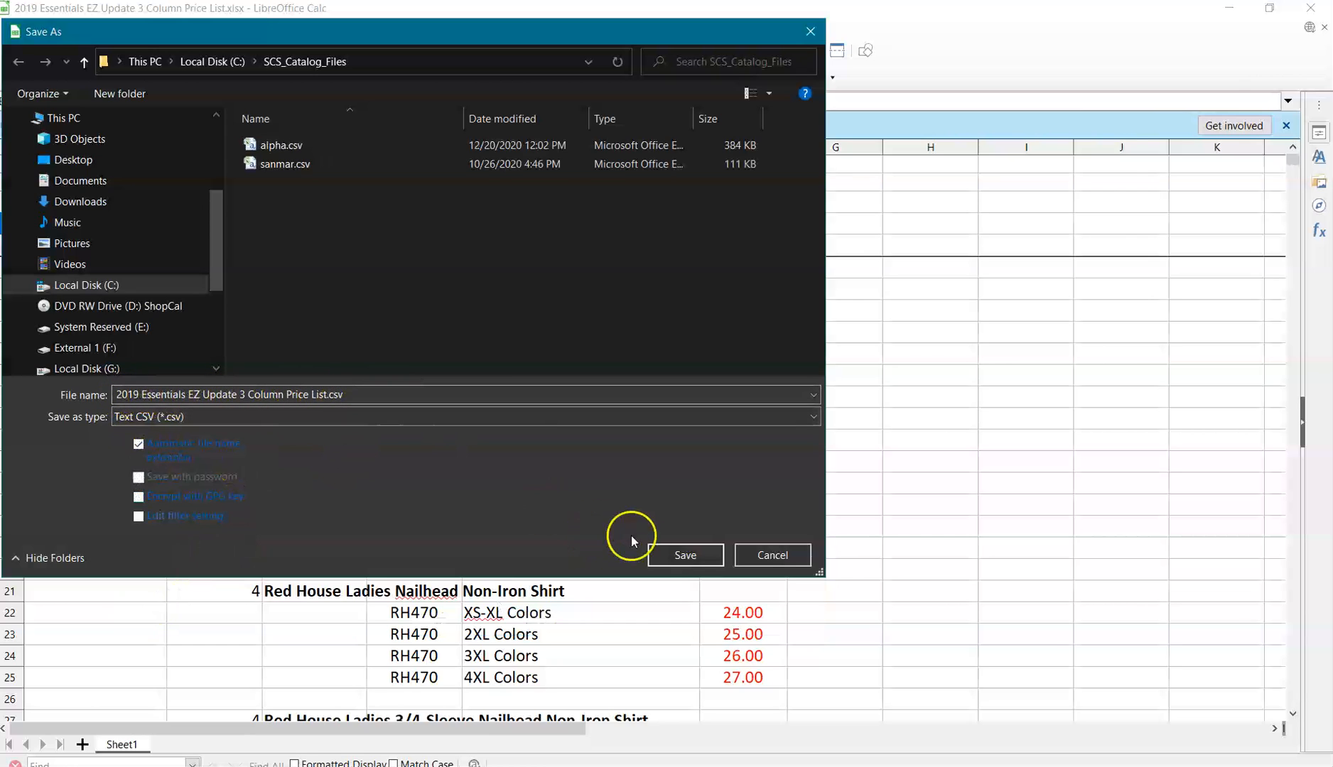
pyautogui.click(683, 555)
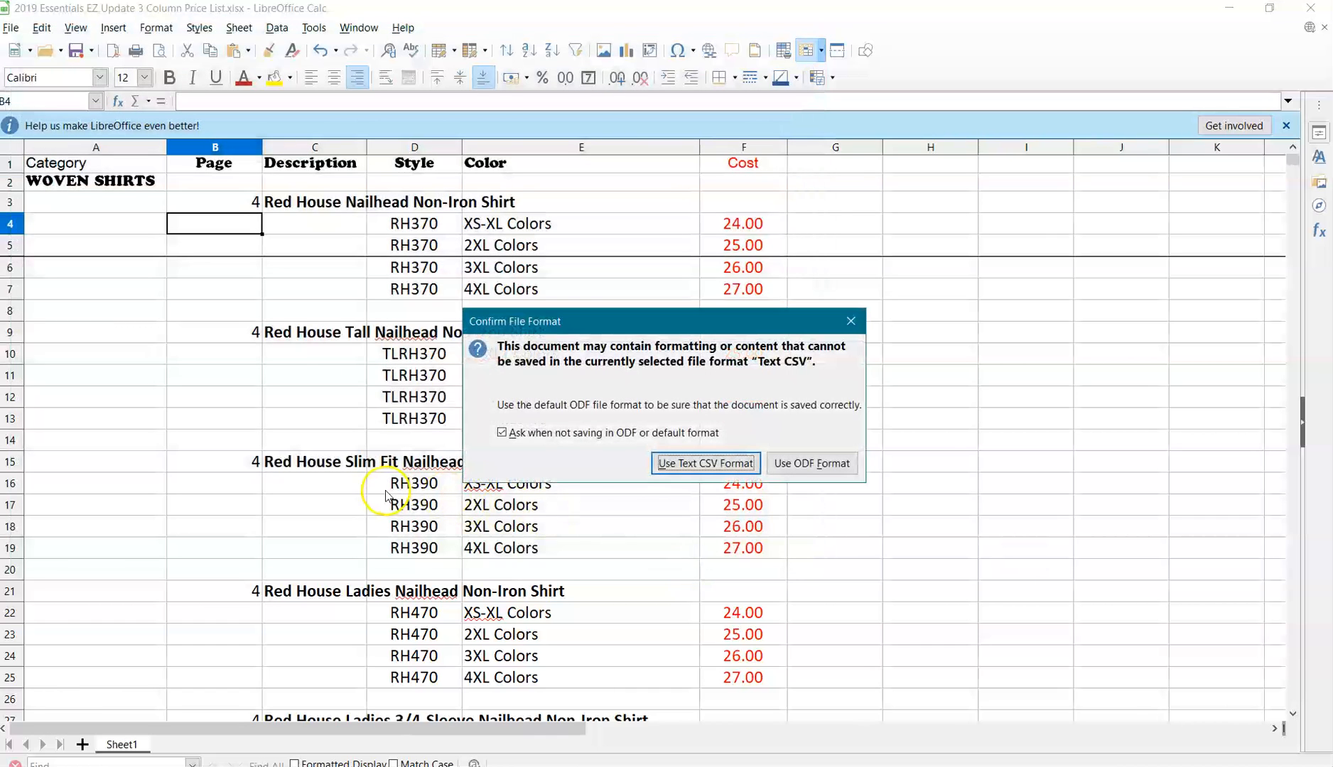
pyautogui.click(726, 464)
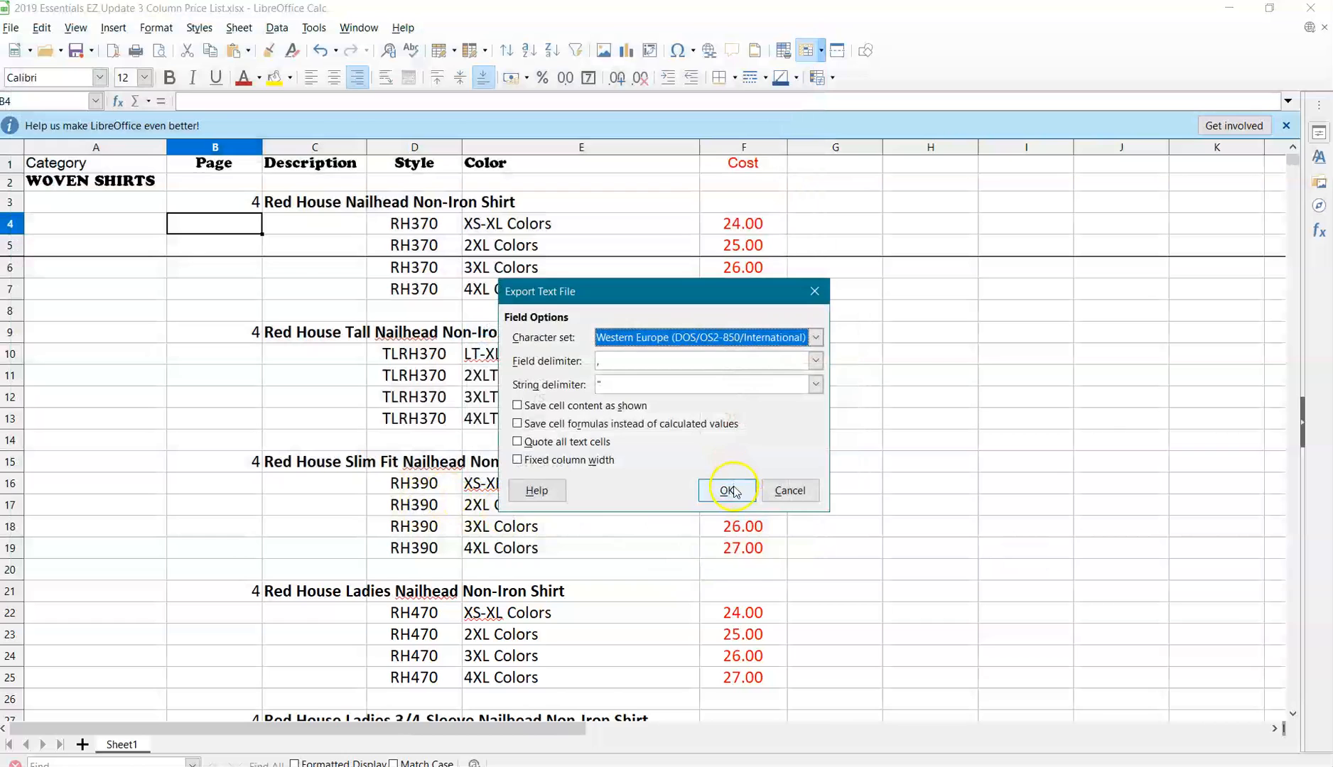
pyautogui.click(732, 492)
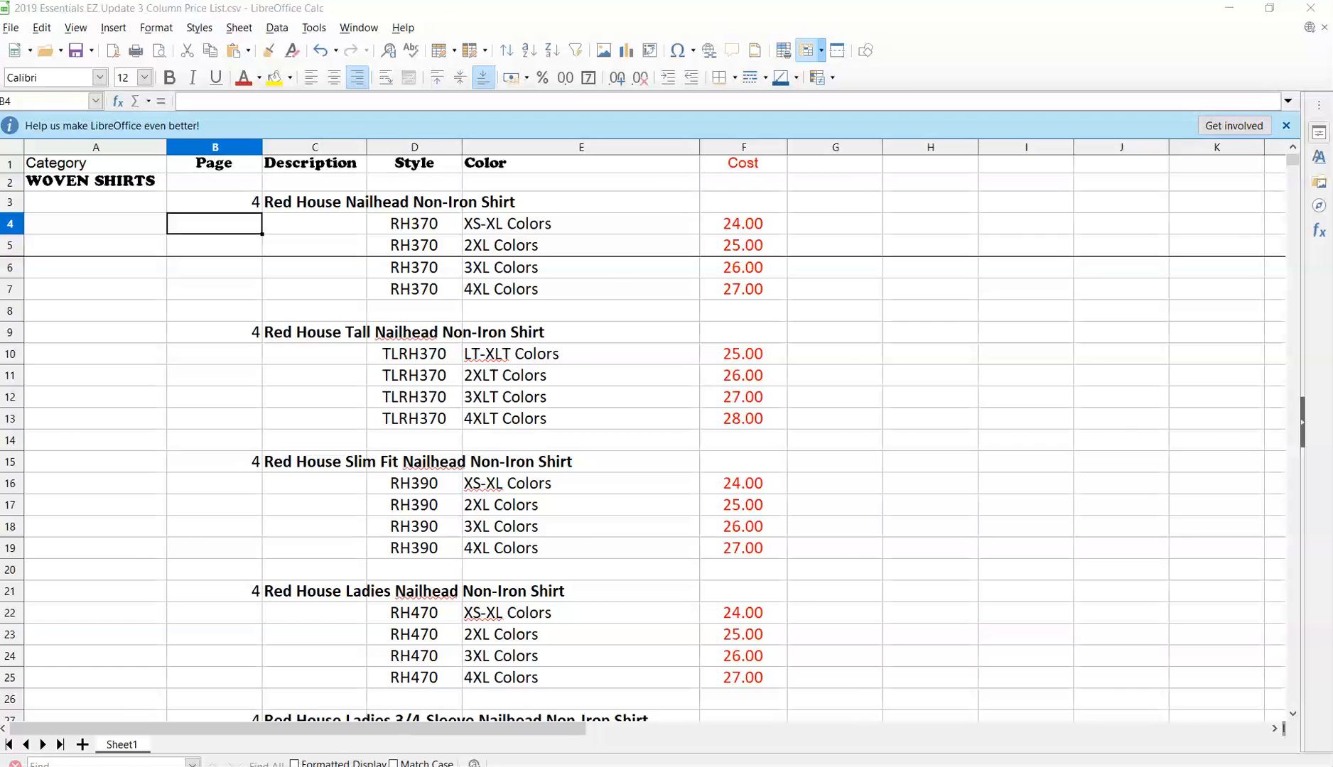
# Close the spreadsheet program, switch to Ron's Editor and maximize its window.
pyautogui.click(1313, 9)
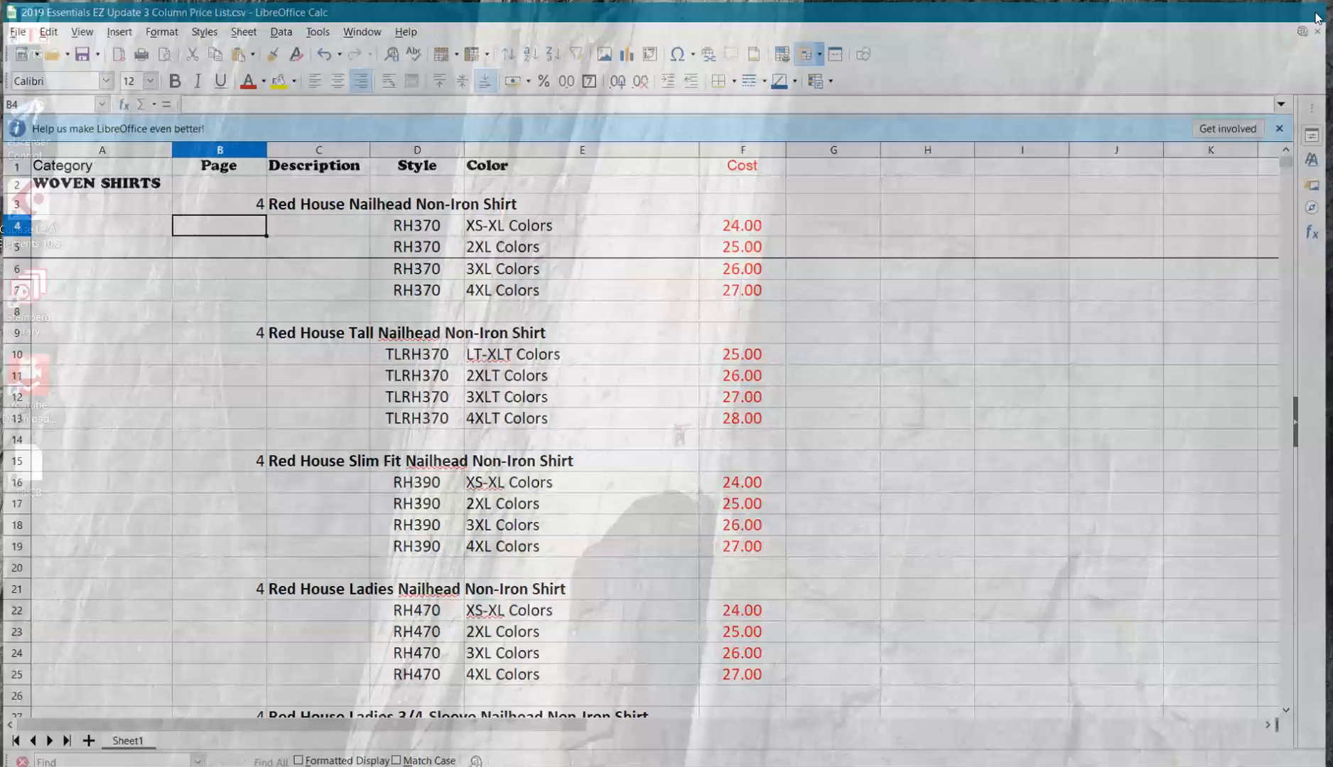
pyautogui.moveTo(0, 83); pyautogui.dragTo(806, 51)
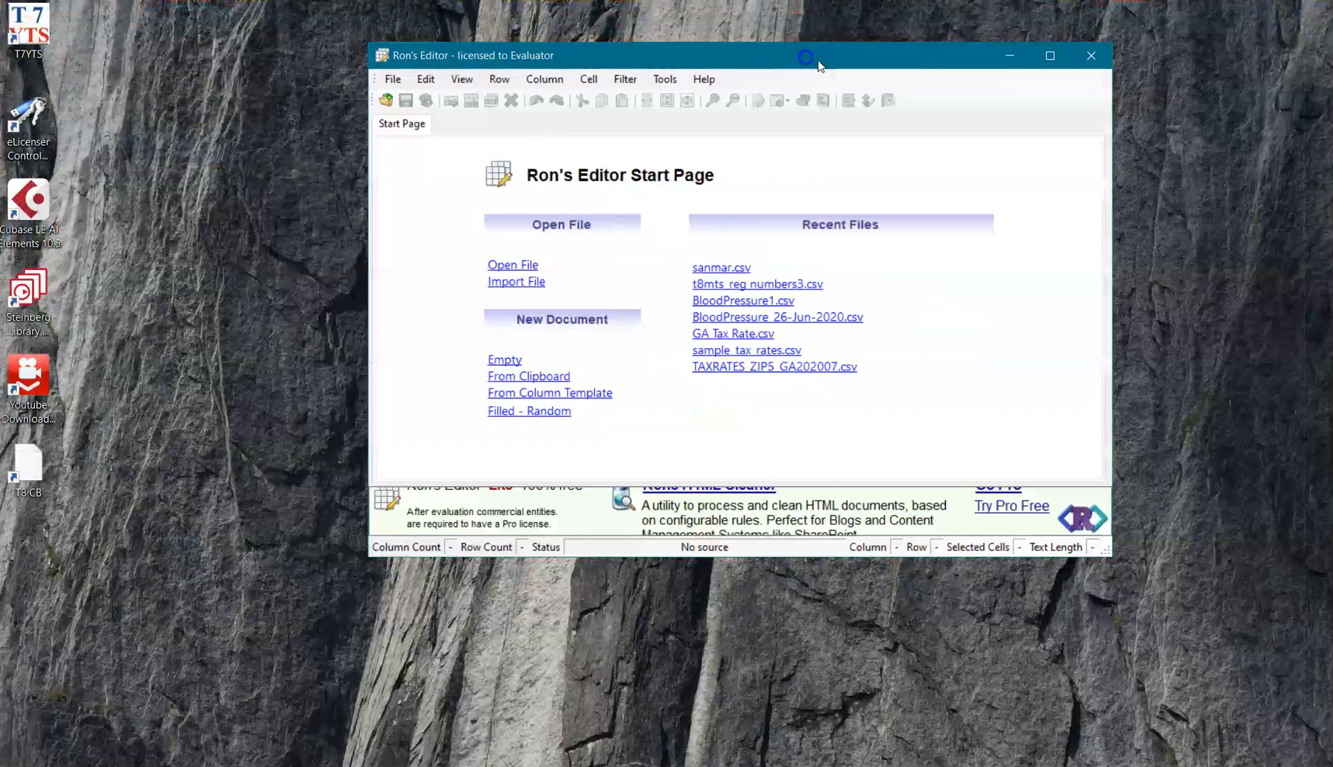
pyautogui.click(1037, 60)
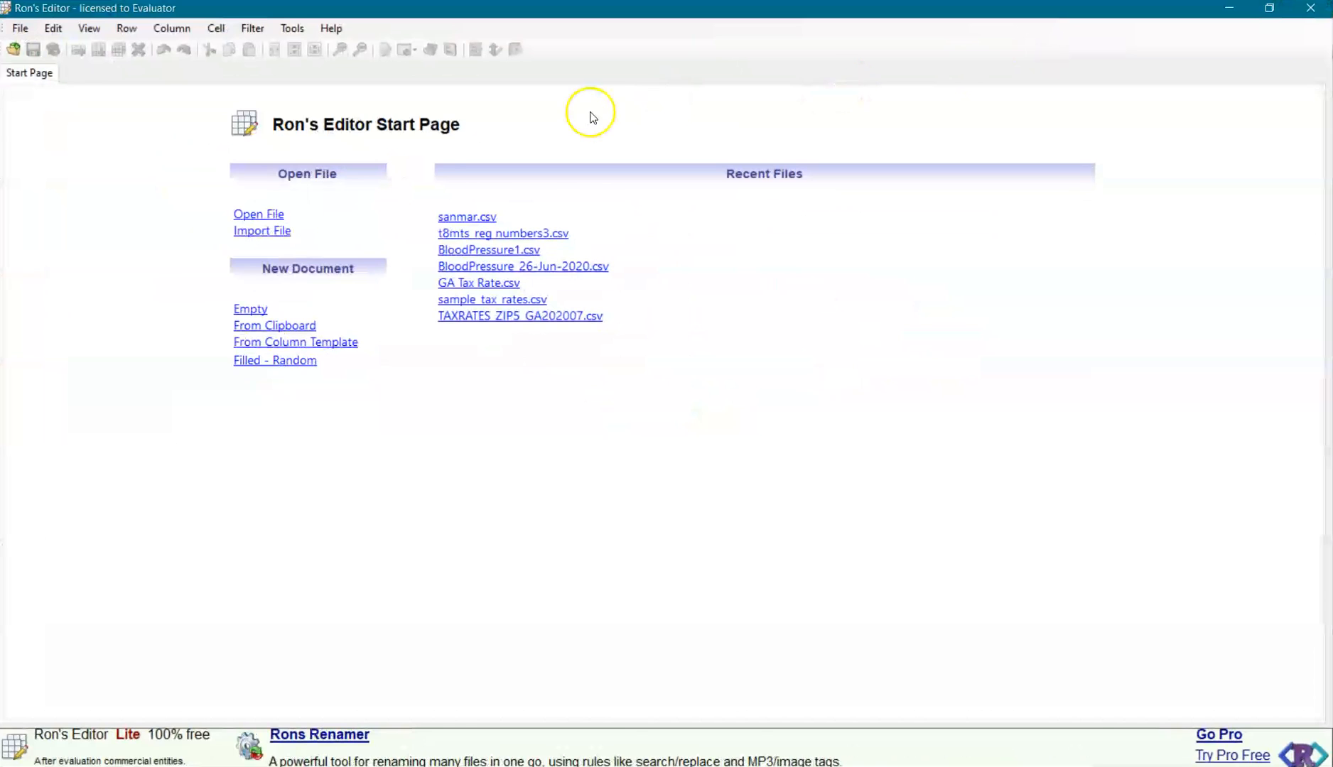
# Open 2019 Essentials EZ Update 3 Column Price List.csv from the SCS_Catalog_Files folder.
pyautogui.click(19, 32)
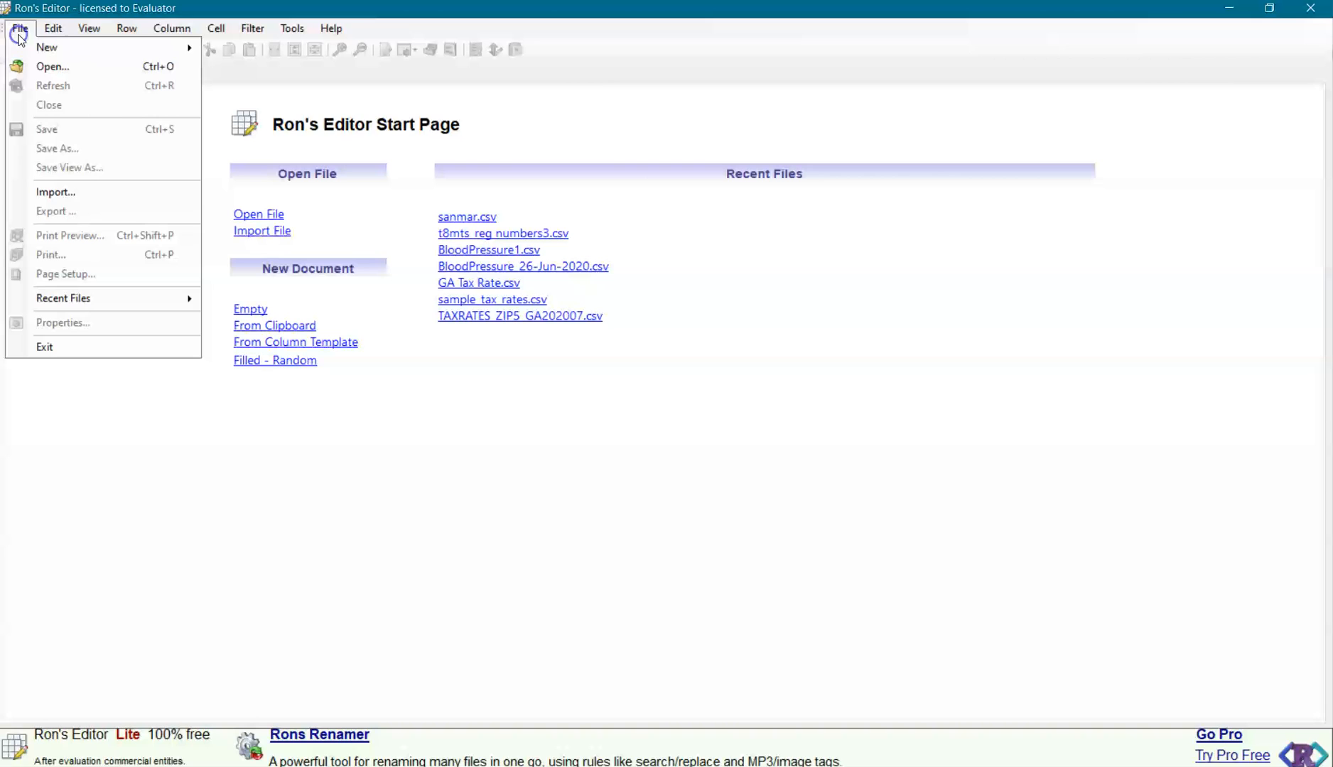
pyautogui.click(51, 66)
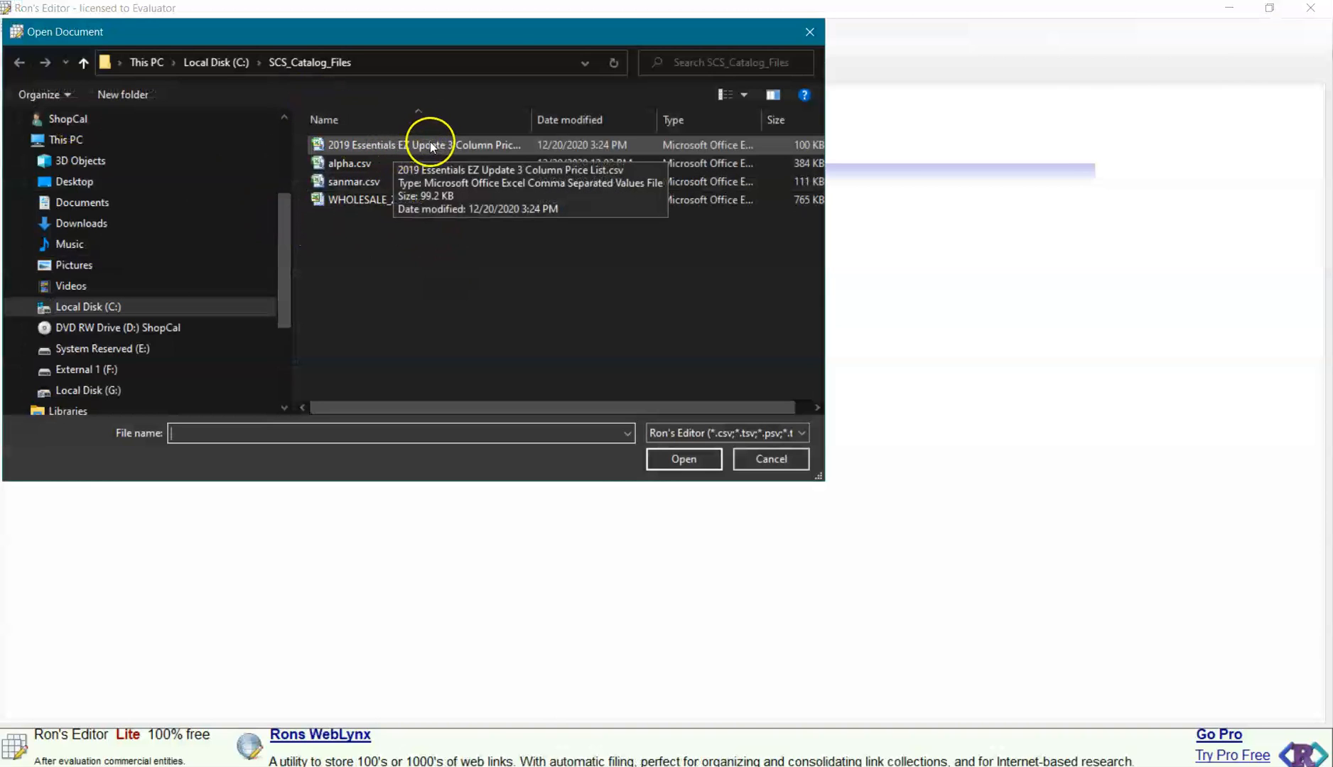
pyautogui.moveTo(529, 118); pyautogui.dragTo(623, 118)
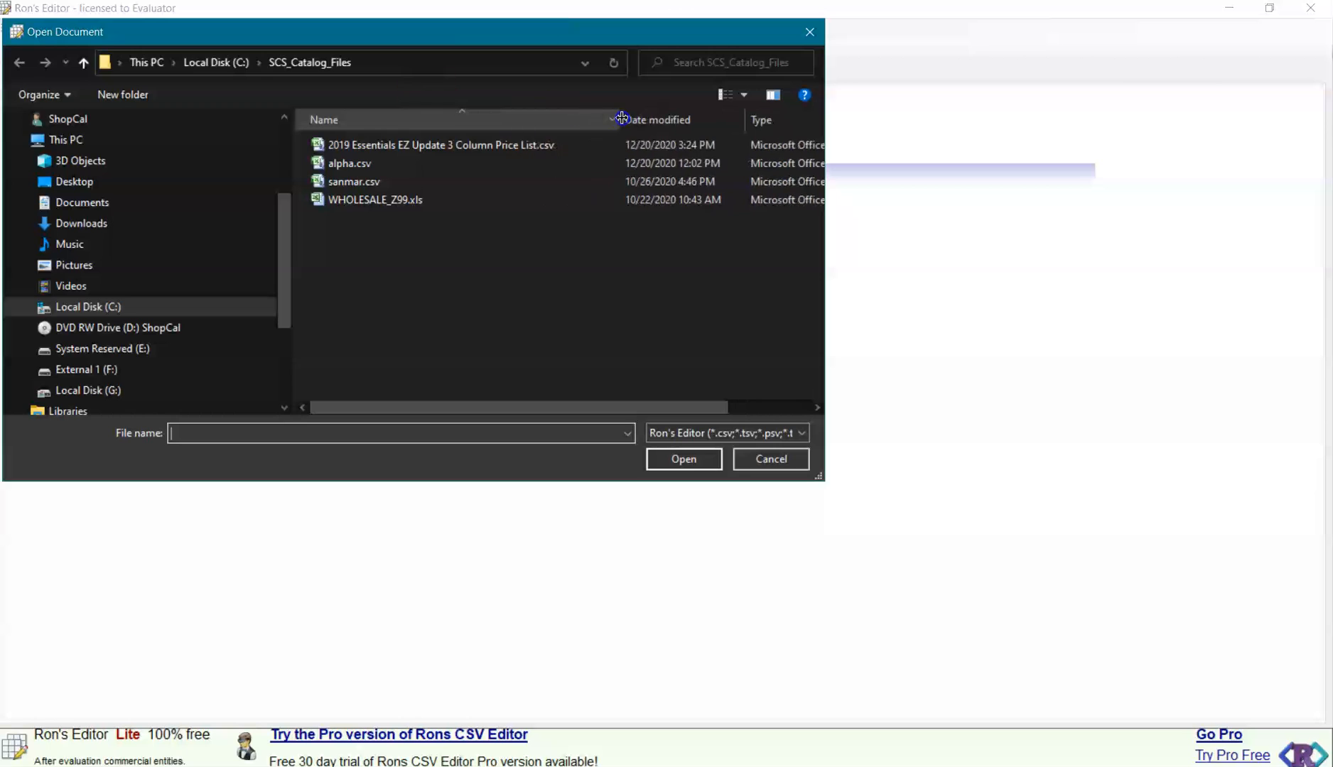
pyautogui.click(486, 143)
pyautogui.click(682, 461)
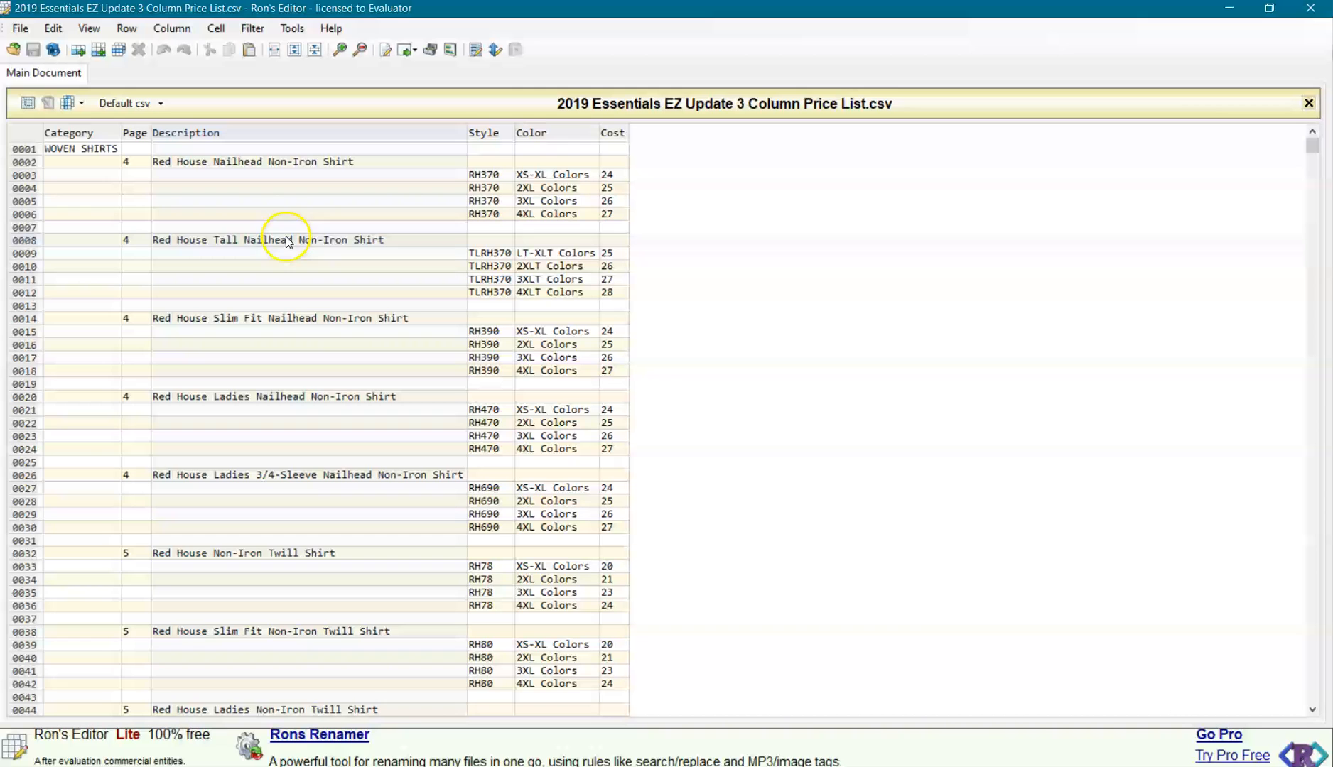
# Review blank row 7 and the size entries in rows 3 to 6, and select the whole Color column.
pyautogui.click(237, 228)
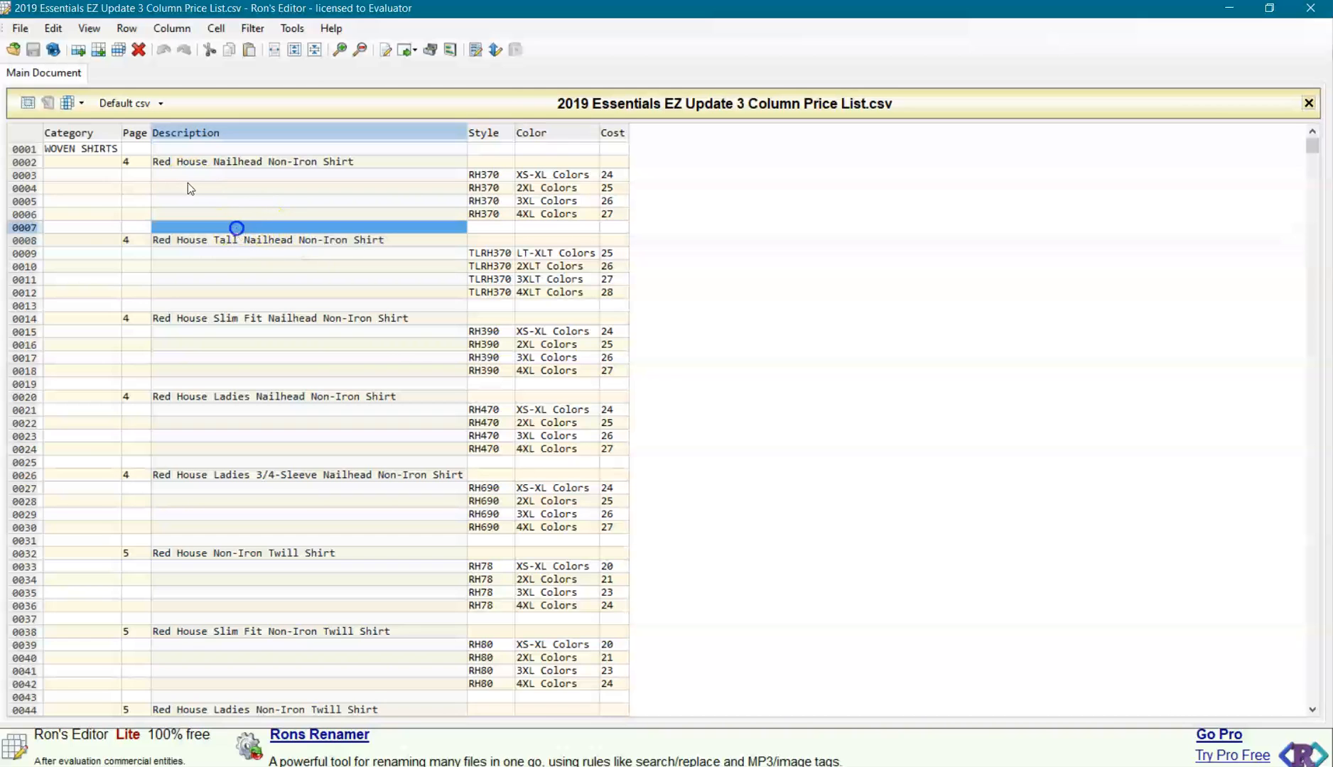
pyautogui.click(81, 229)
pyautogui.click(615, 227)
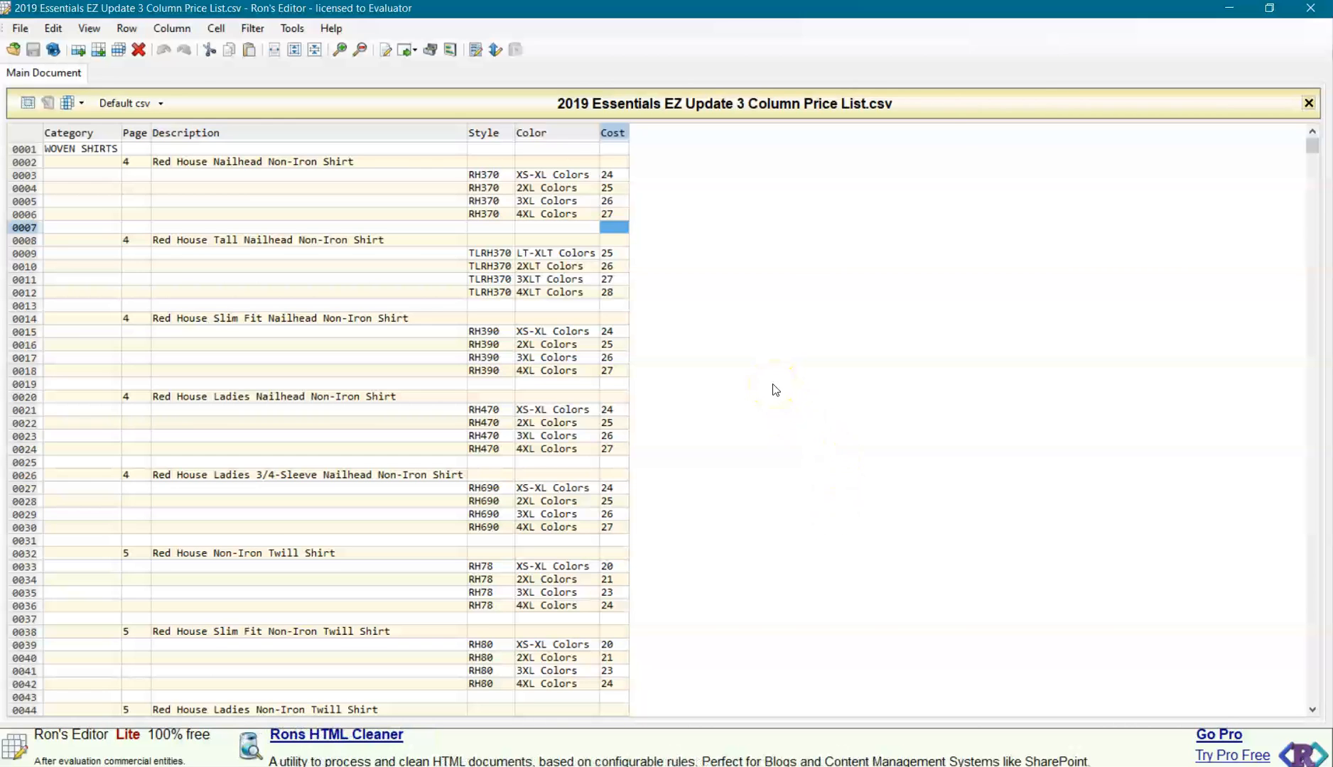
pyautogui.click(551, 174)
pyautogui.click(538, 187)
pyautogui.click(540, 201)
pyautogui.click(542, 215)
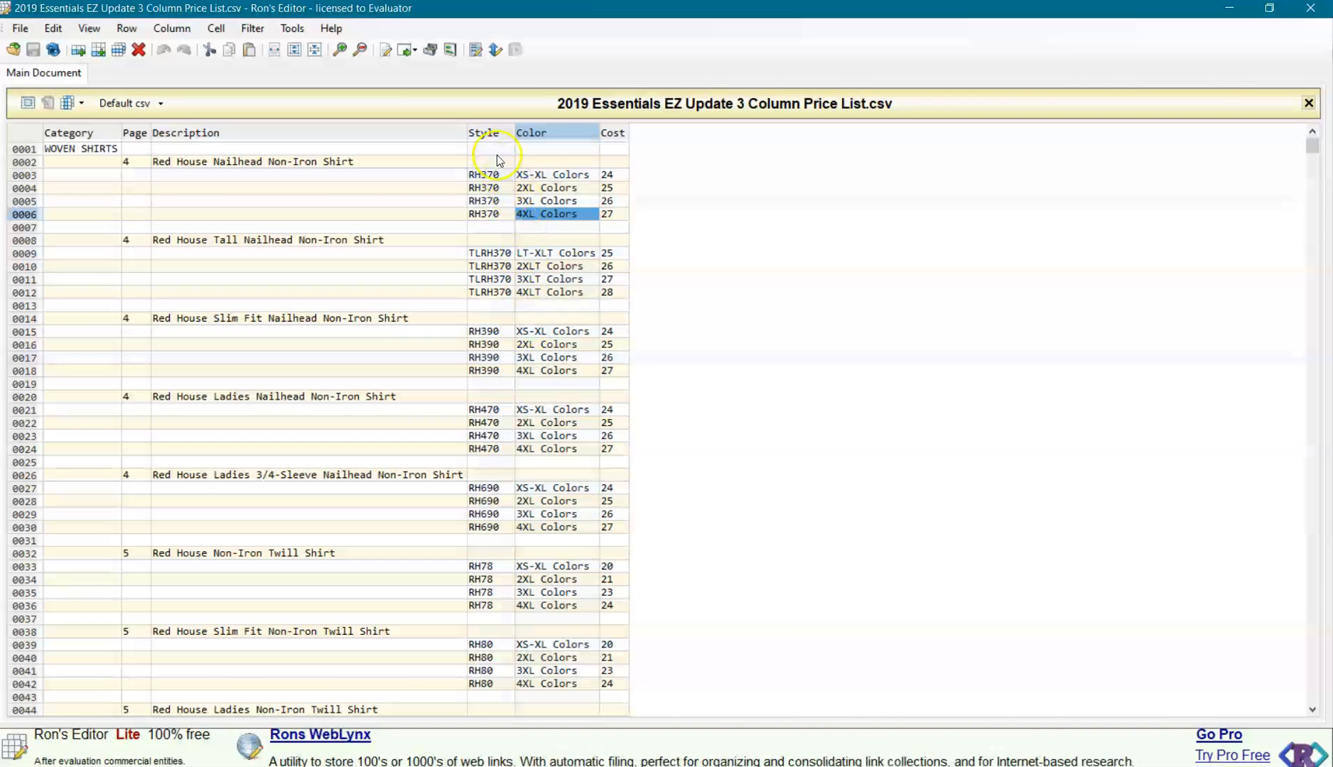
pyautogui.click(558, 134)
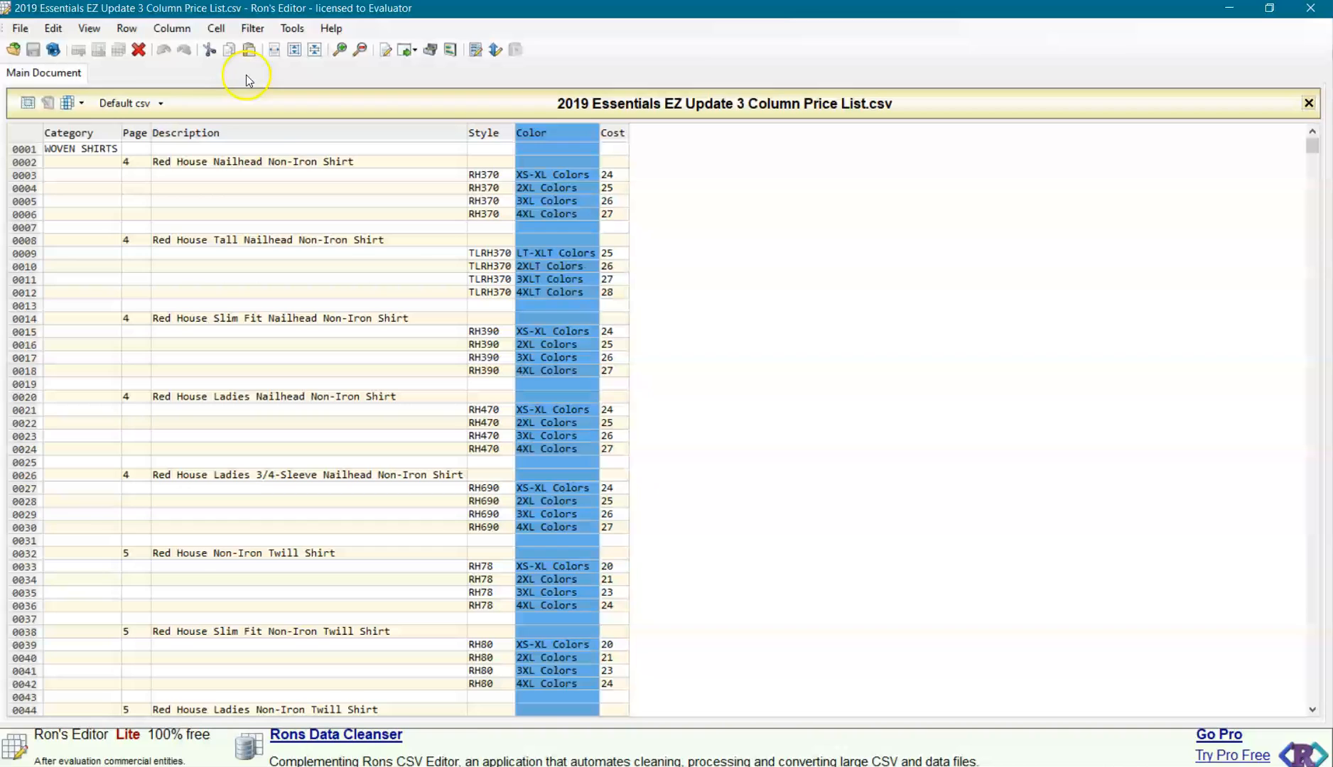
pyautogui.click(174, 29)
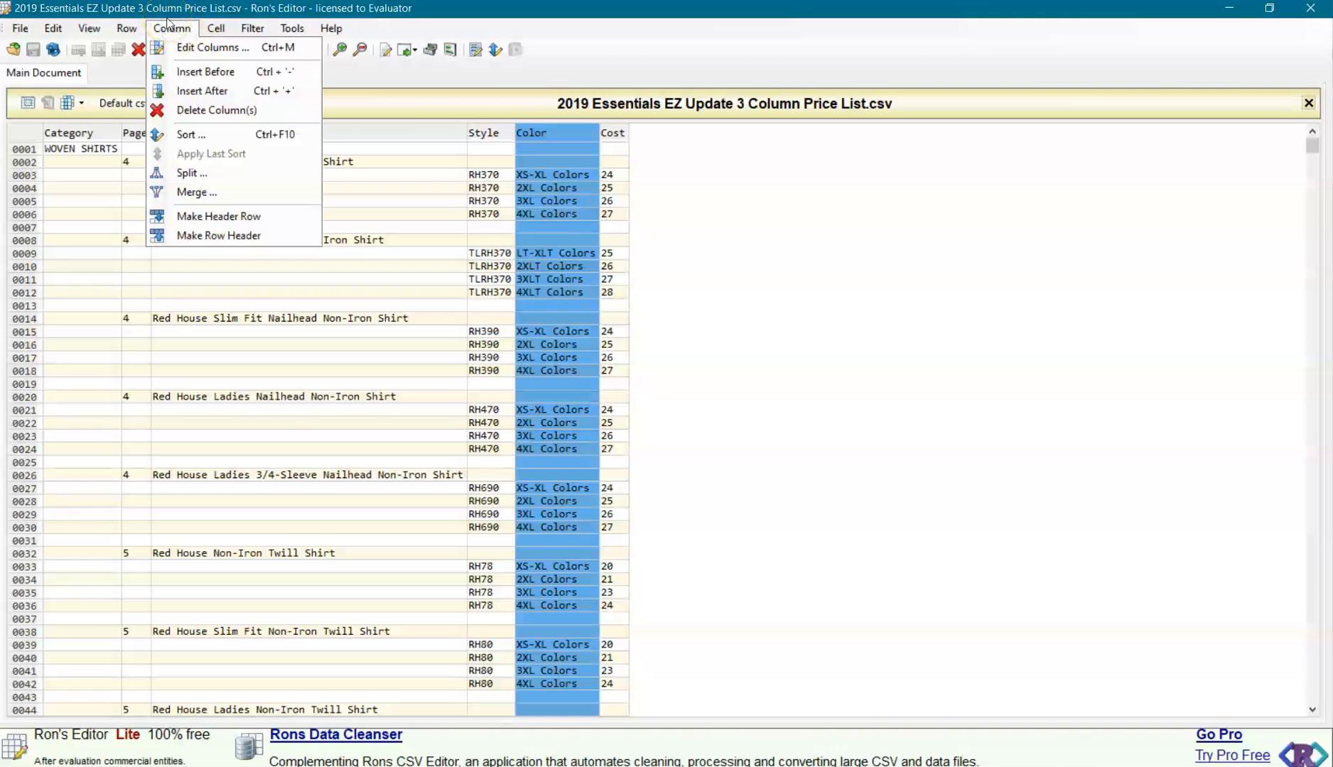
pyautogui.click(186, 140)
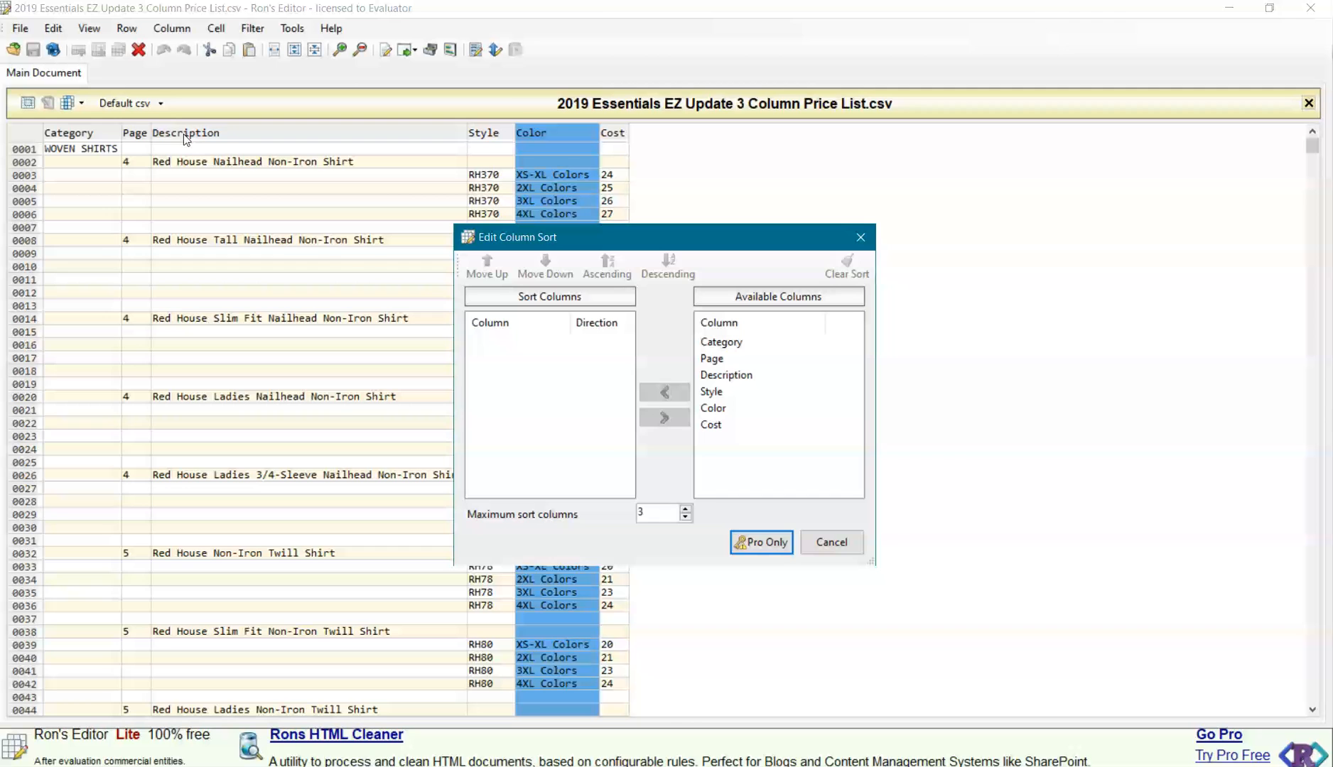
pyautogui.click(843, 544)
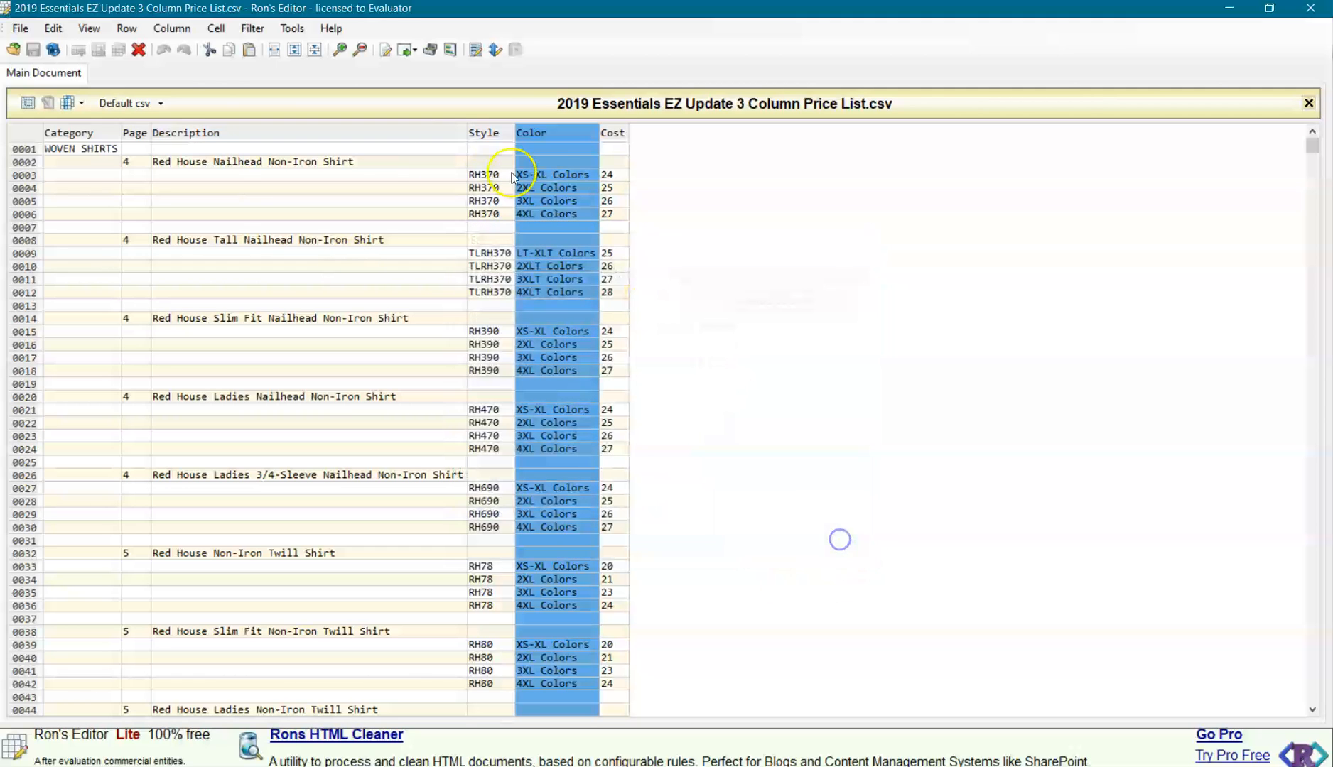
# Split the Color column at the space with a regular expression, keeping the first part in Color and the overflow in a new column.
pyautogui.click(181, 28)
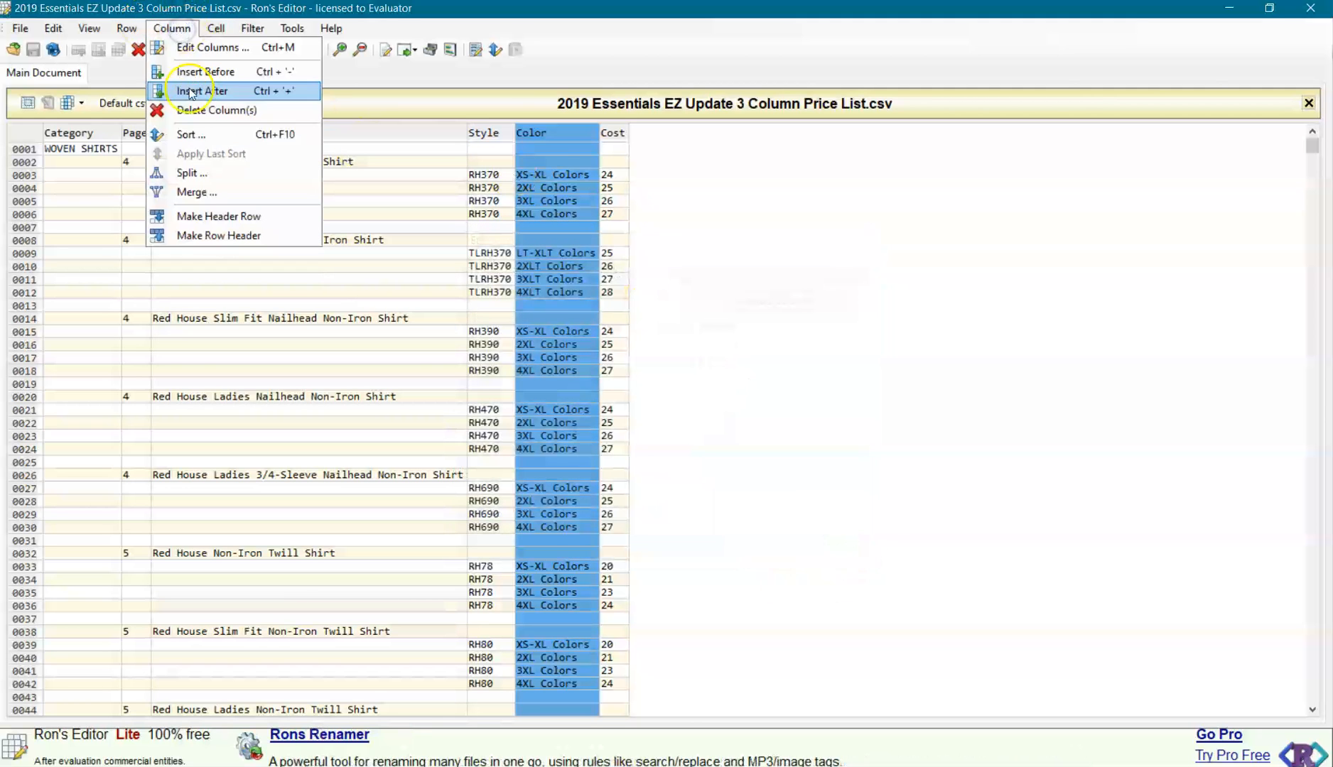
pyautogui.click(190, 171)
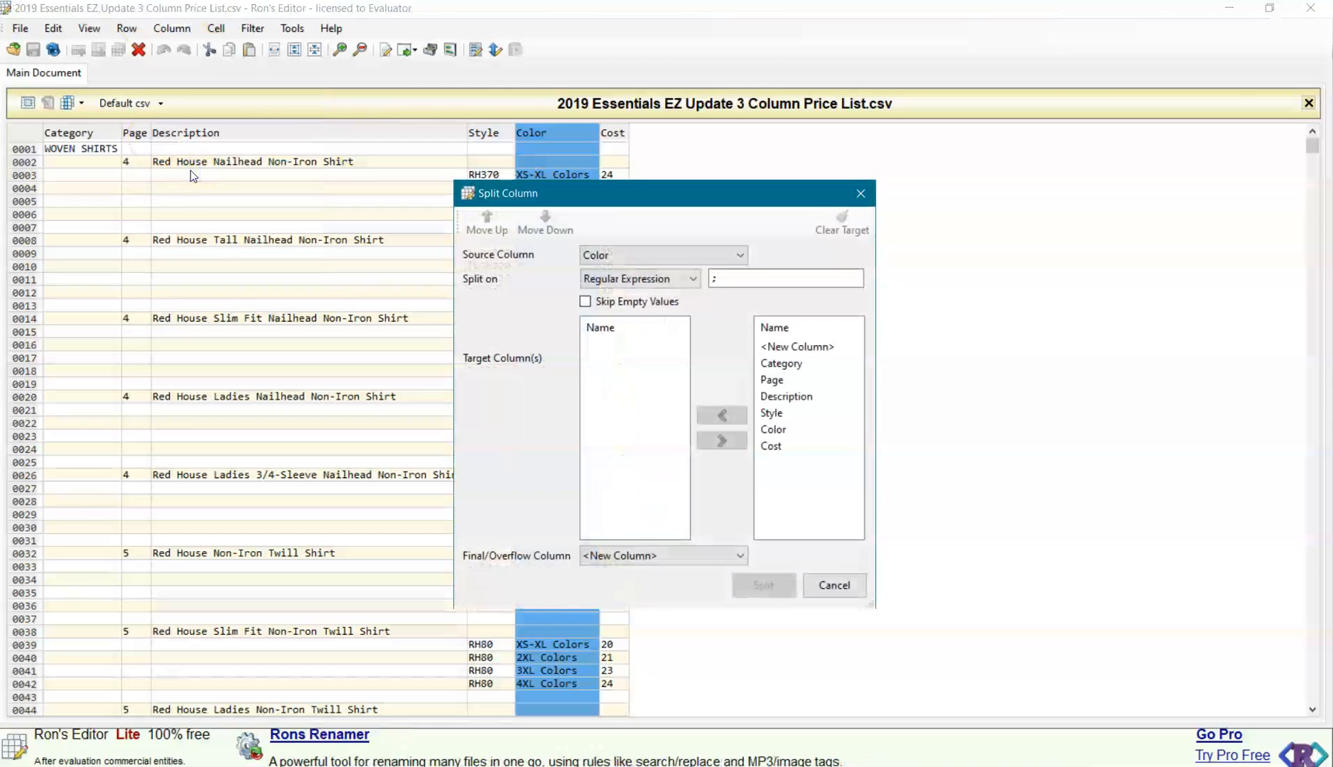
pyautogui.click(722, 276)
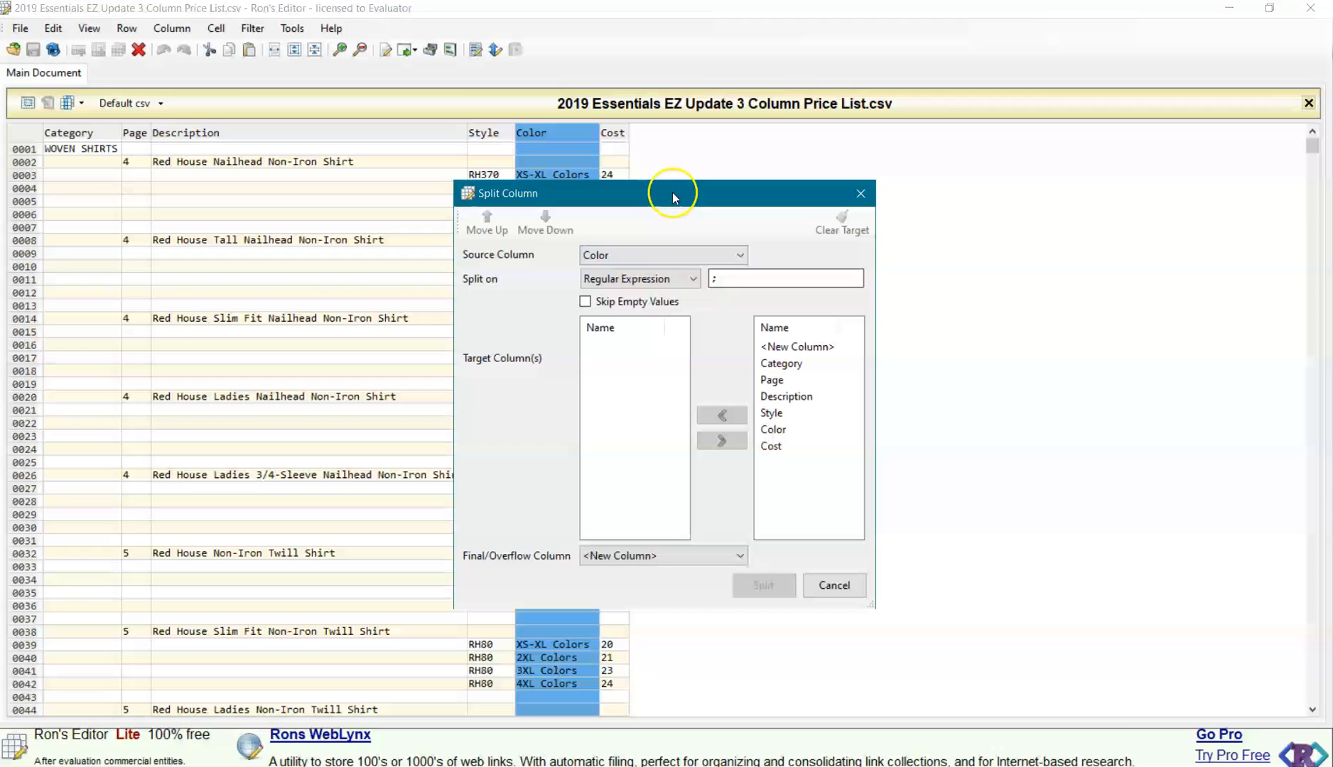
pyautogui.click(773, 429)
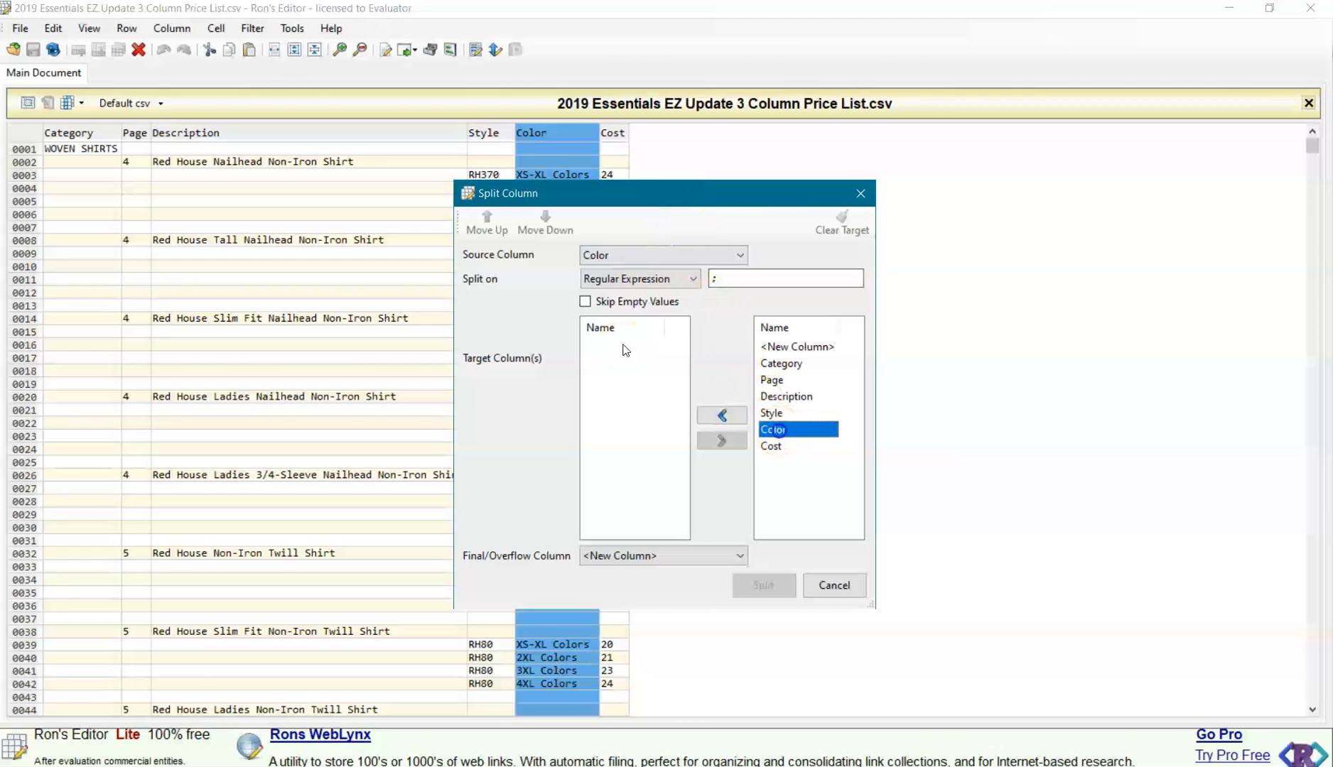
pyautogui.click(722, 415)
pyautogui.click(729, 283)
pyautogui.moveTo(729, 283); pyautogui.dragTo(657, 281)
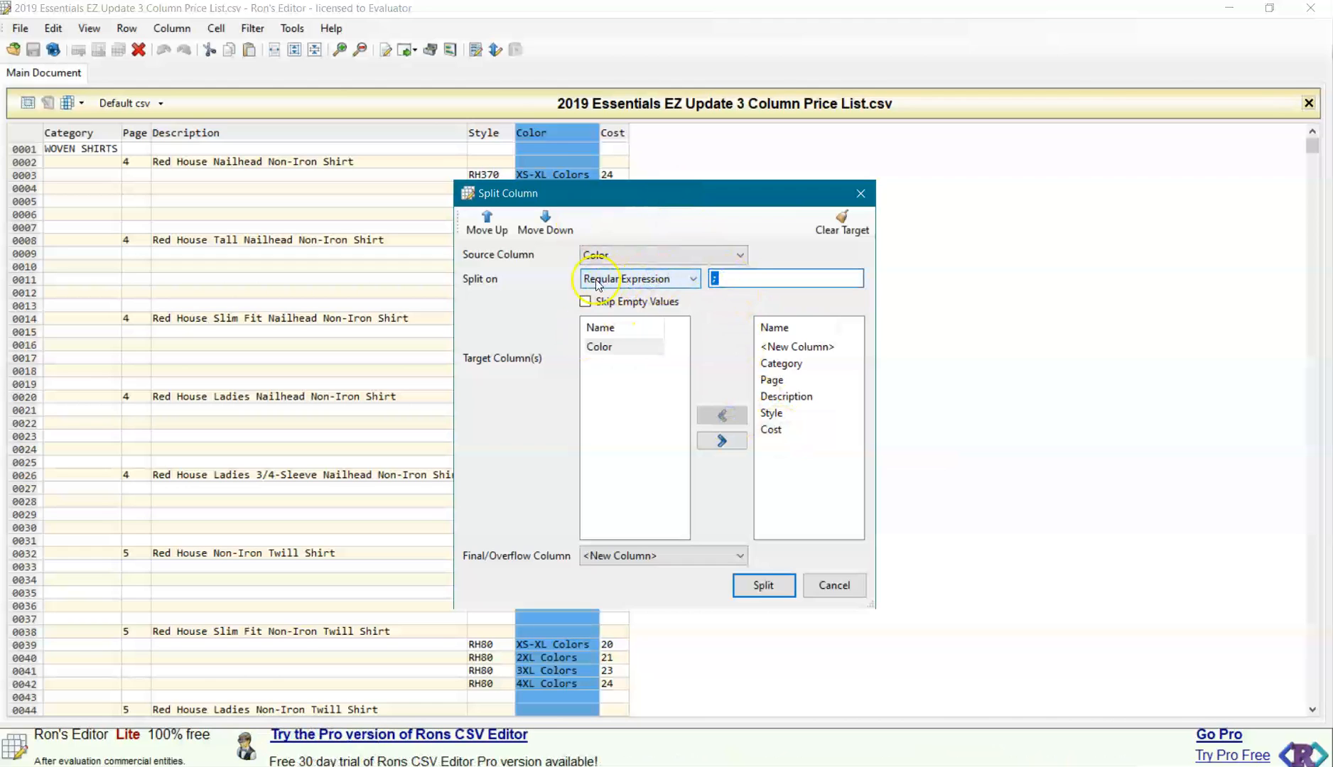
pyautogui.press('BackSpace')
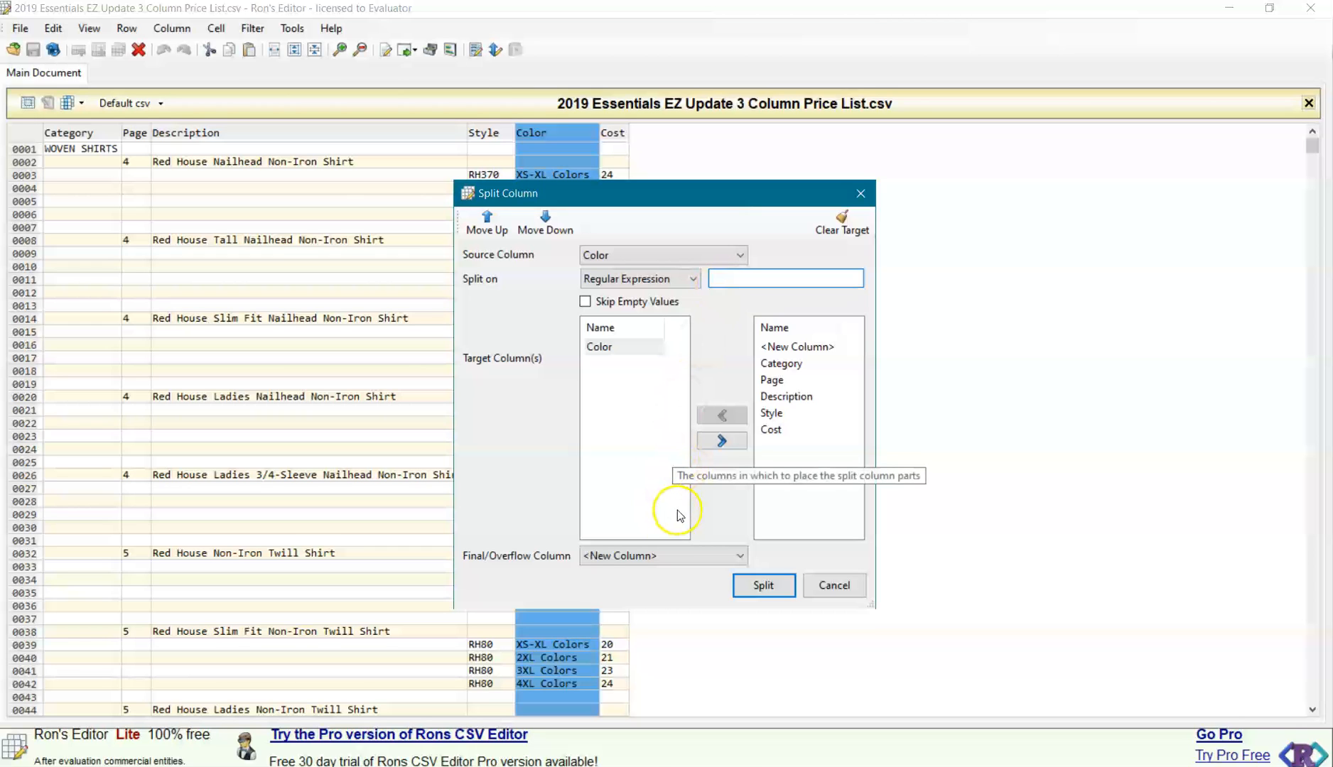
pyautogui.click(762, 587)
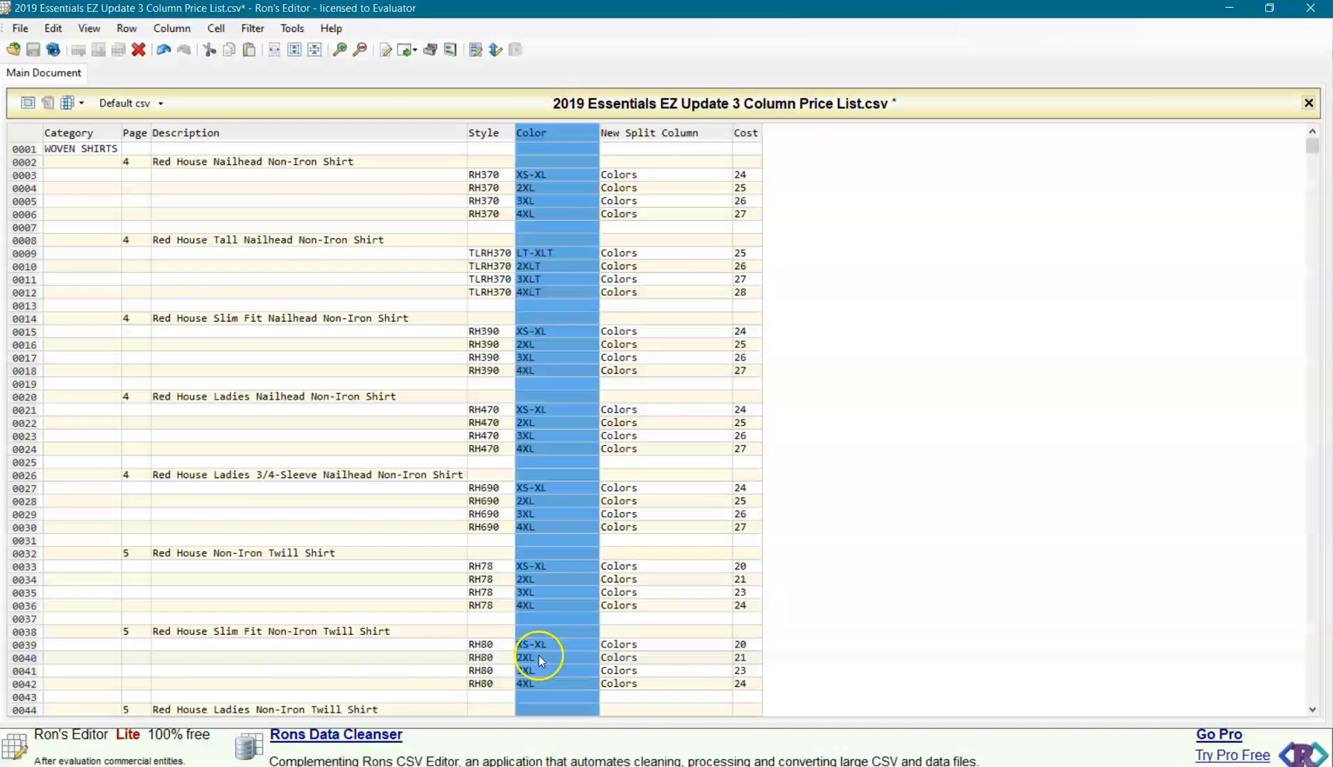
pyautogui.click(975, 309)
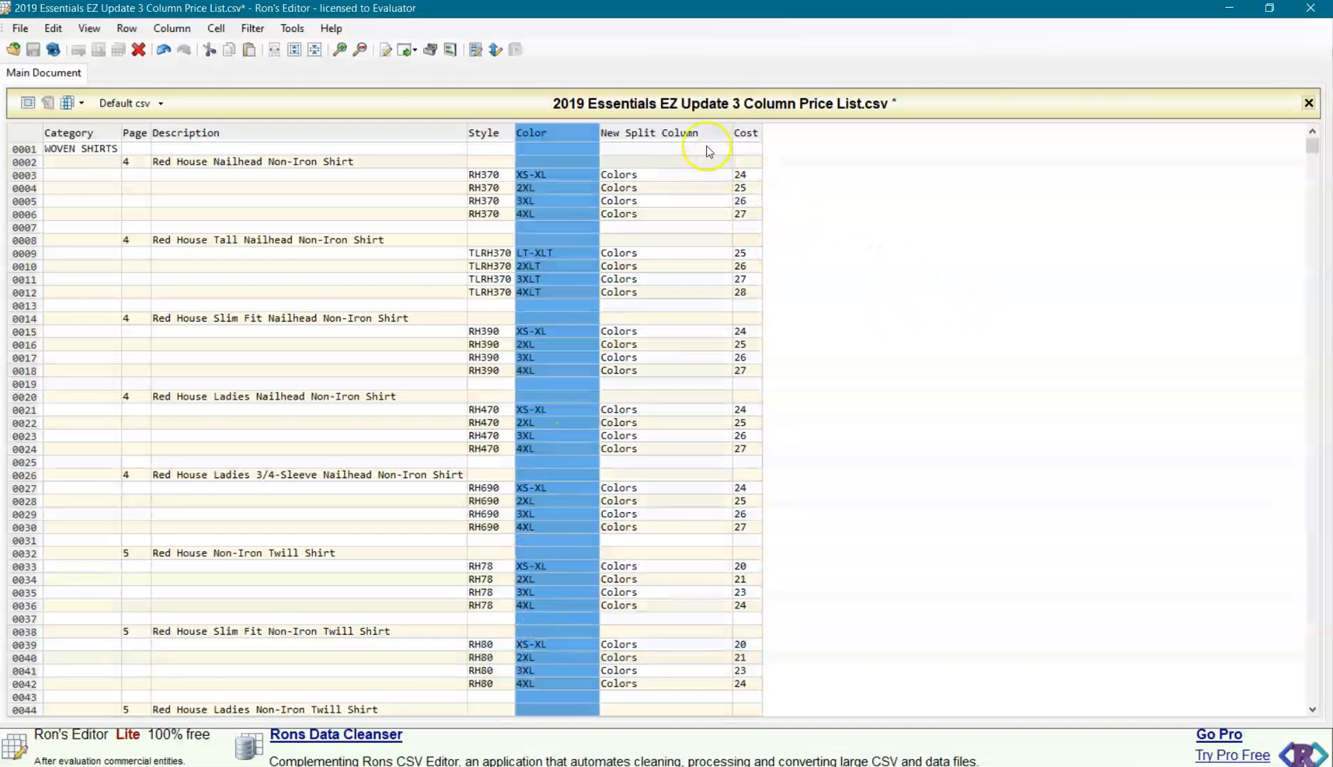
pyautogui.click(364, 148)
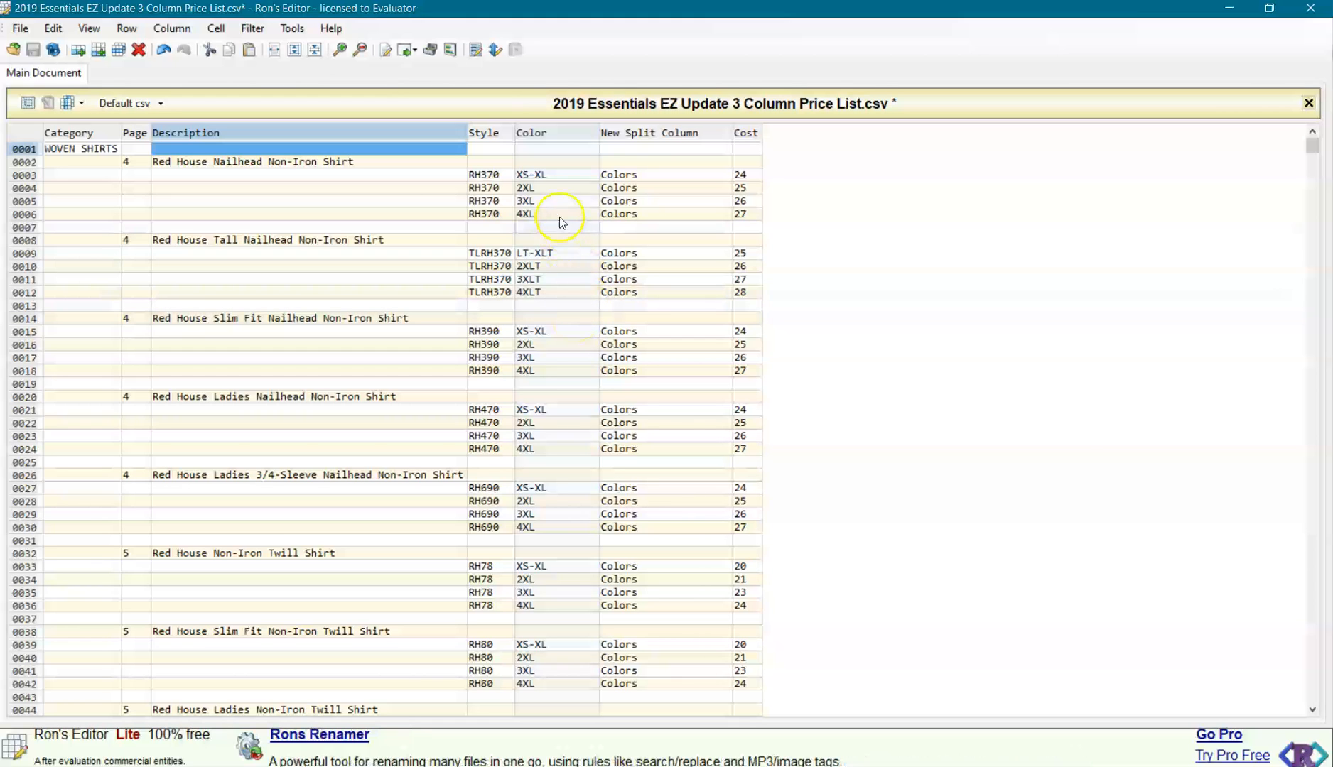
pyautogui.click(562, 134)
pyautogui.doubleClick(561, 131)
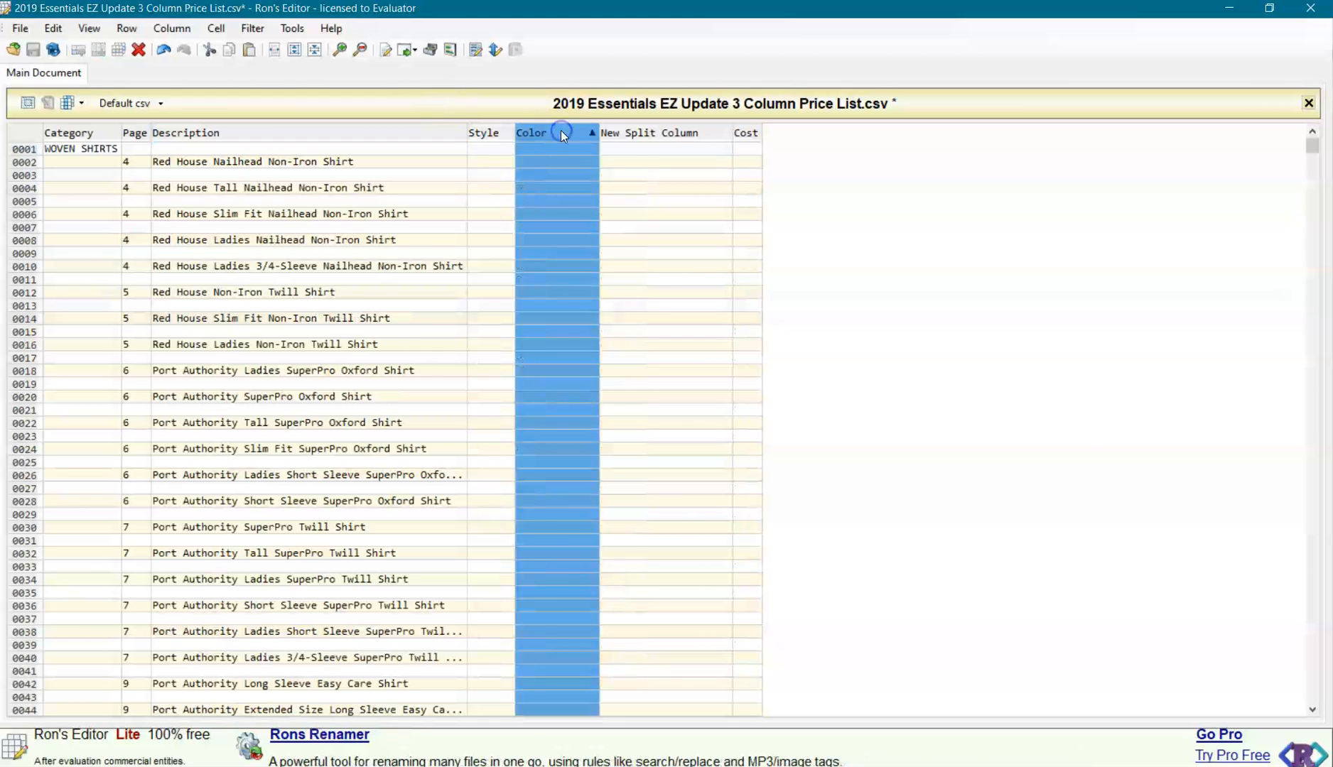
pyautogui.click(47, 32)
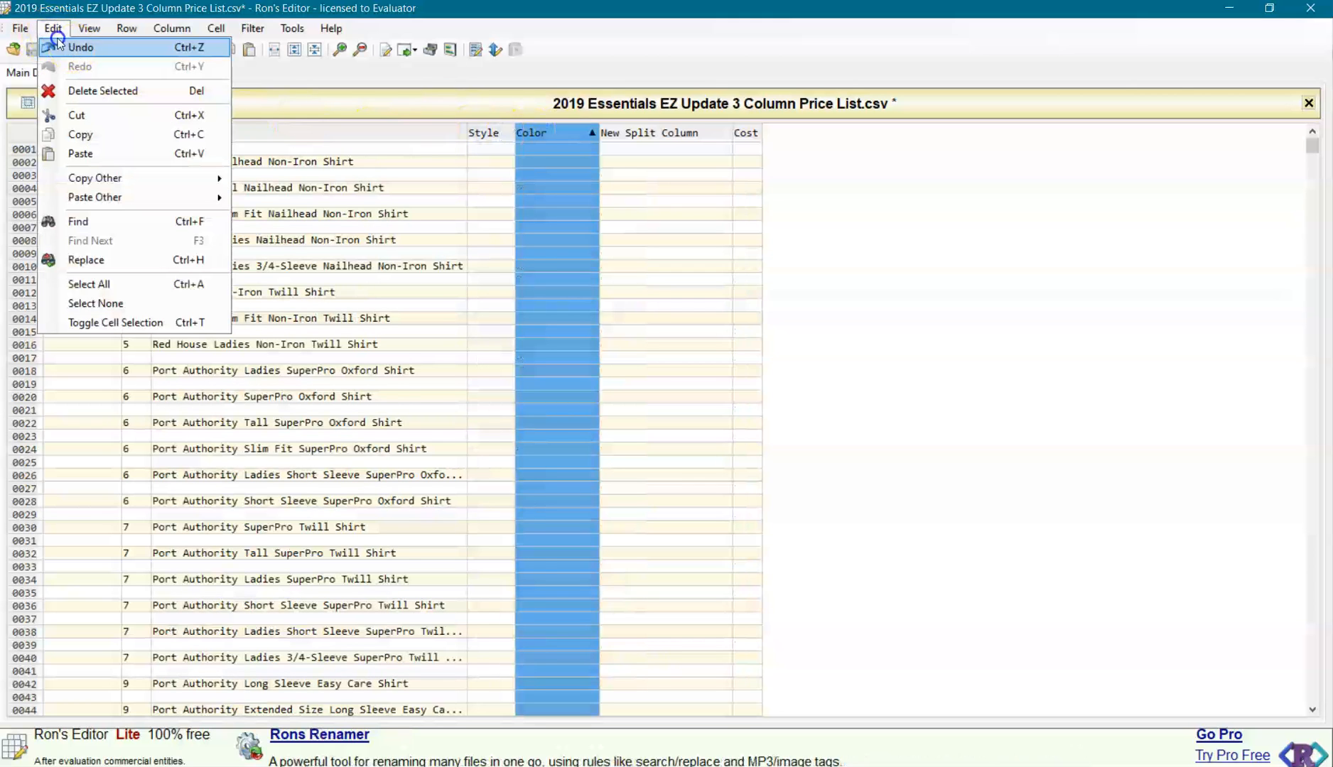
pyautogui.click(72, 46)
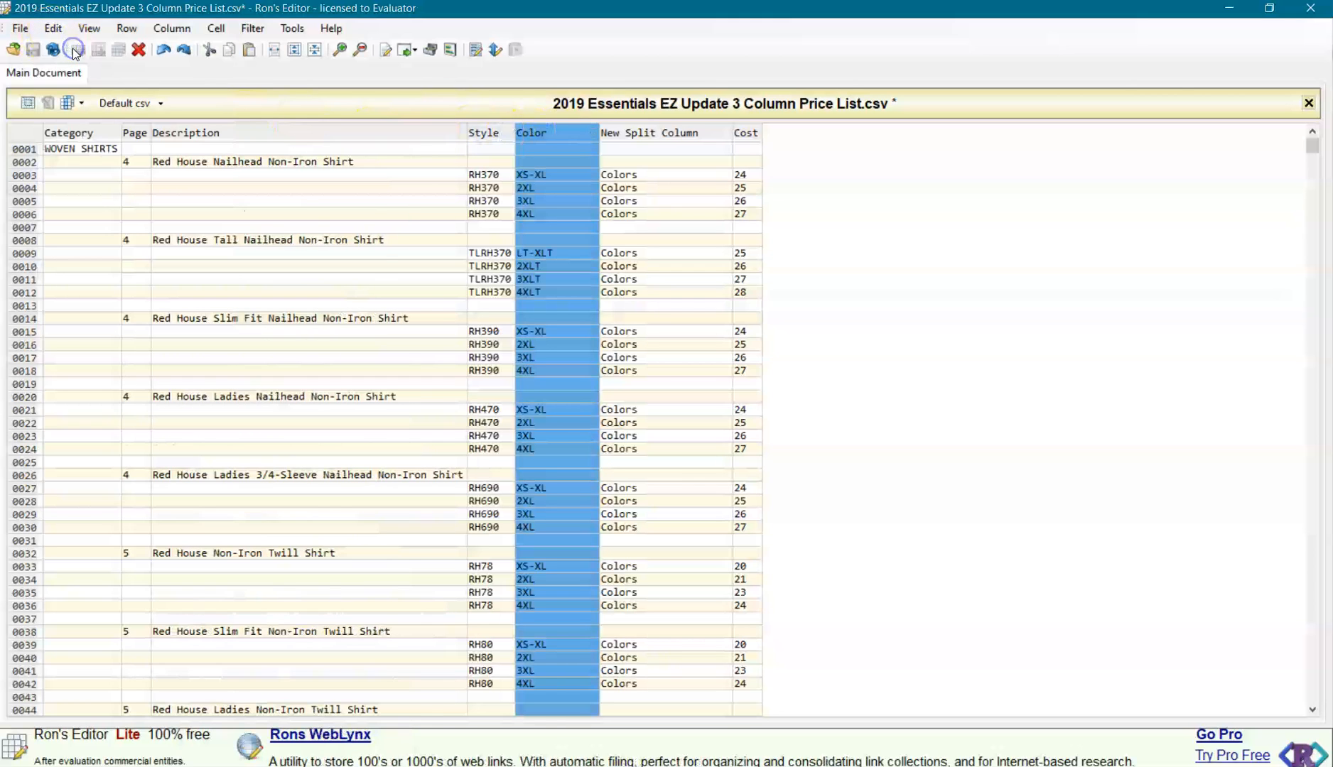
# Rename the Color column, which holds the size entries, as Size.
pyautogui.rightClick(545, 137)
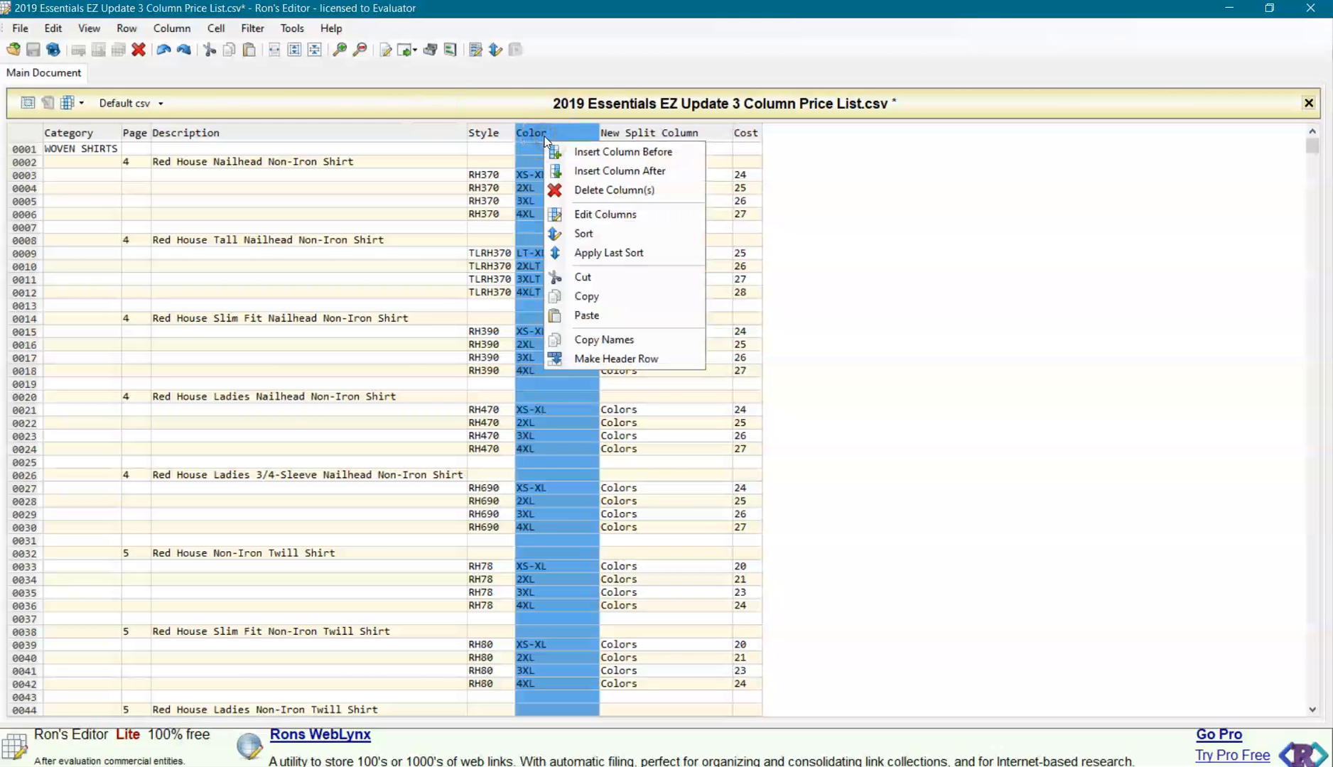
pyautogui.click(599, 214)
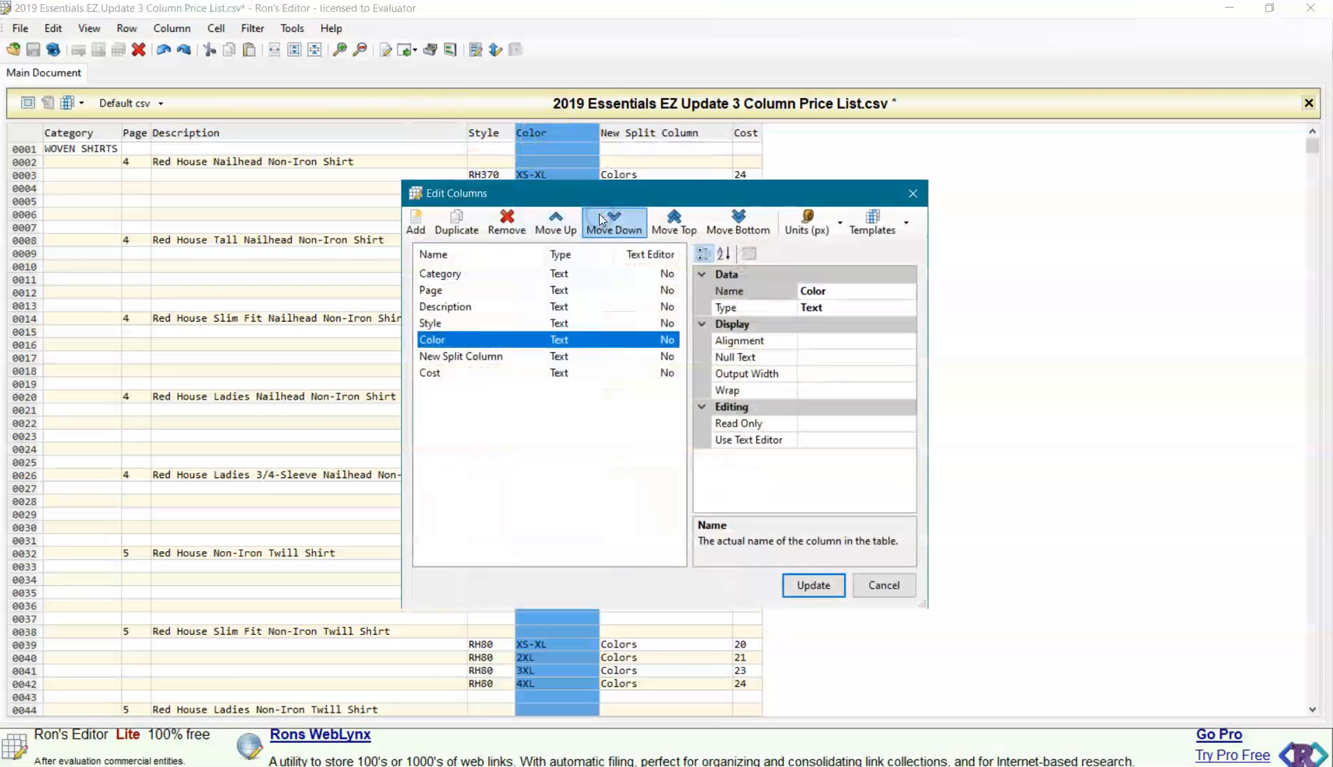
pyautogui.click(842, 292)
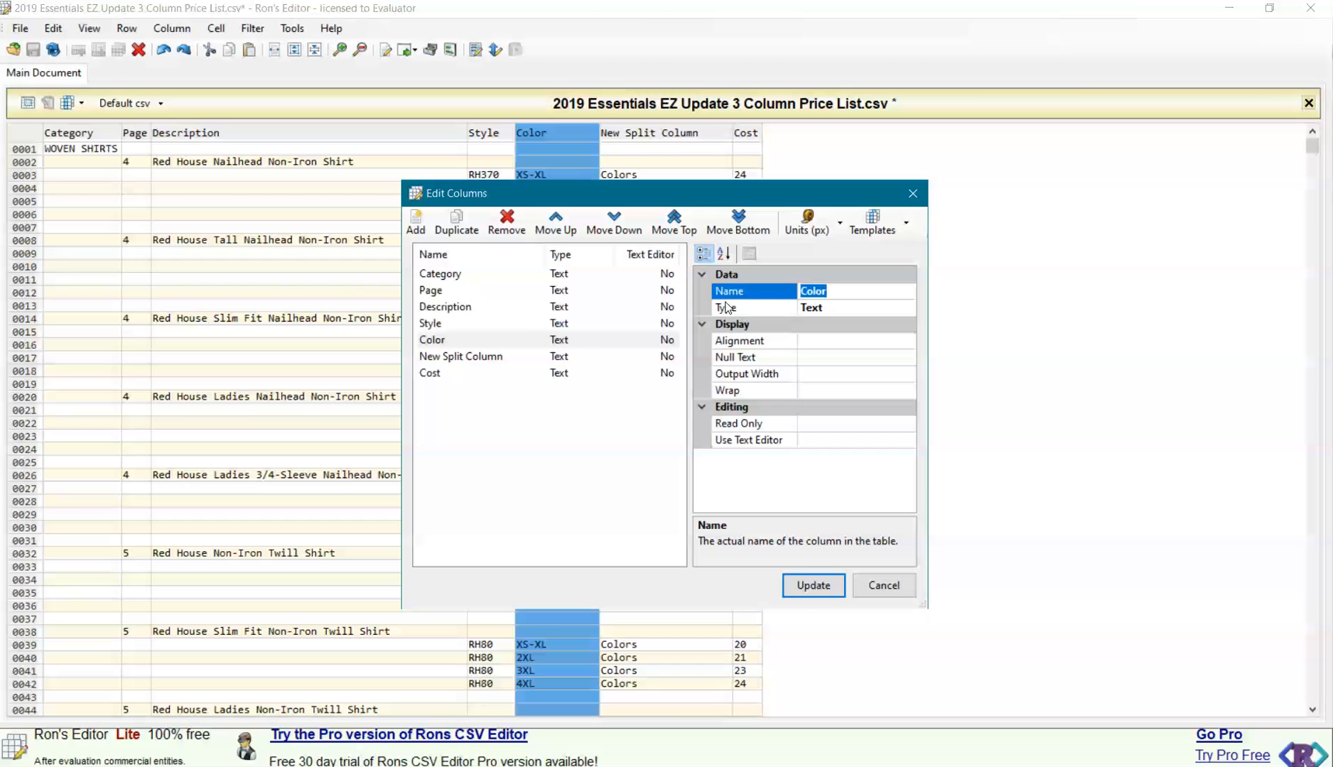
pyautogui.write('Size')
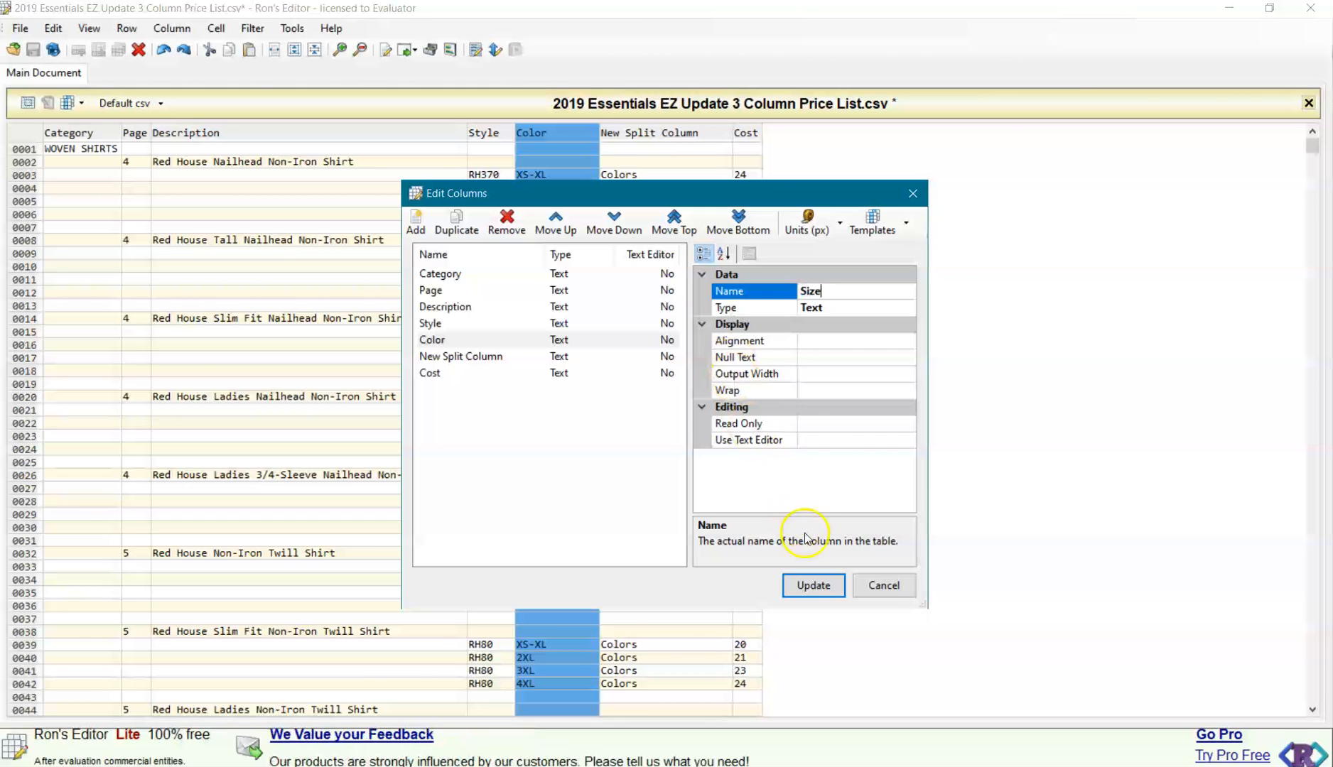
pyautogui.click(814, 585)
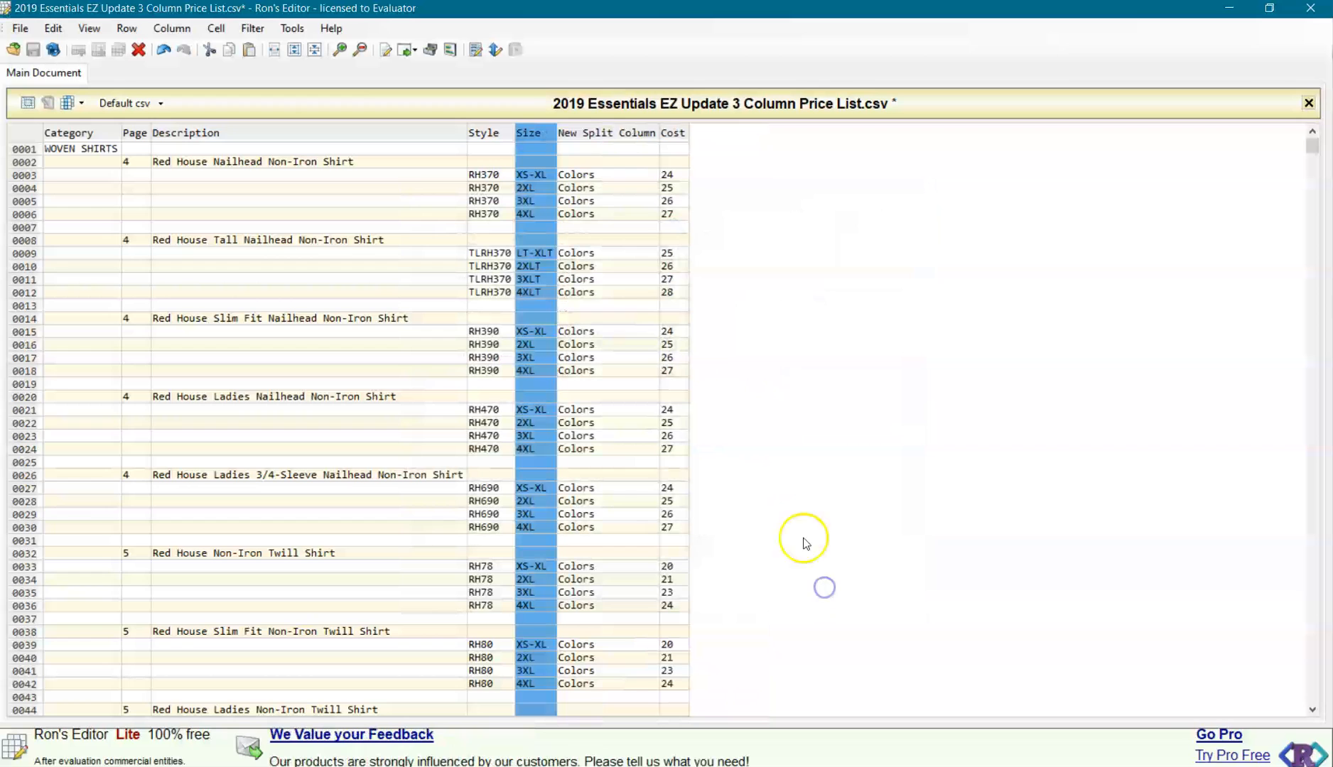
# Rename the New Split Column between Size and Cost as Color.
pyautogui.click(618, 134)
pyautogui.rightClick(617, 134)
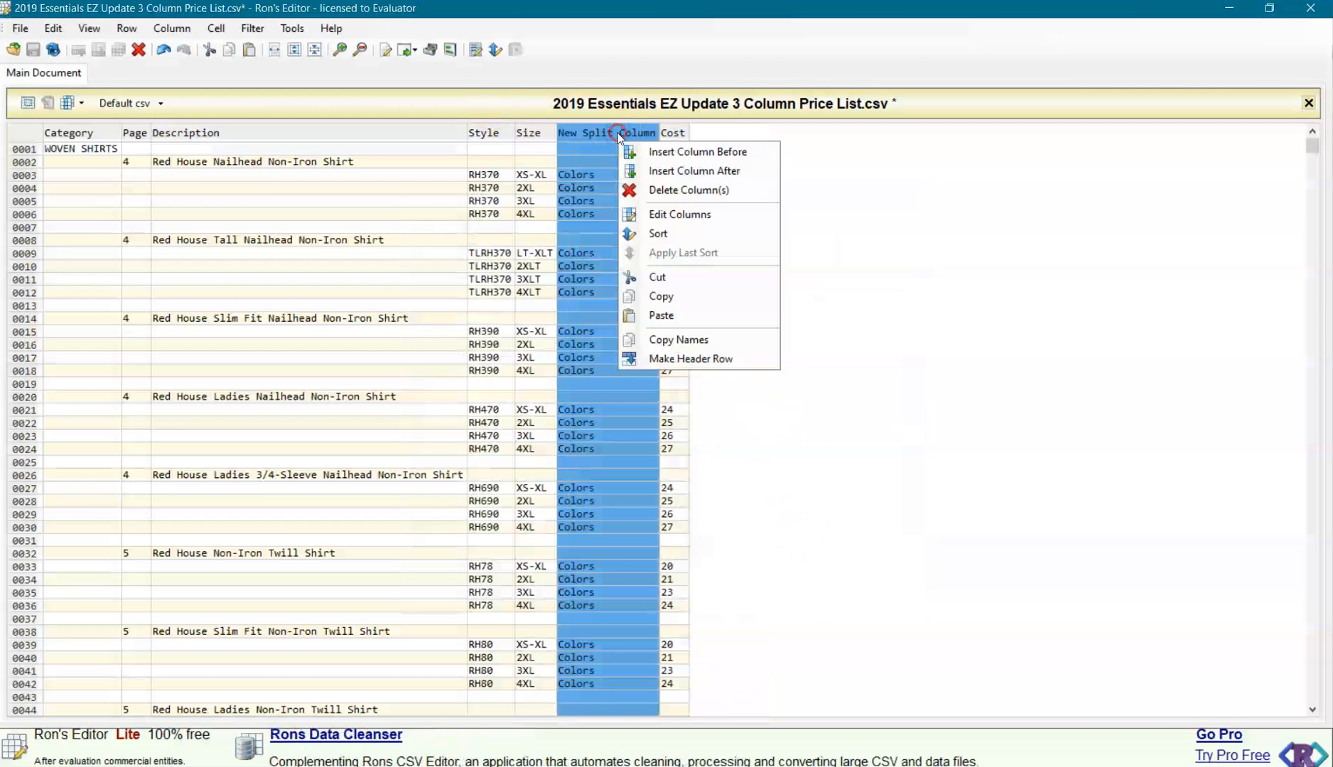
pyautogui.click(660, 252)
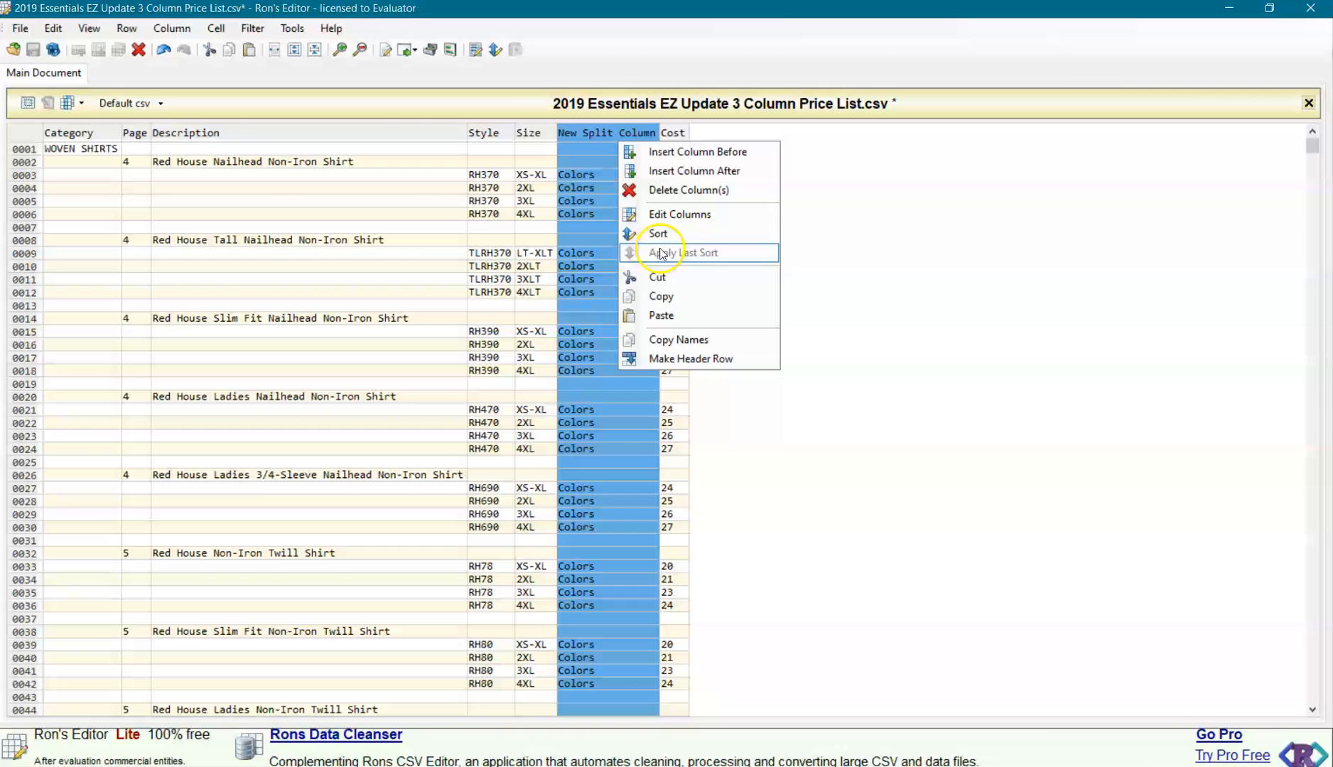
pyautogui.click(675, 214)
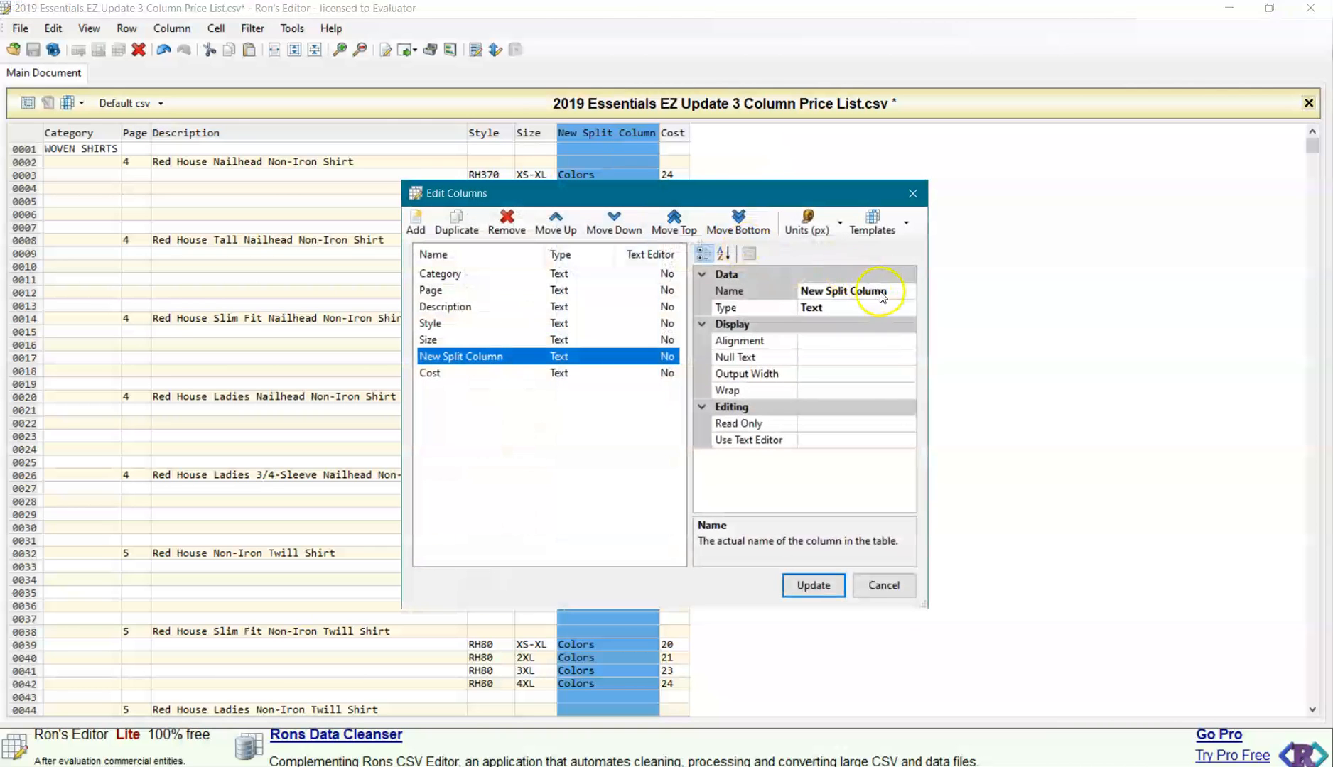
pyautogui.moveTo(890, 290); pyautogui.dragTo(771, 287)
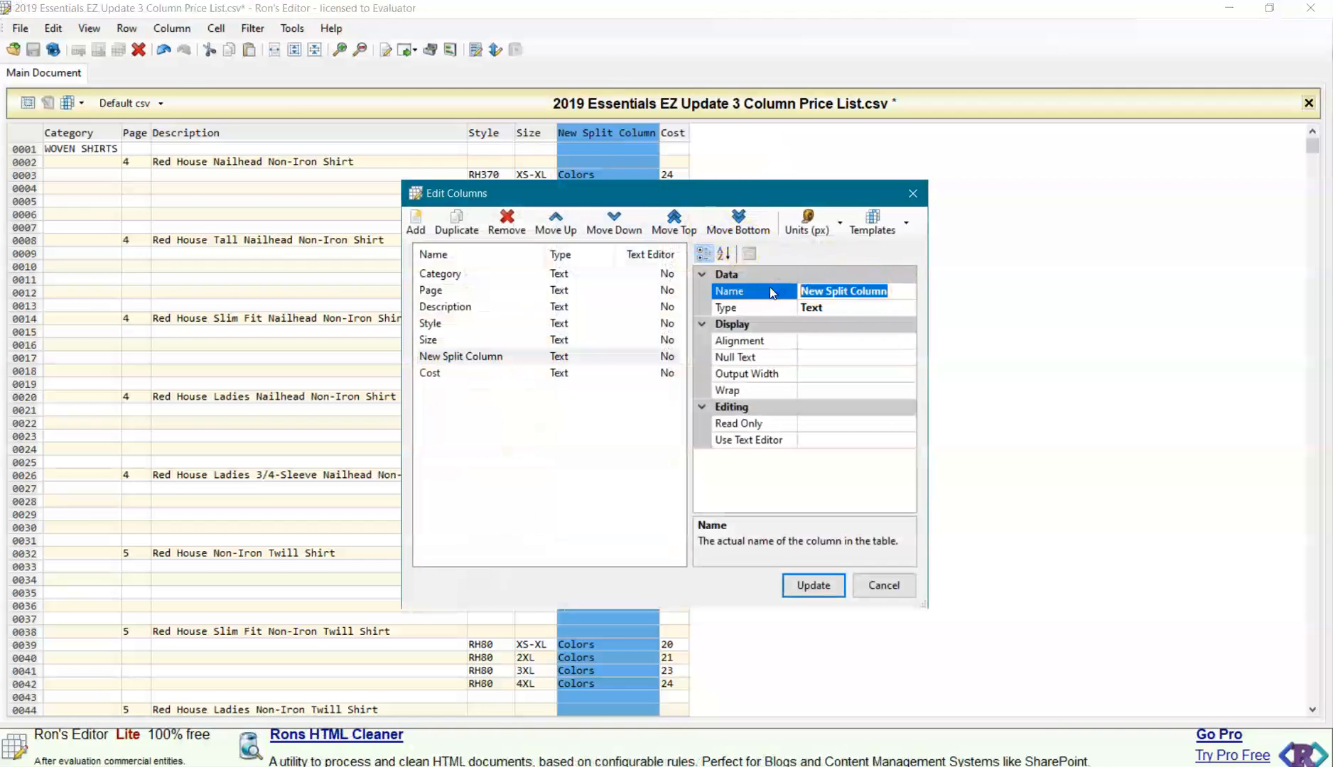
pyautogui.write('Color')
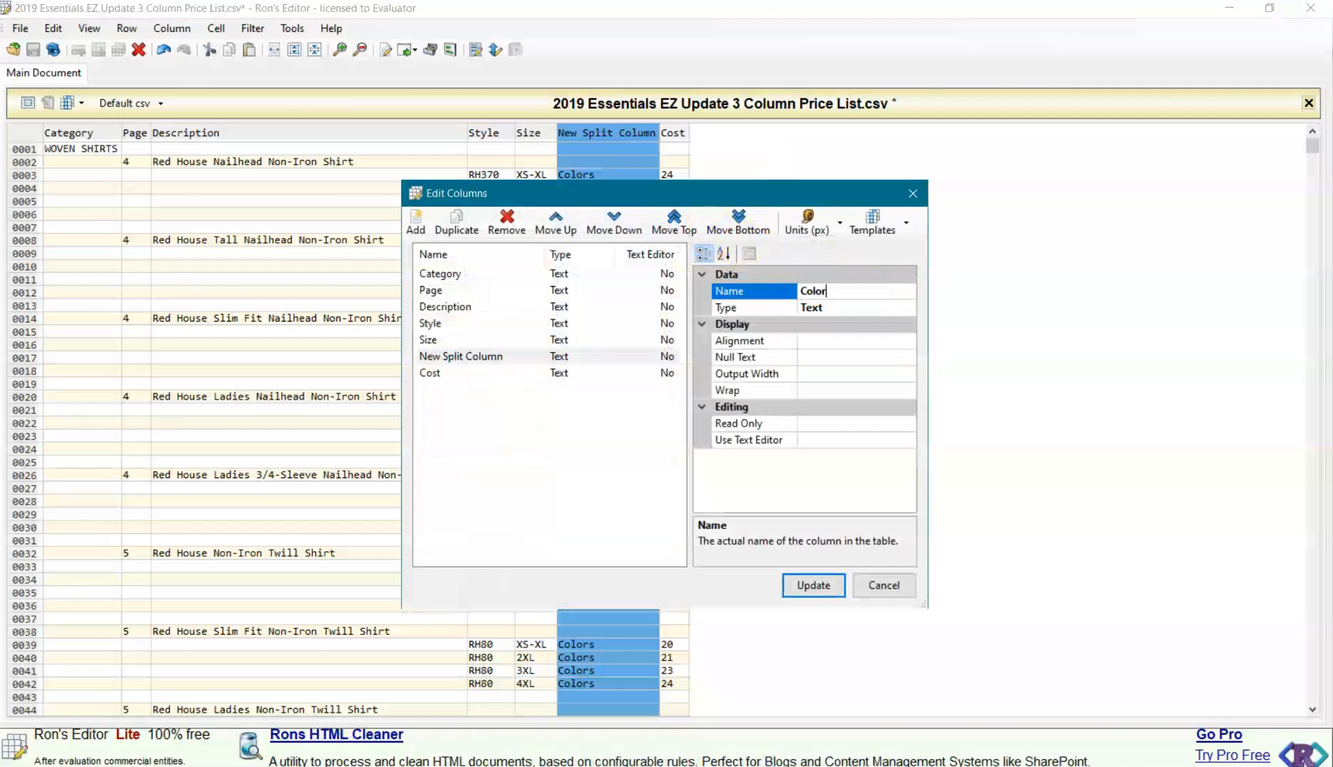
pyautogui.click(823, 587)
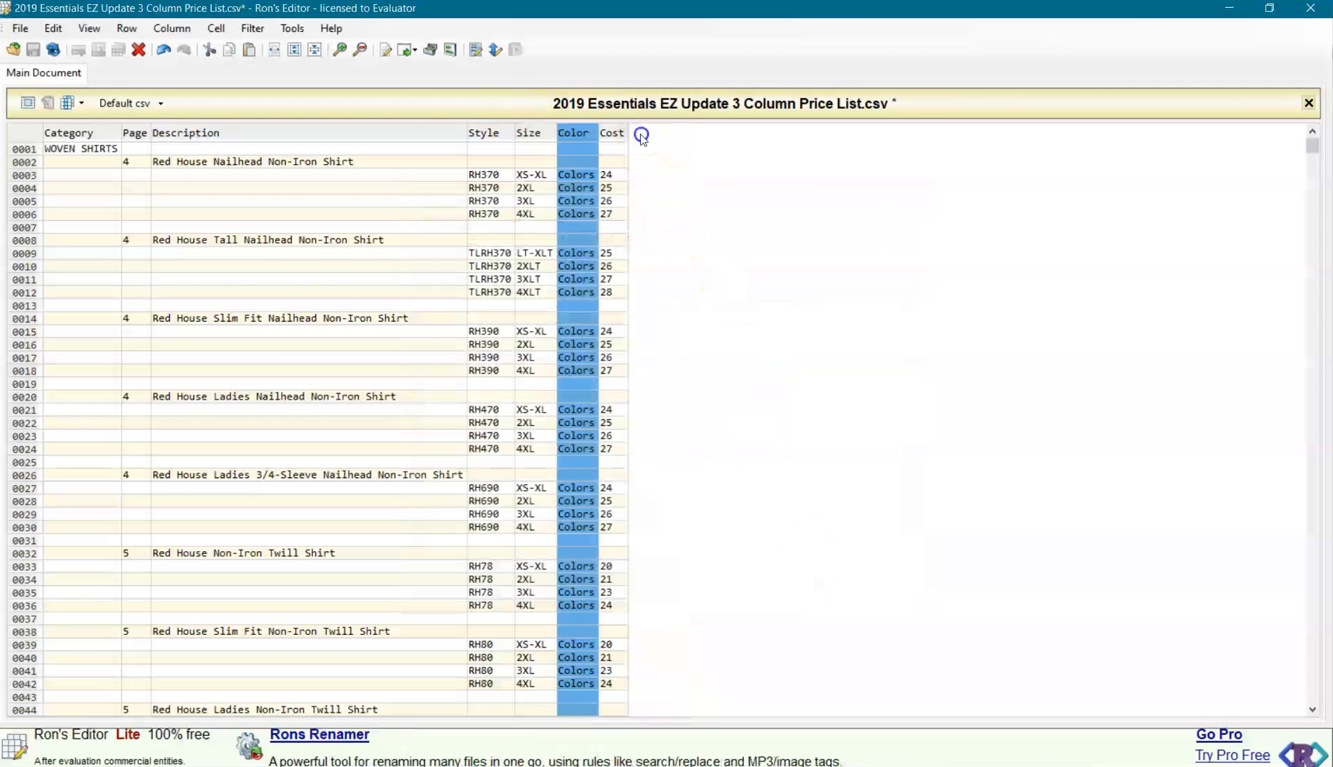
# Insert three new empty columns after the Cost column at the end of the table.
pyautogui.click(615, 133)
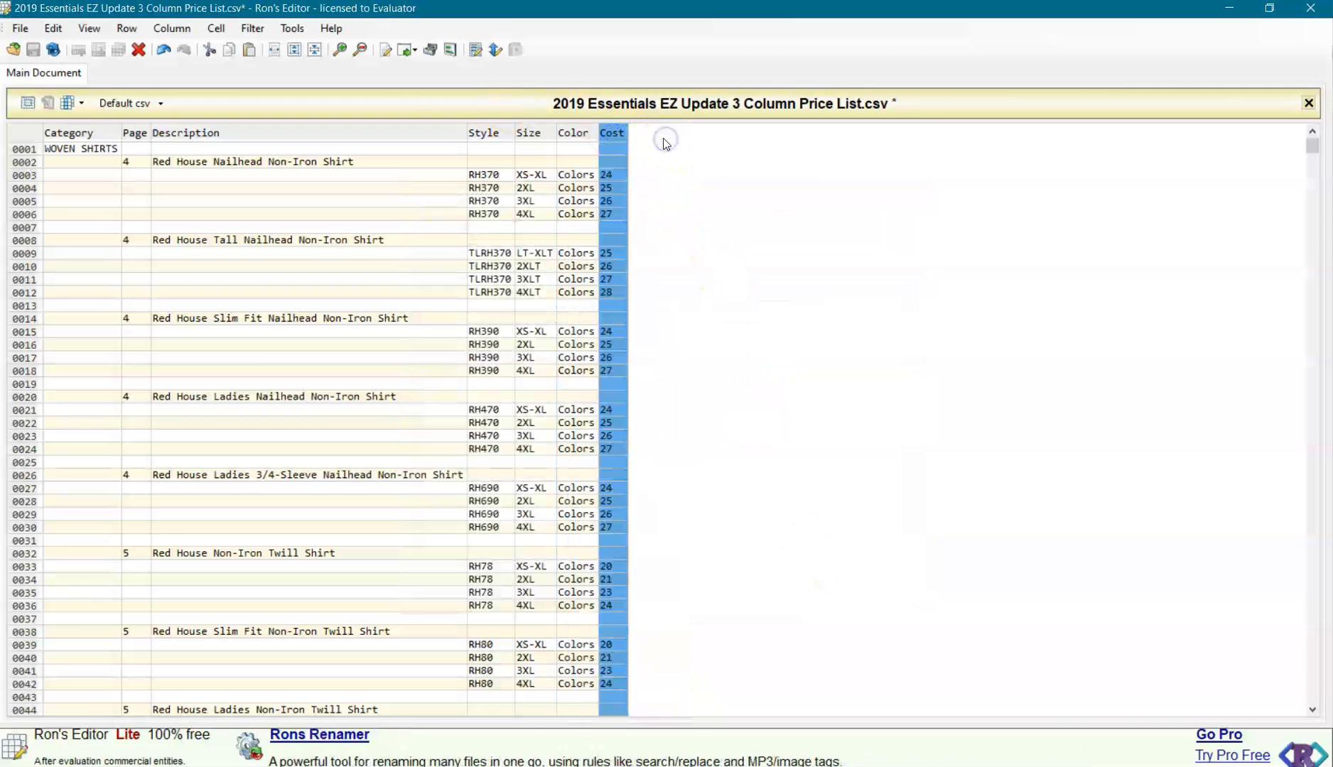
pyautogui.click(174, 28)
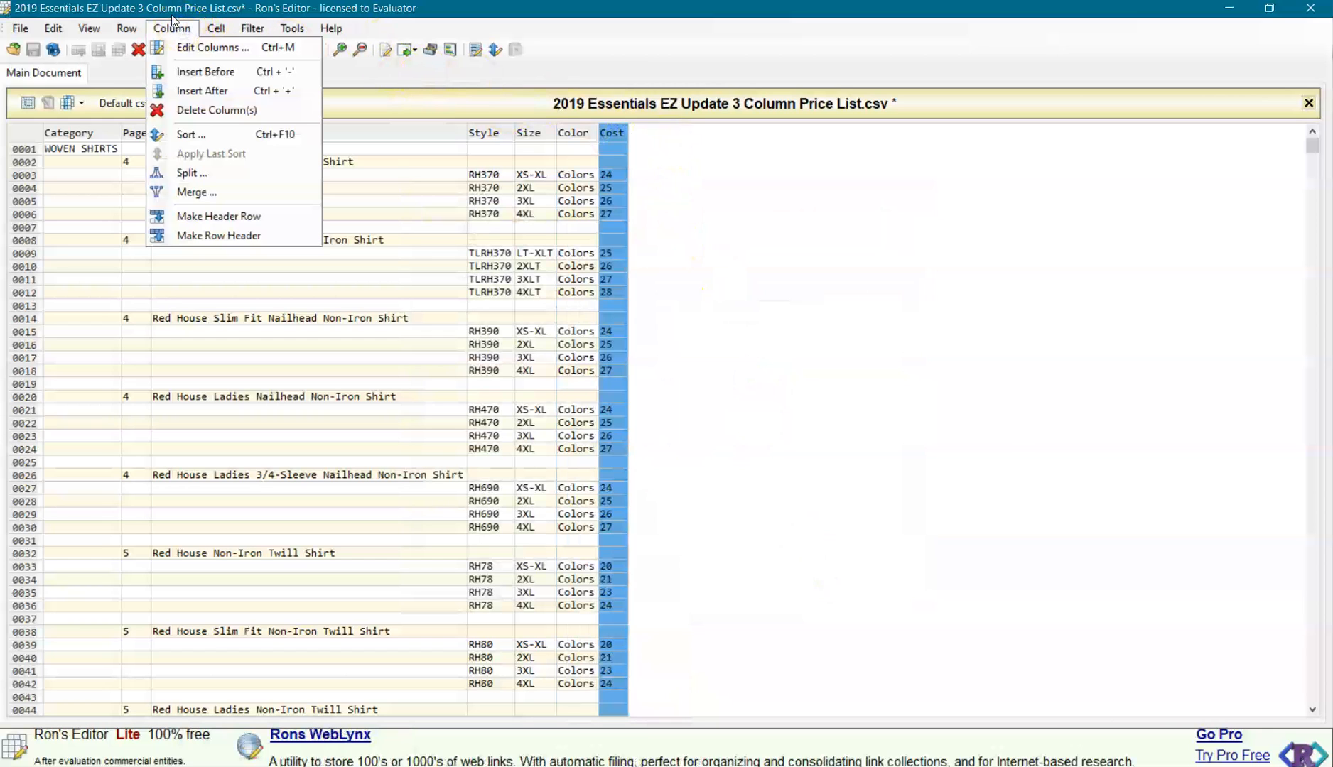
pyautogui.click(194, 91)
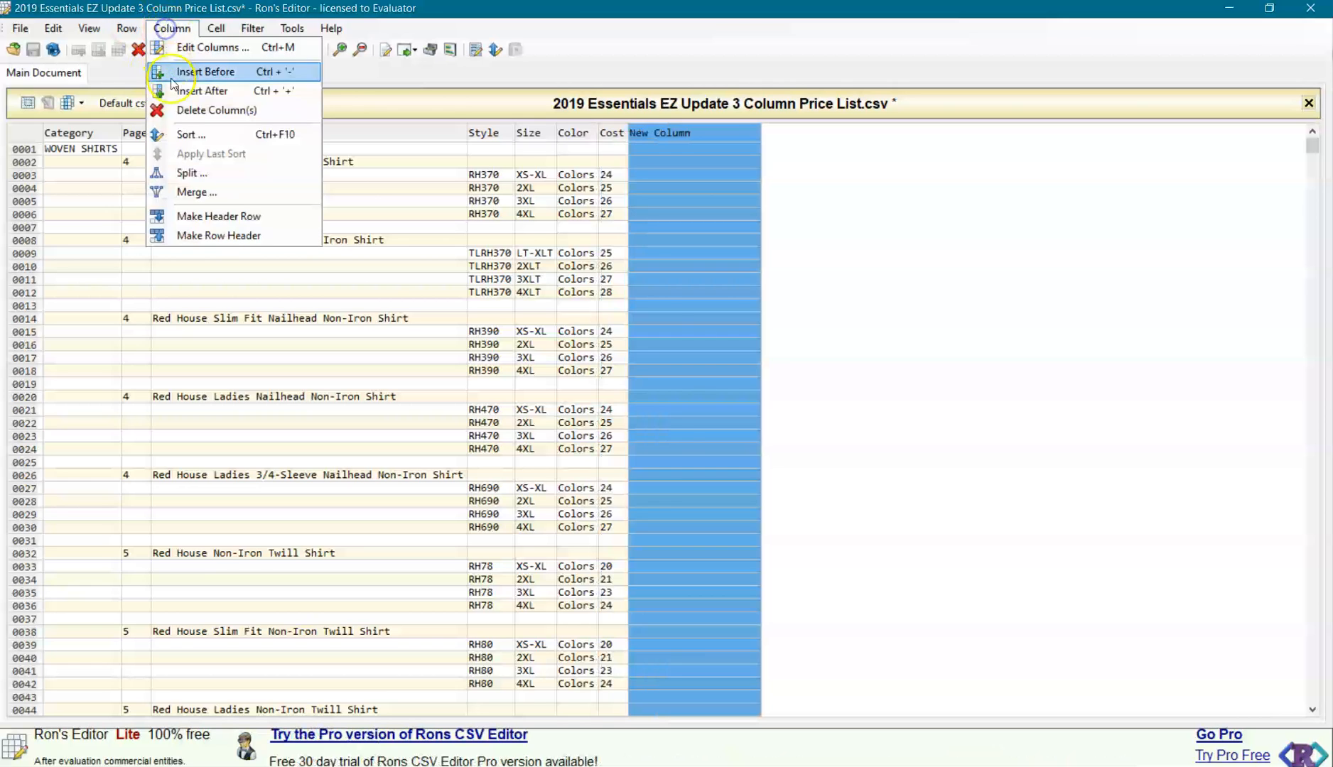
pyautogui.click(204, 90)
pyautogui.click(171, 28)
pyautogui.click(201, 90)
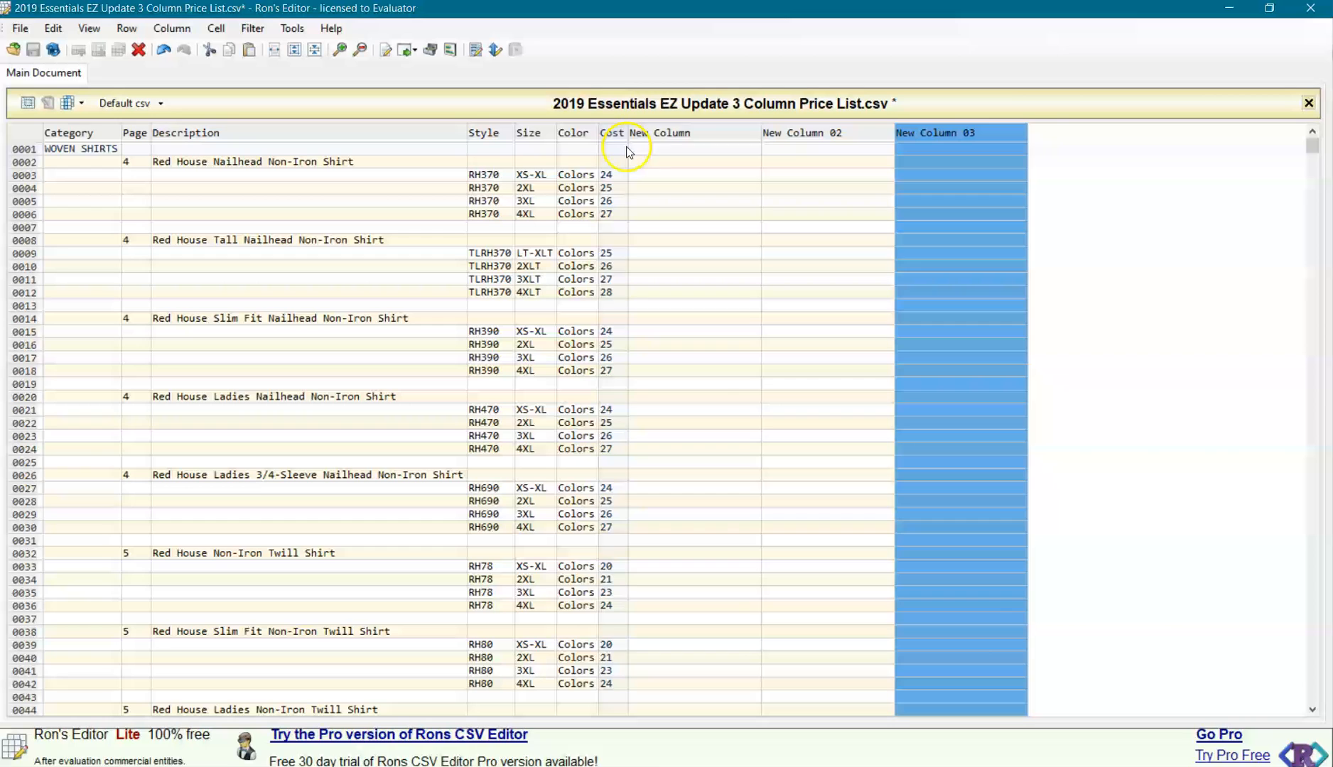
# Rename the first new column, directly after Cost, as Brand.
pyautogui.click(683, 134)
pyautogui.rightClick(682, 134)
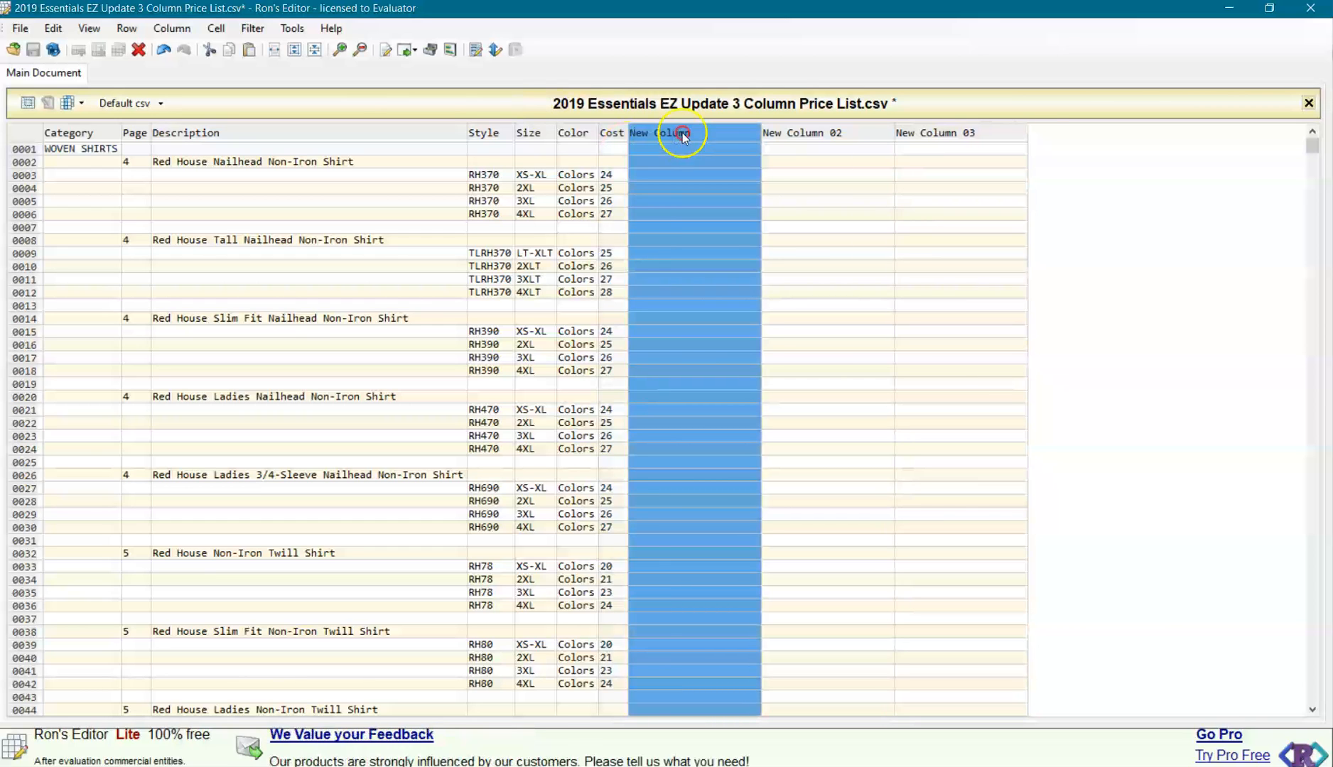
pyautogui.click(720, 215)
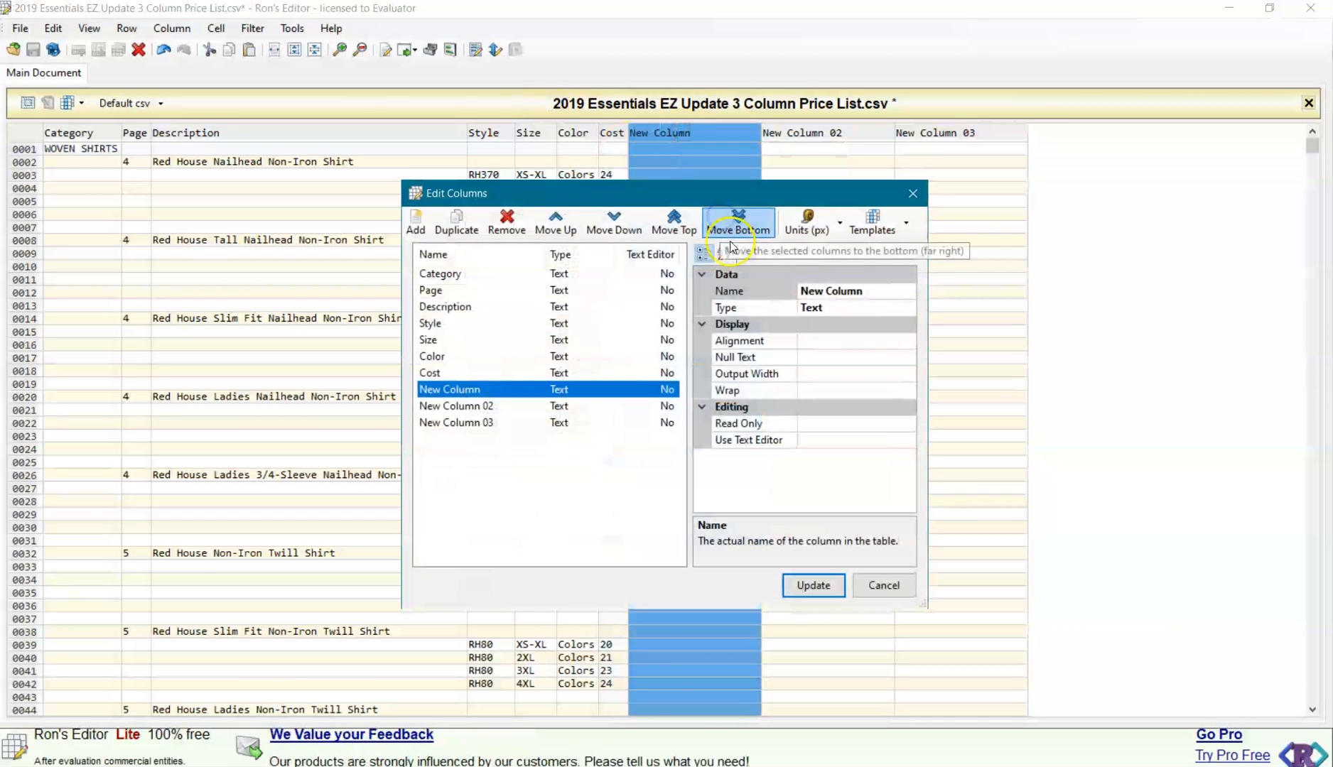
pyautogui.click(863, 292)
pyautogui.click(865, 292)
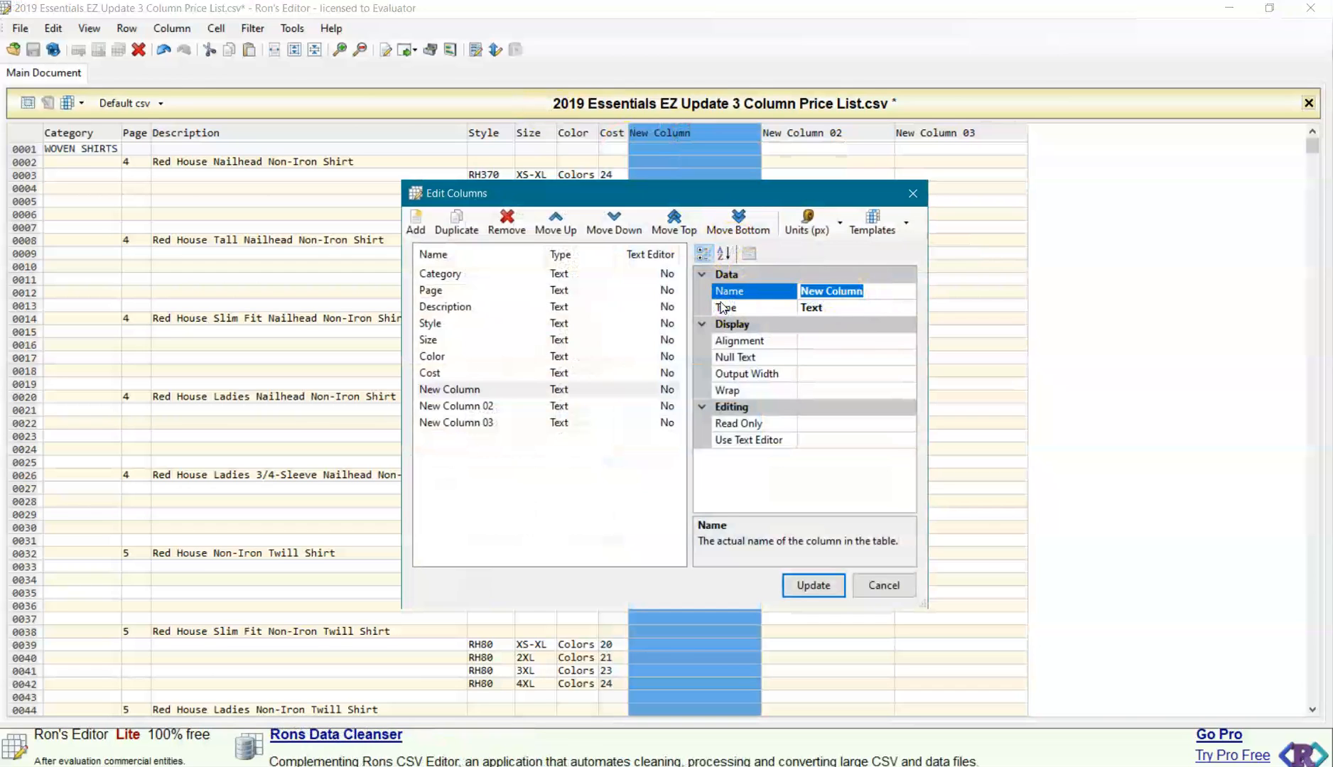
pyautogui.write('B')
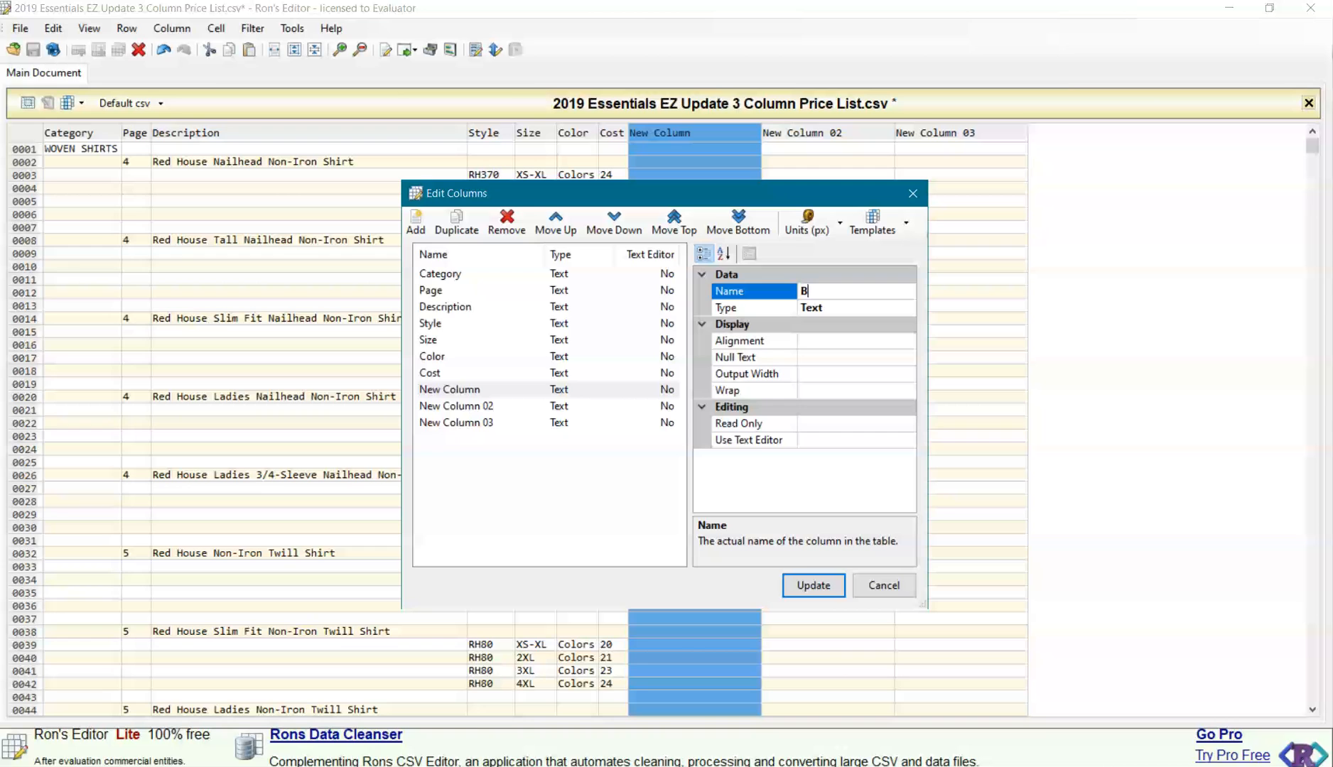
pyautogui.write('rand')
pyautogui.click(812, 592)
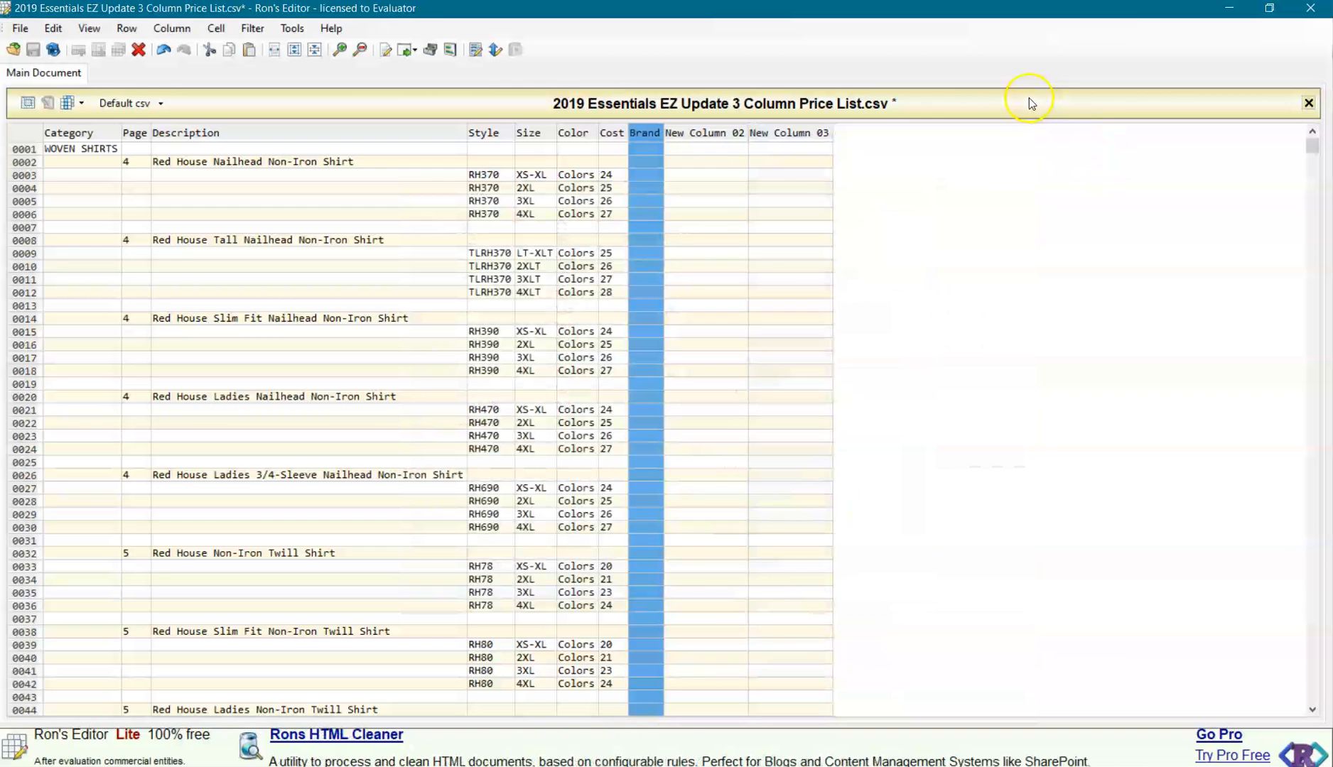
# Rename New Column 02, directly after Brand, as Vendor.
pyautogui.click(724, 135)
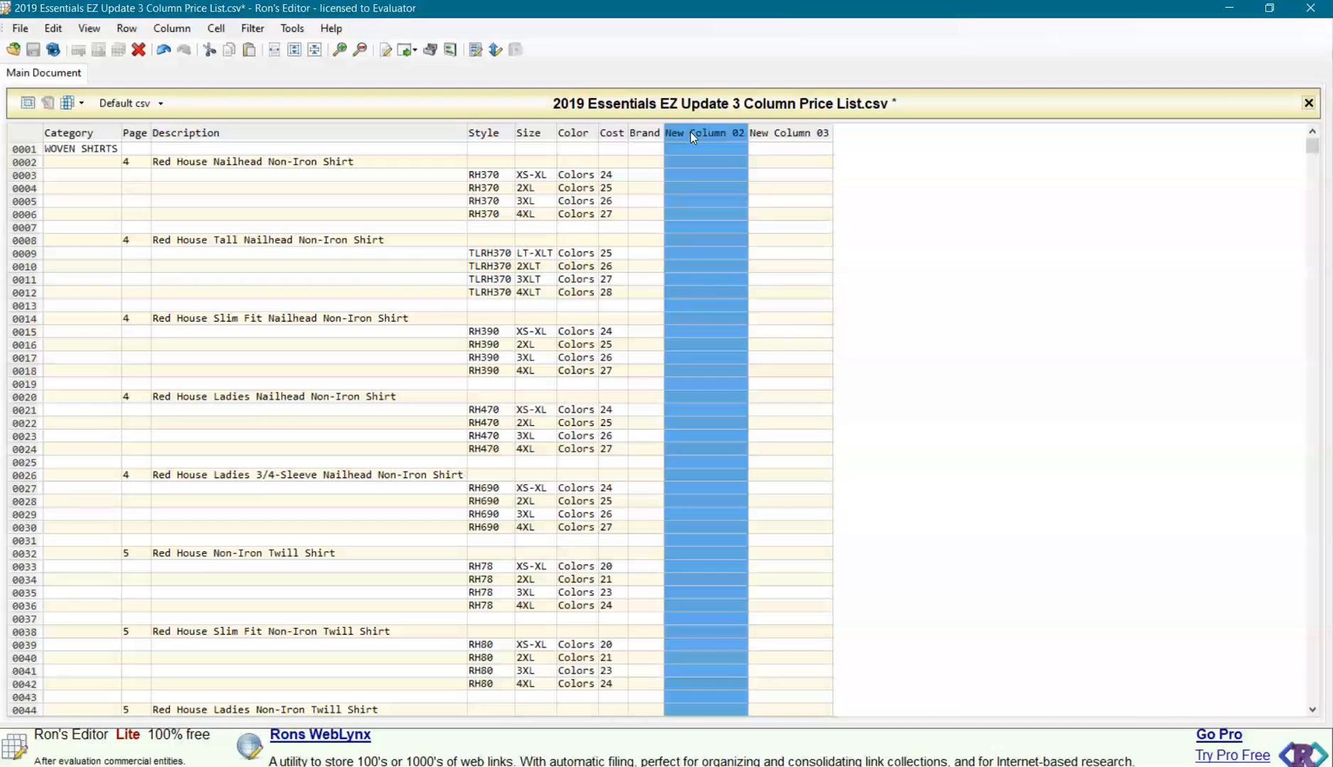
pyautogui.rightClick(691, 133)
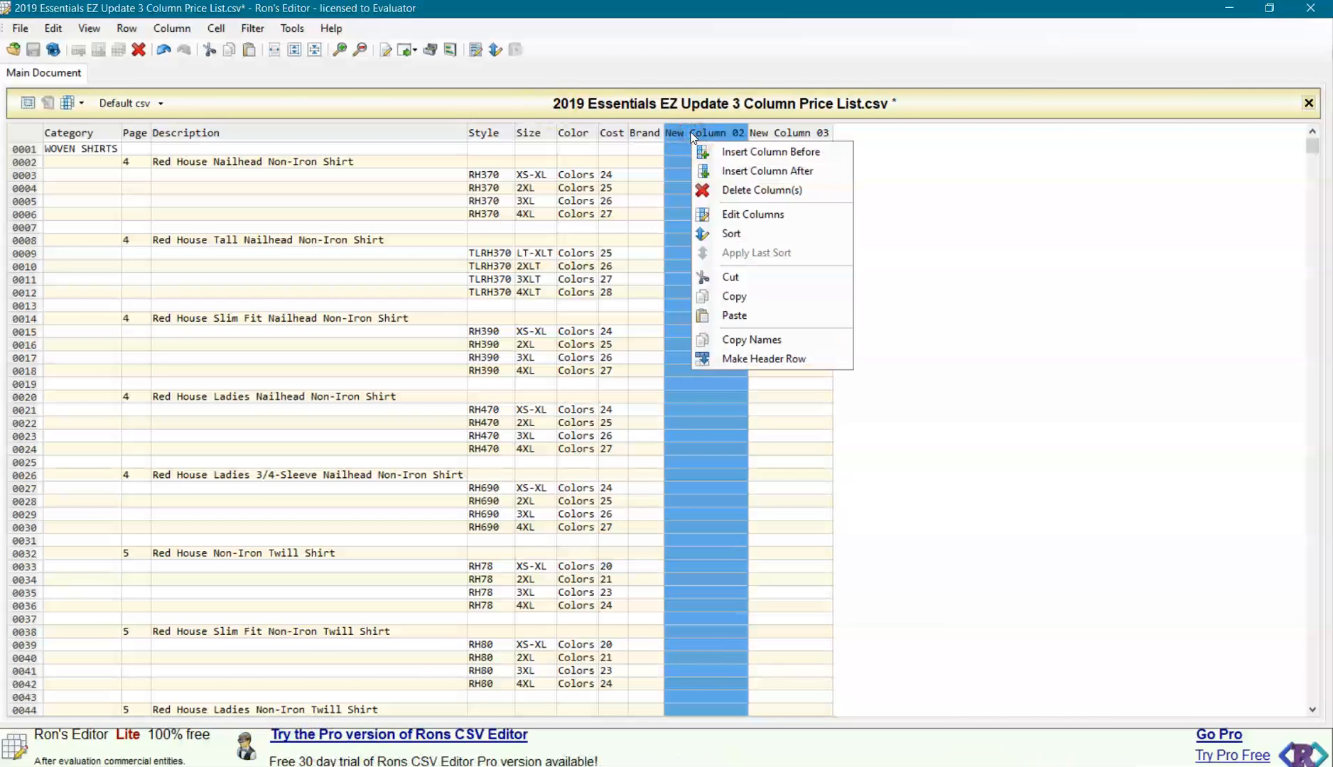
pyautogui.click(754, 216)
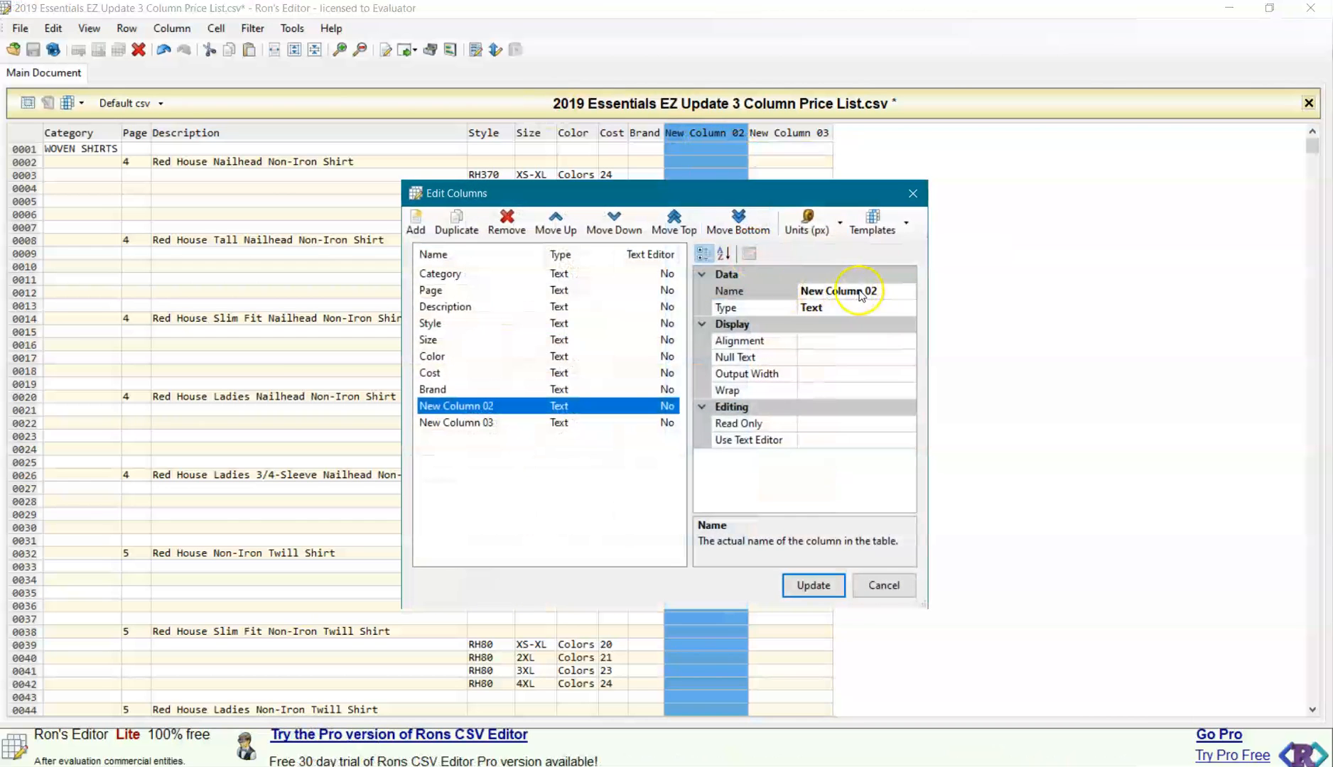
pyautogui.click(880, 291)
pyautogui.hotkey('ctrl', 'a')
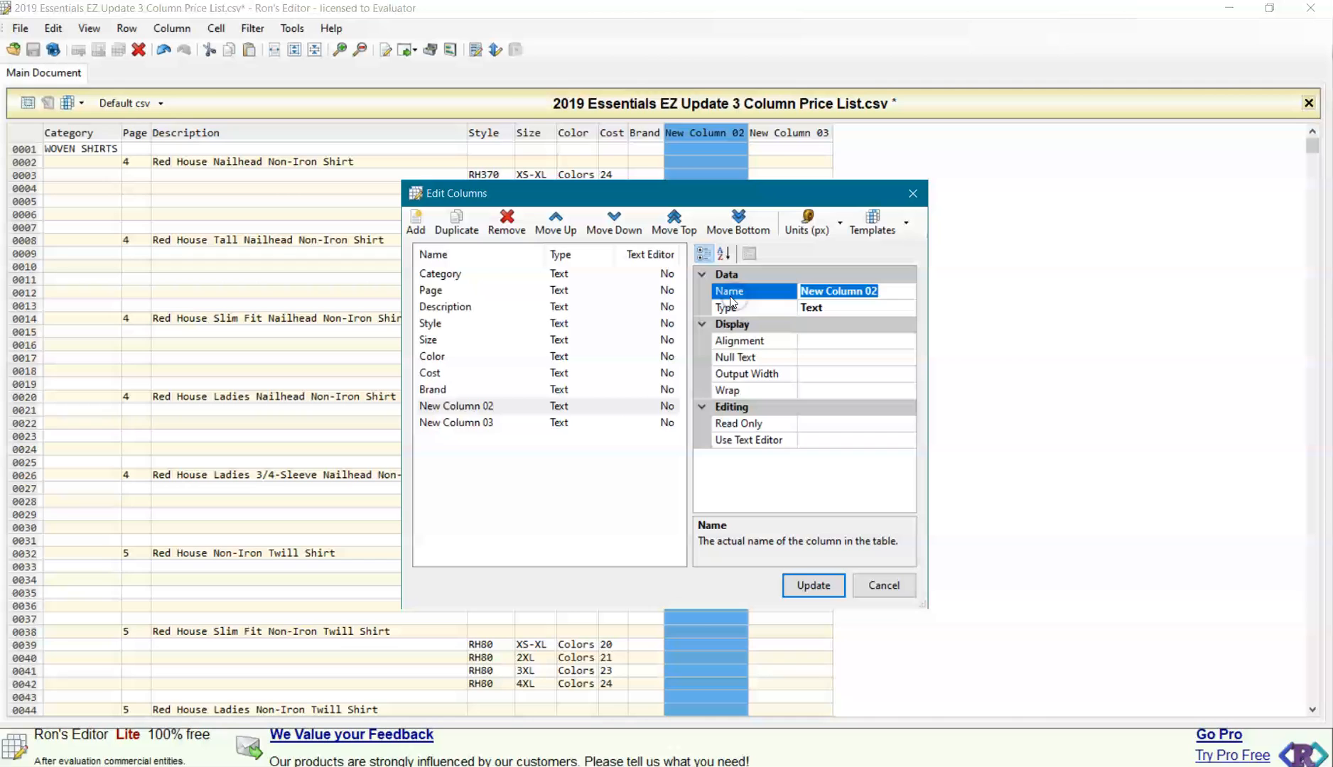
pyautogui.write('Vendor')
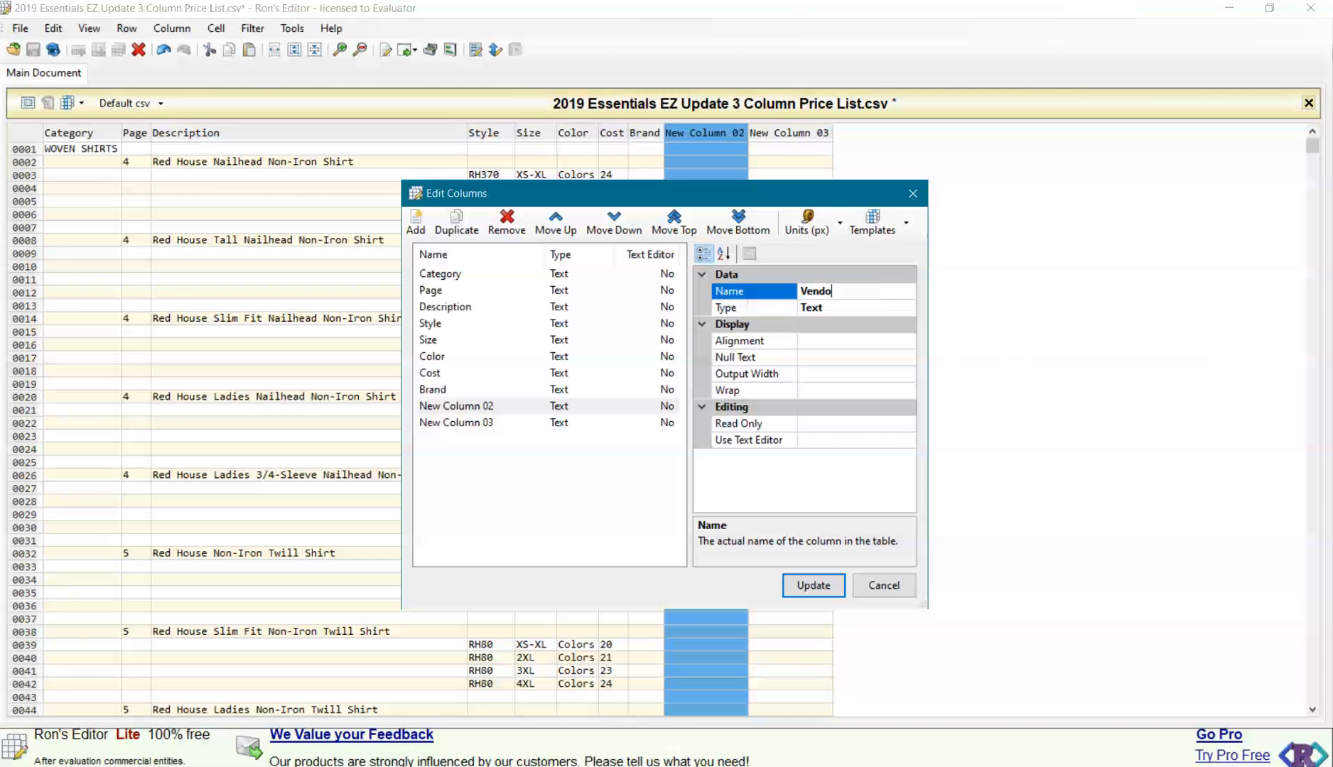
pyautogui.click(760, 295)
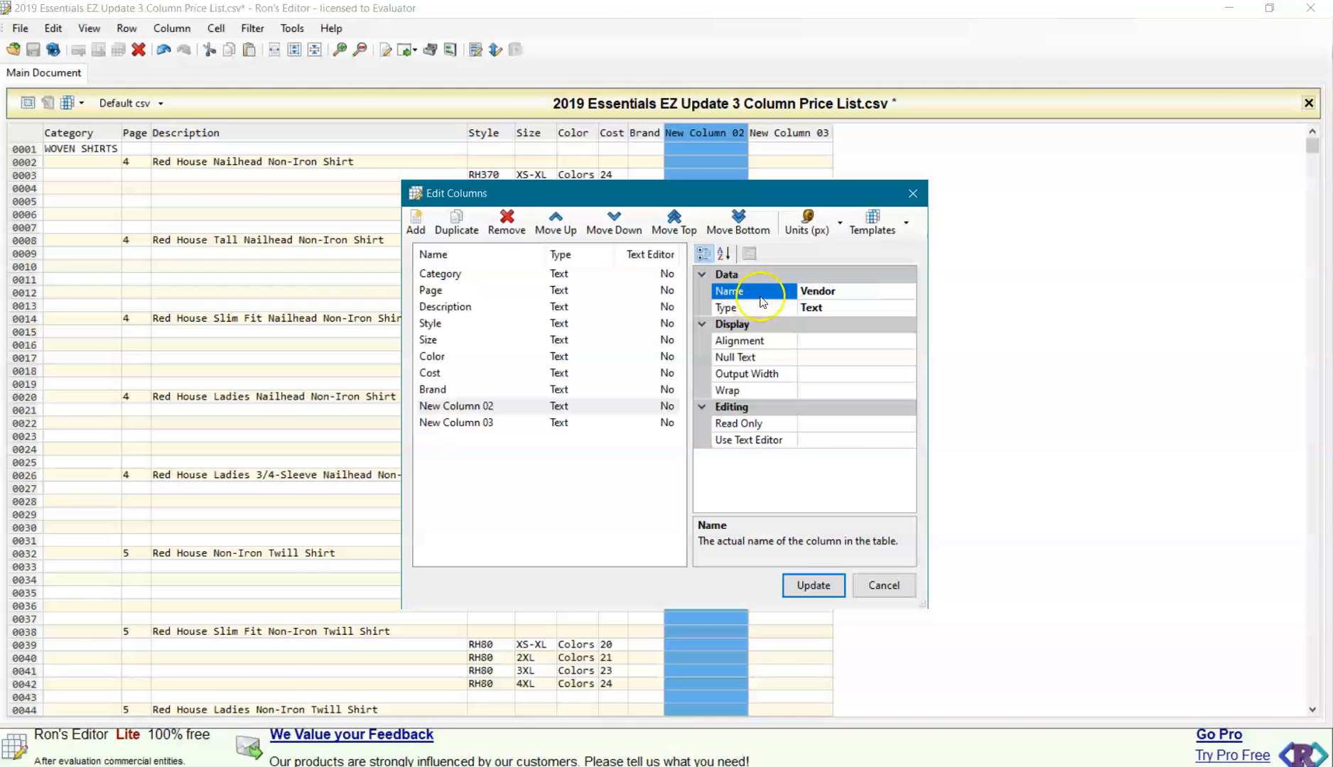
pyautogui.click(810, 585)
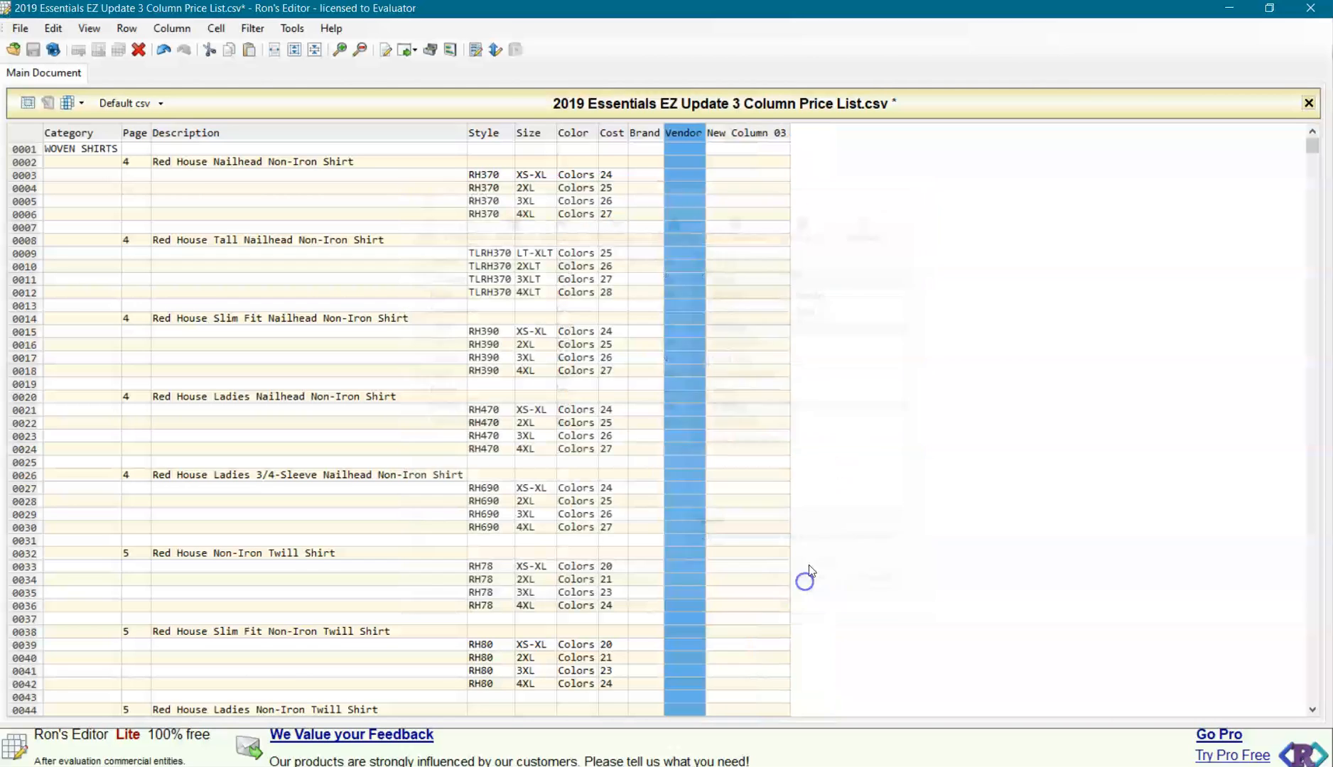
# Rename New Column 03, the last column of the table, as Year.
pyautogui.click(764, 135)
pyautogui.rightClick(764, 137)
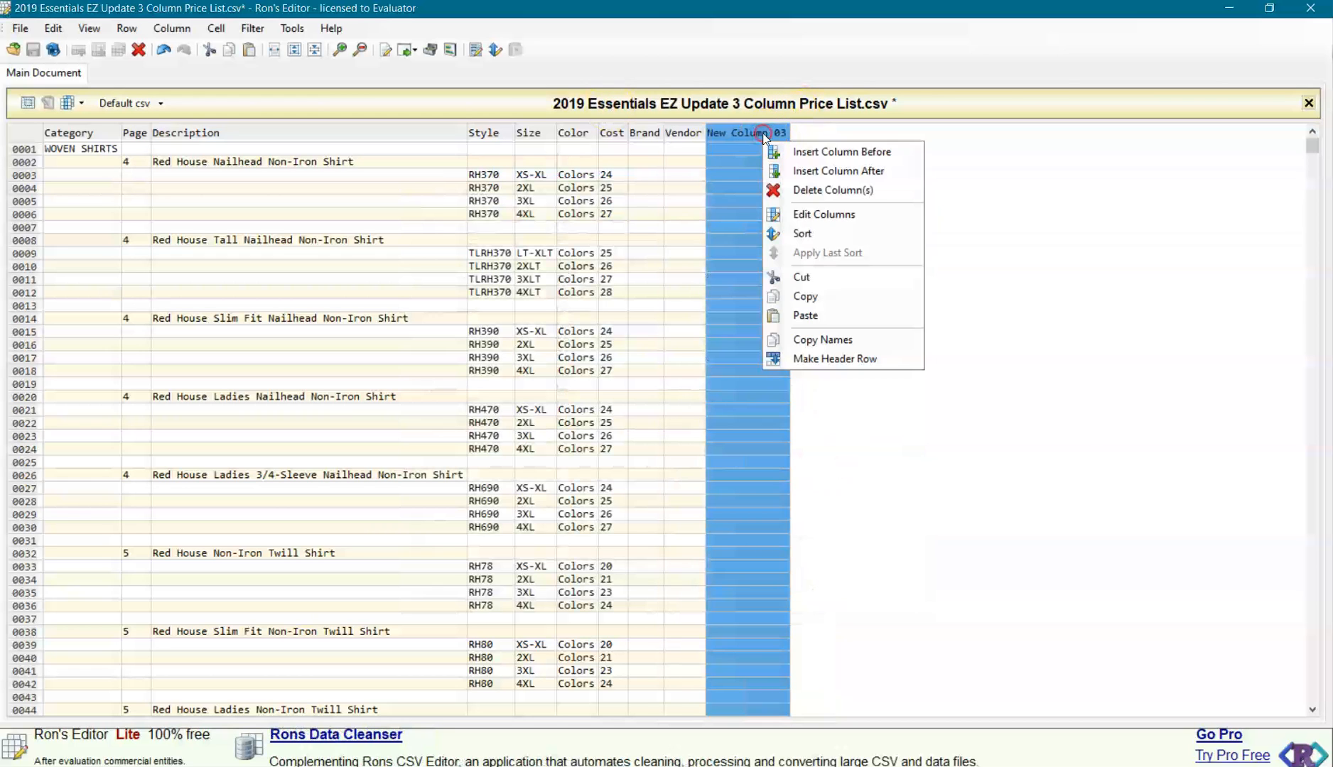
pyautogui.click(795, 215)
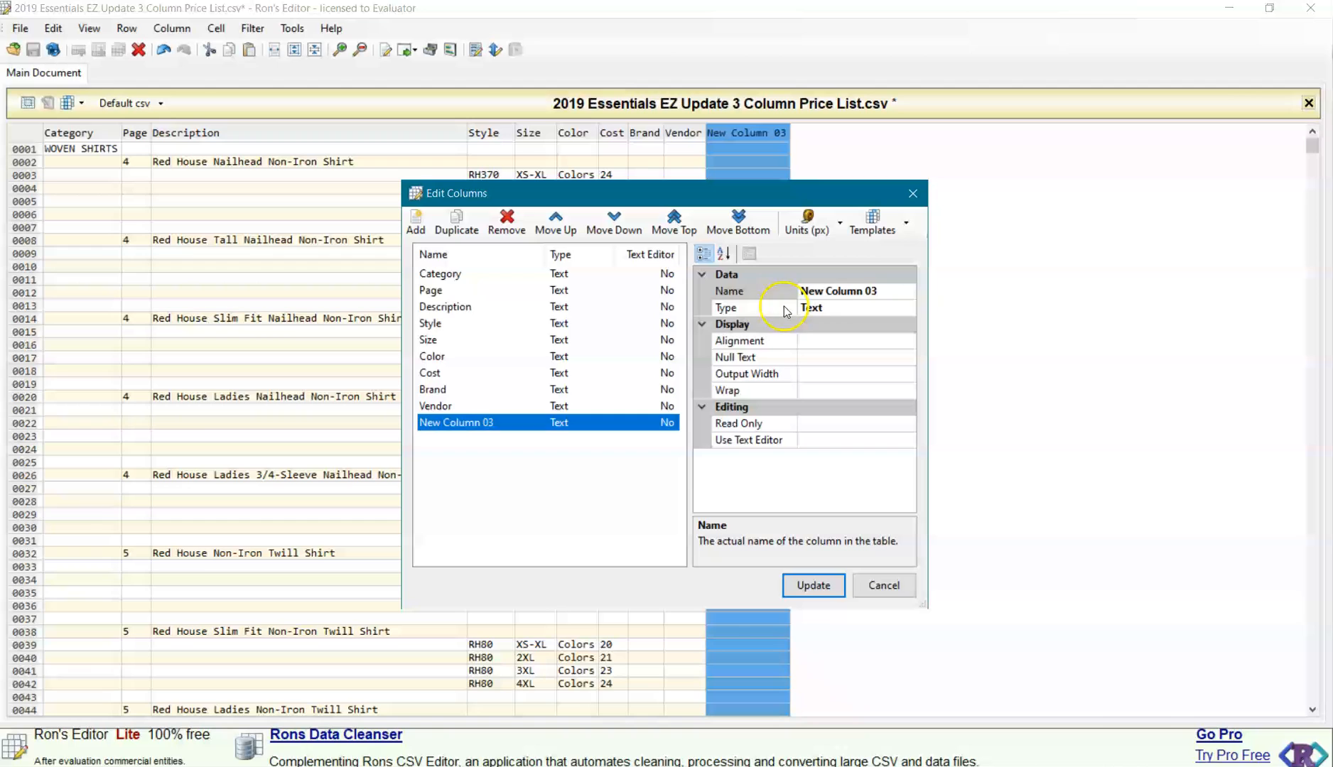
pyautogui.click(880, 293)
pyautogui.hotkey('ctrl', 'a')
pyautogui.write('Ye')
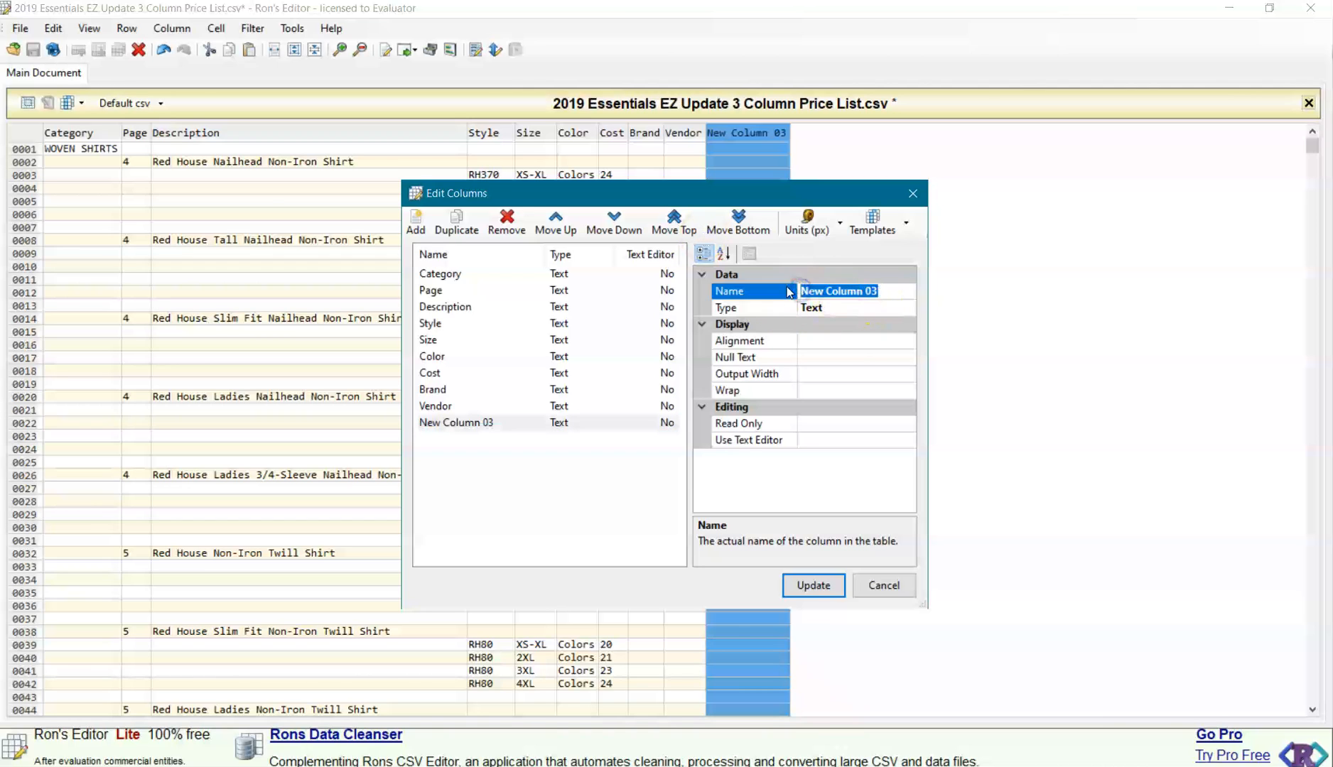
pyautogui.write('ar')
pyautogui.click(789, 292)
pyautogui.click(816, 589)
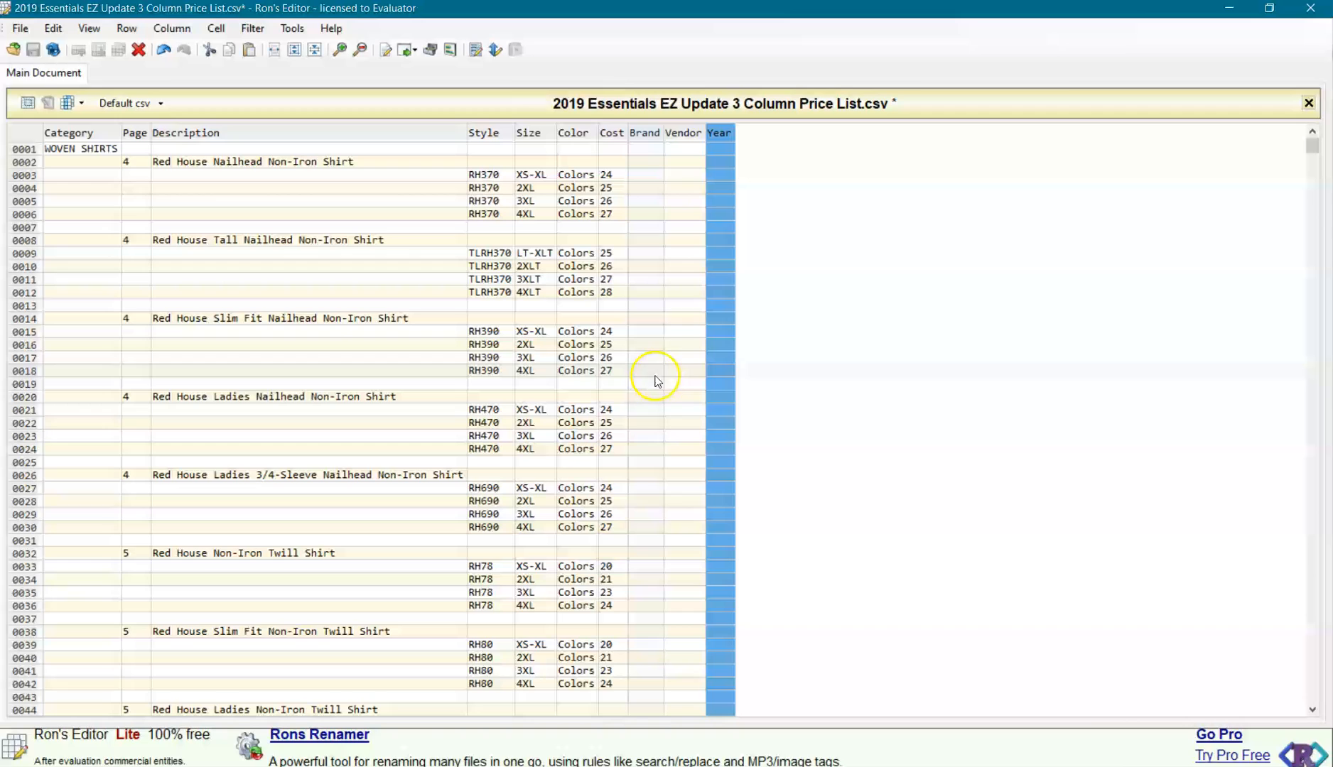
pyautogui.click(765, 417)
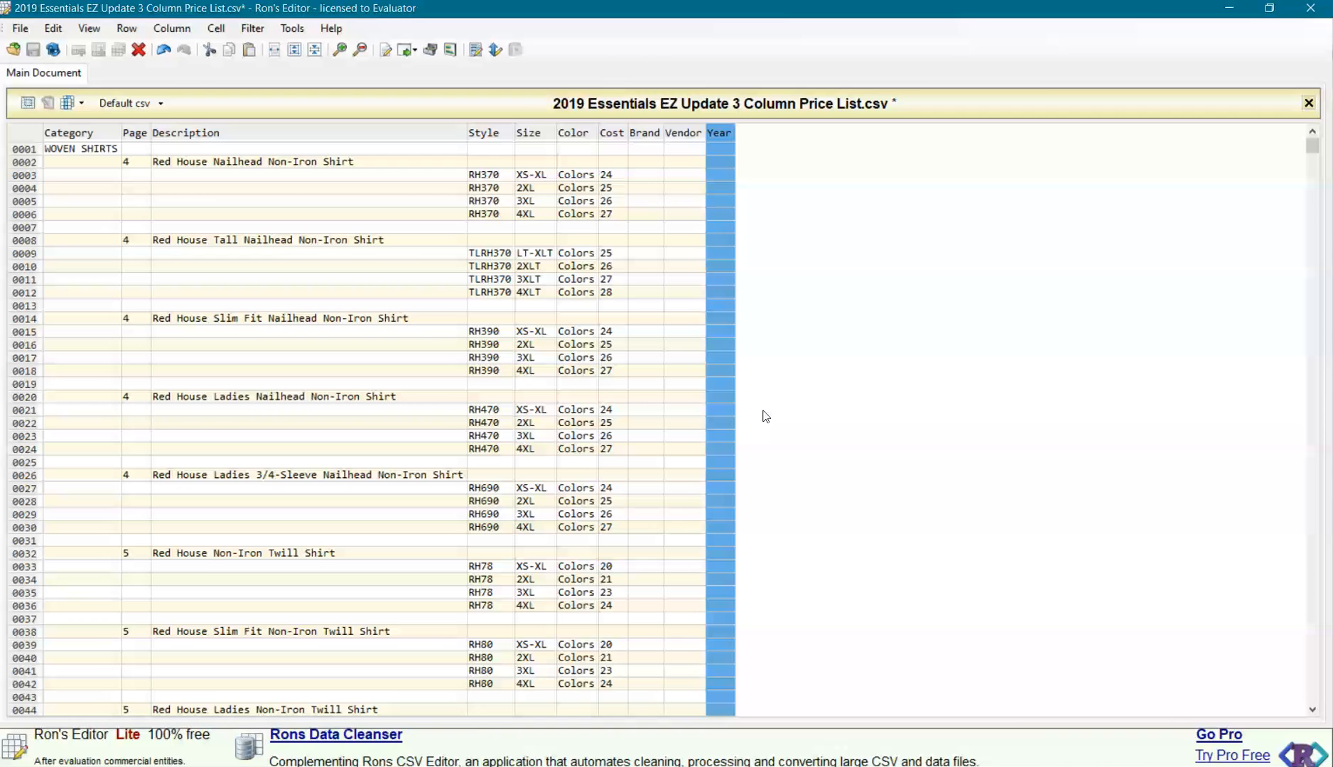
pyautogui.click(770, 404)
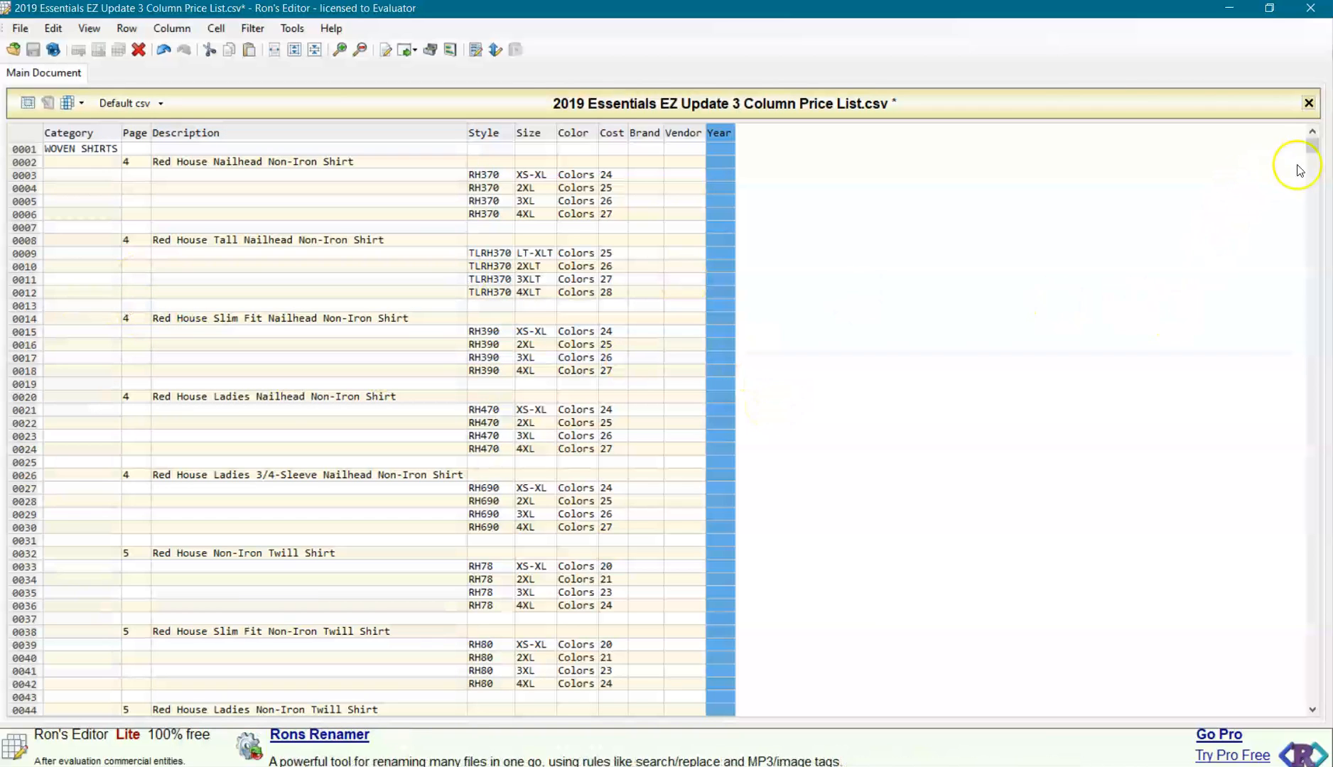
pyautogui.moveTo(1312, 145); pyautogui.dragTo(1312, 702)
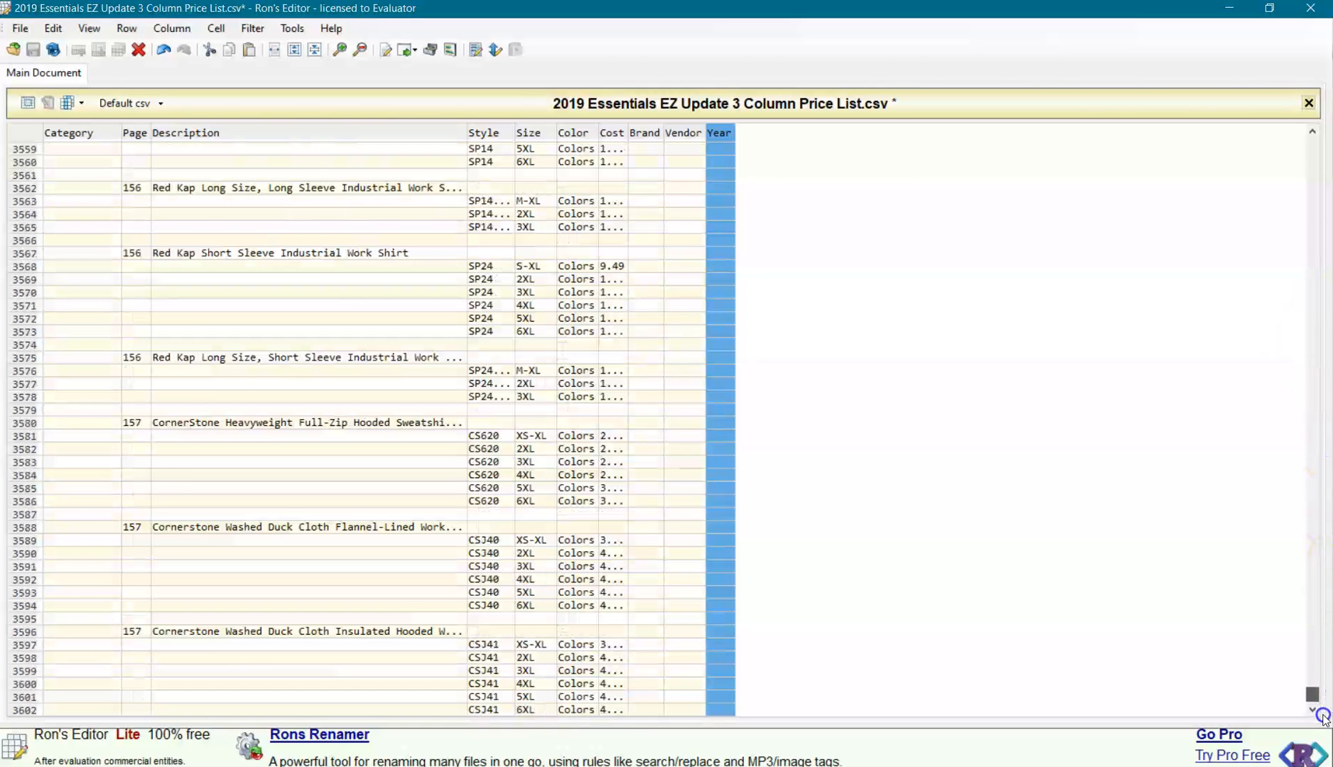
pyautogui.moveTo(1313, 694); pyautogui.dragTo(1187, 134)
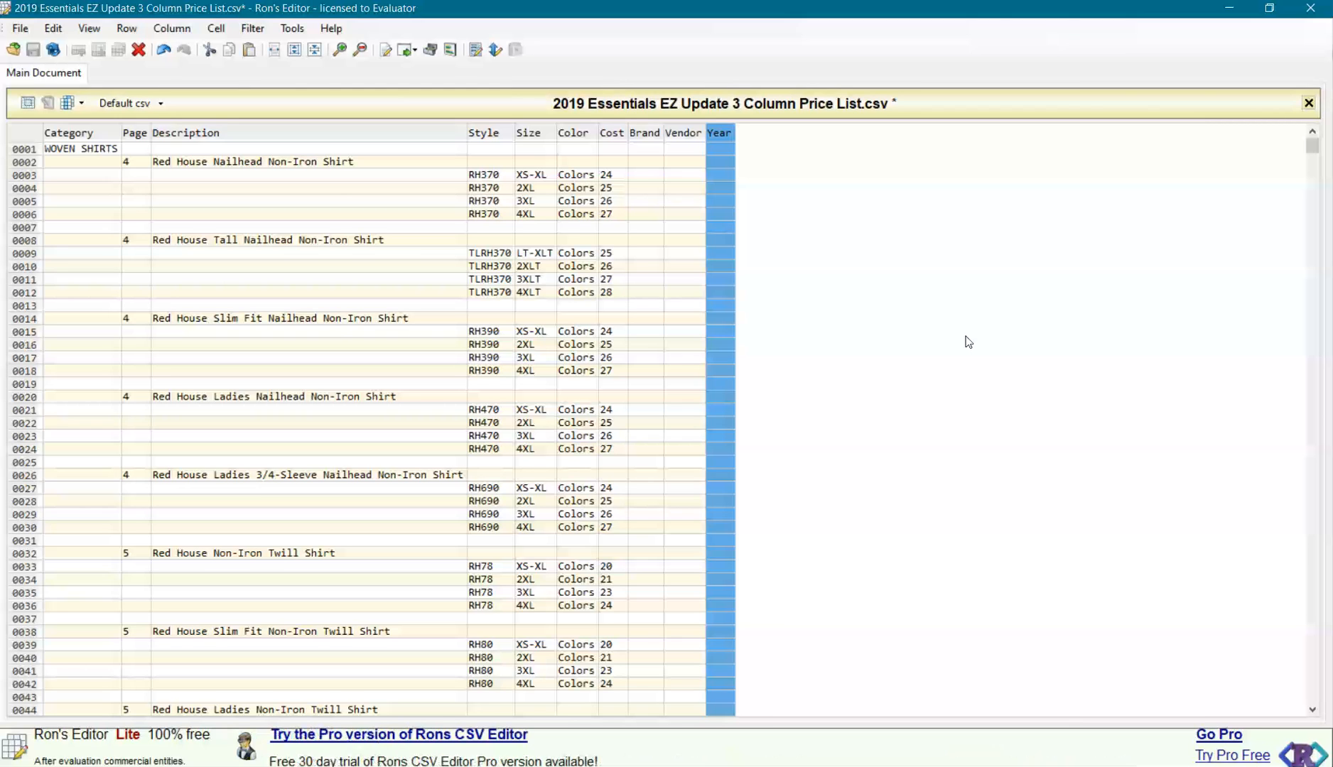
pyautogui.click(945, 346)
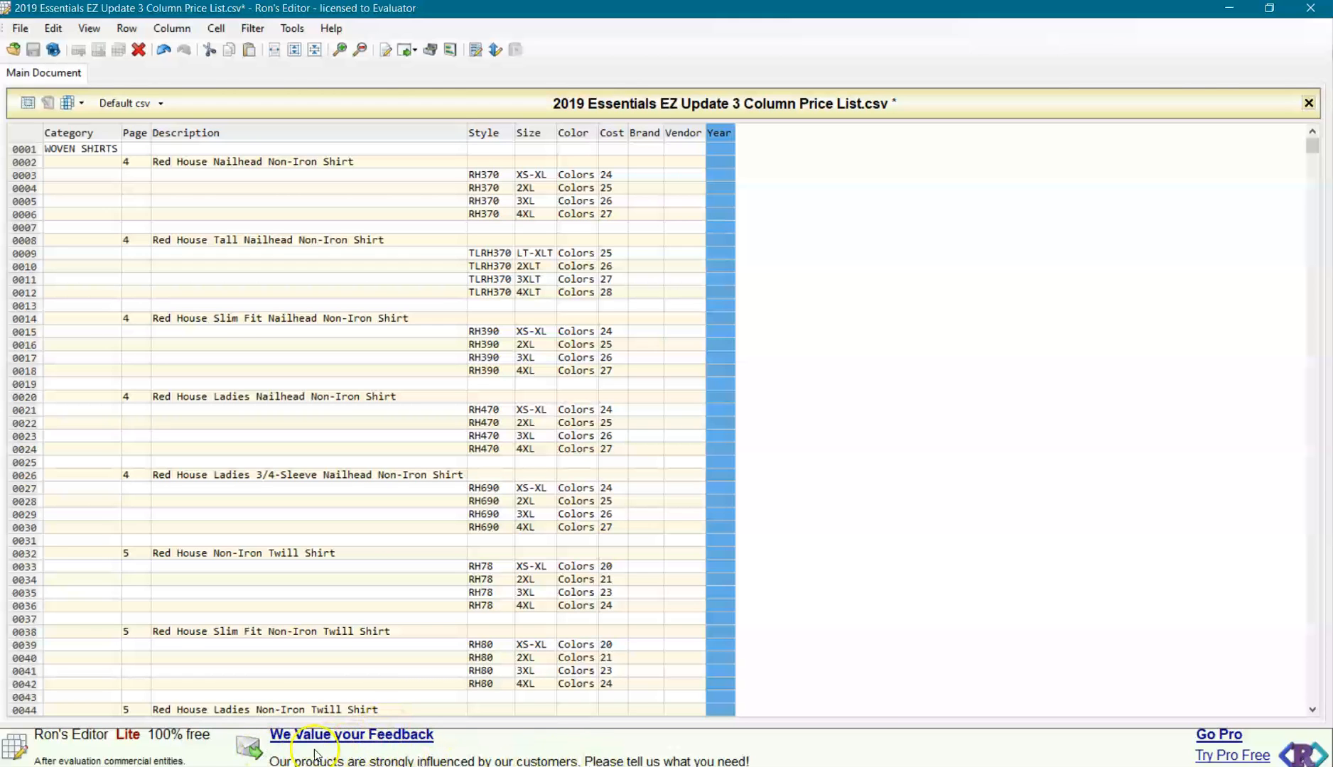
pyautogui.scroll(-5, 808, 680)
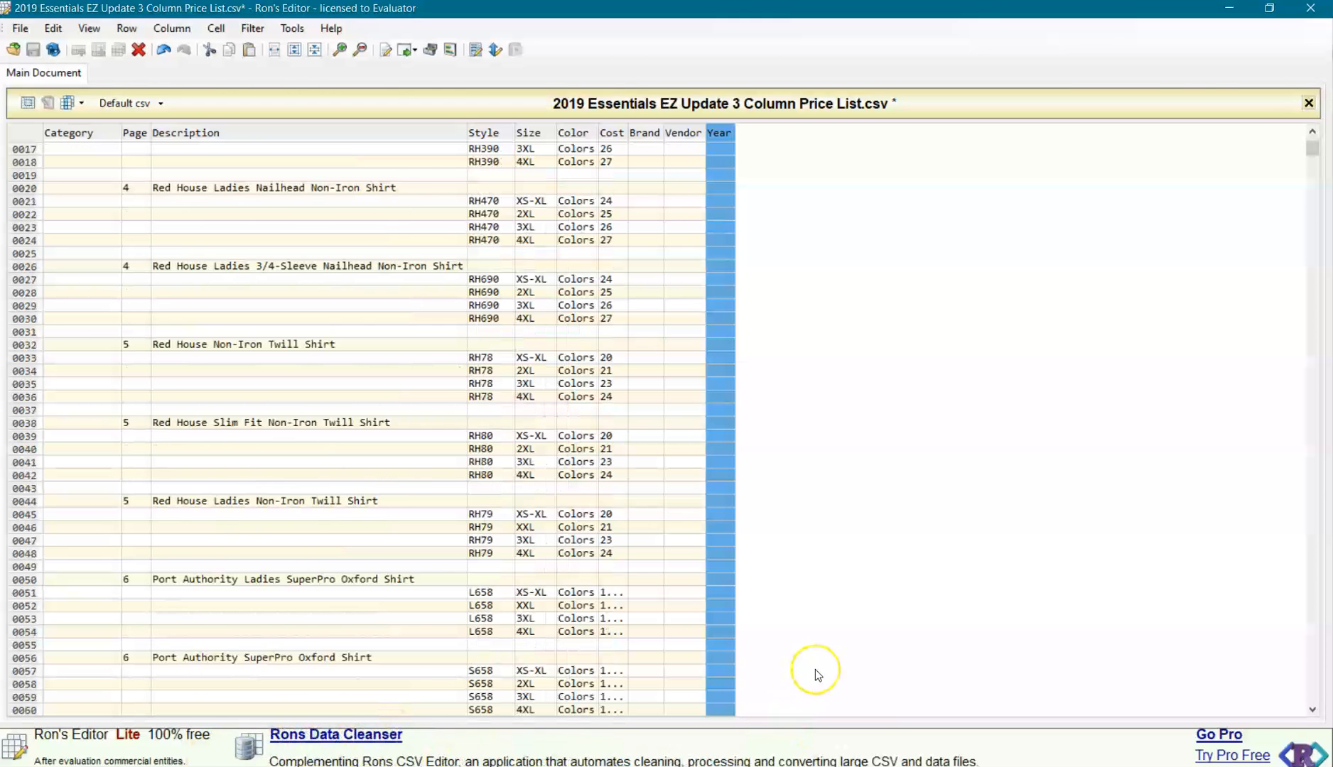
pyautogui.scroll(5, 816, 669)
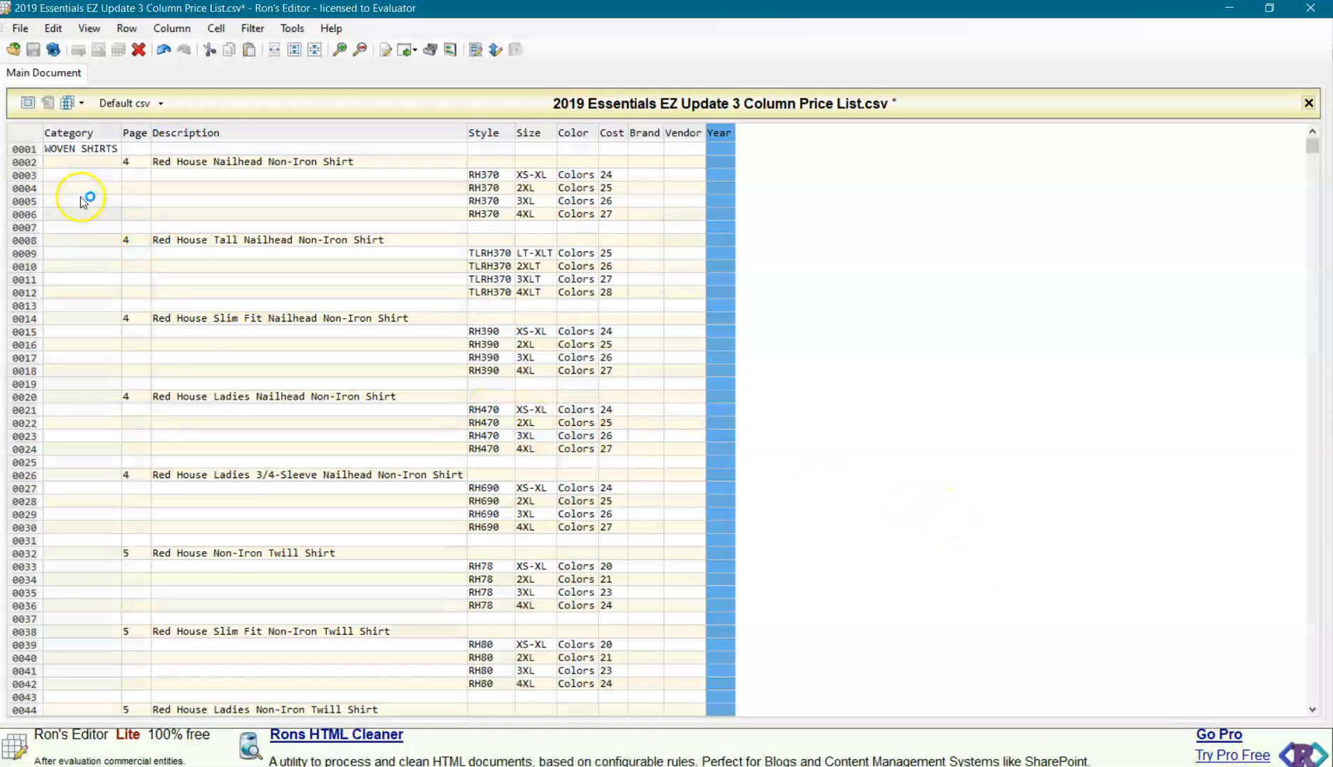
# Select the entire price list table, from Category through Year, and copy it.
pyautogui.click(19, 132)
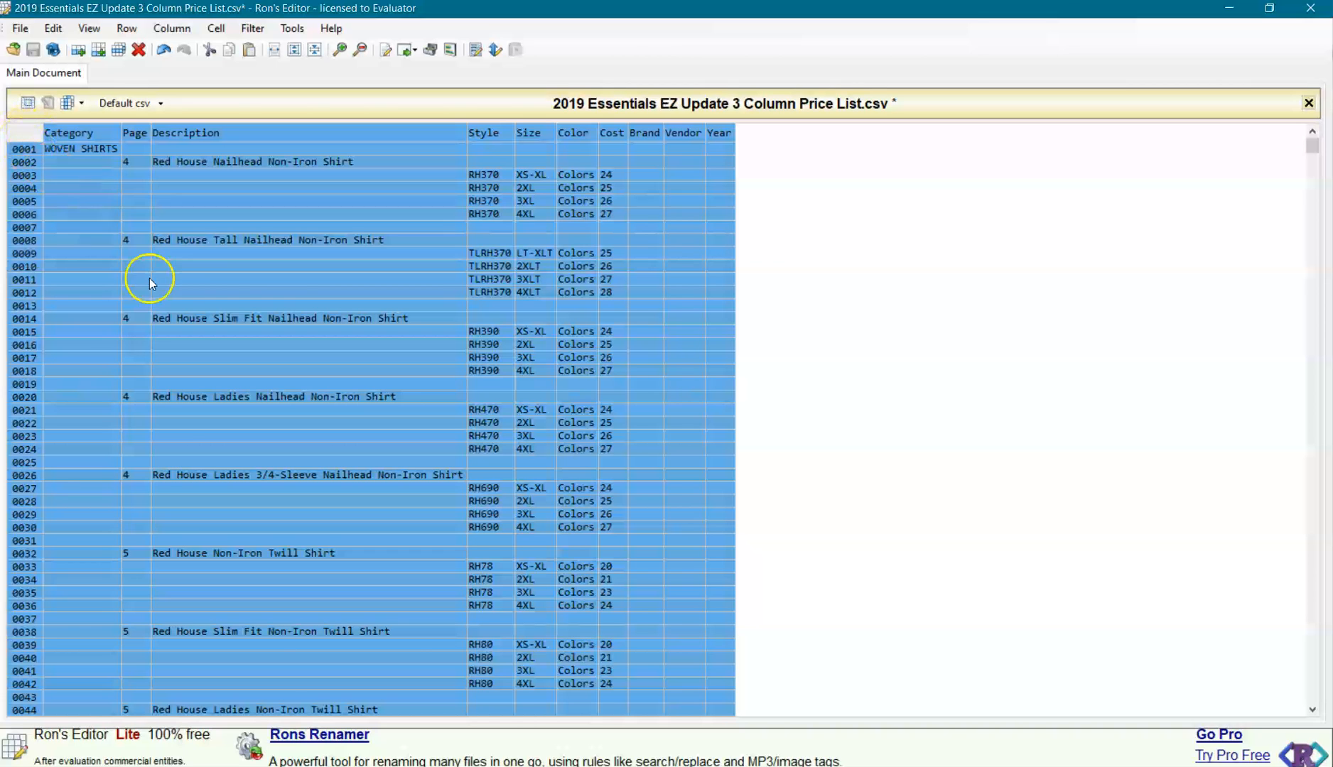
pyautogui.scroll(-20, 654, 336)
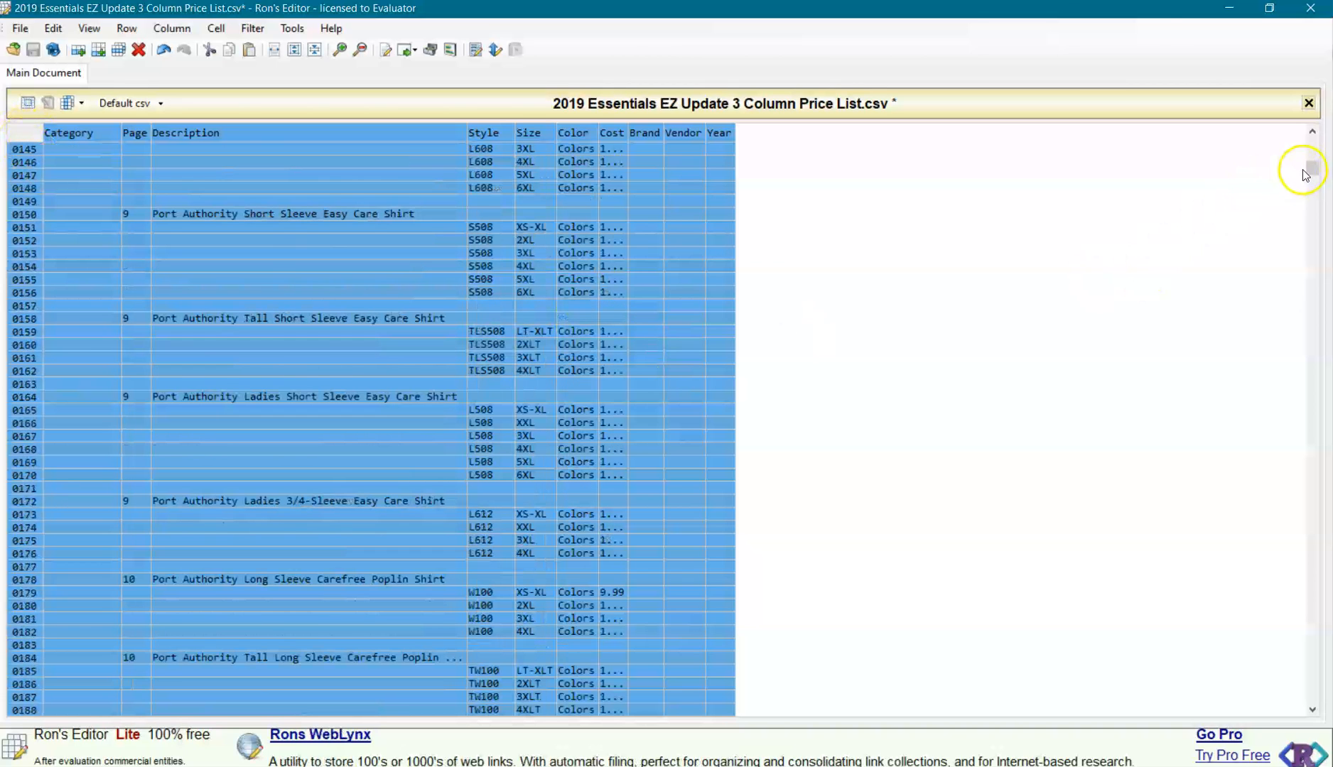
pyautogui.moveTo(1312, 169); pyautogui.dragTo(1287, 116)
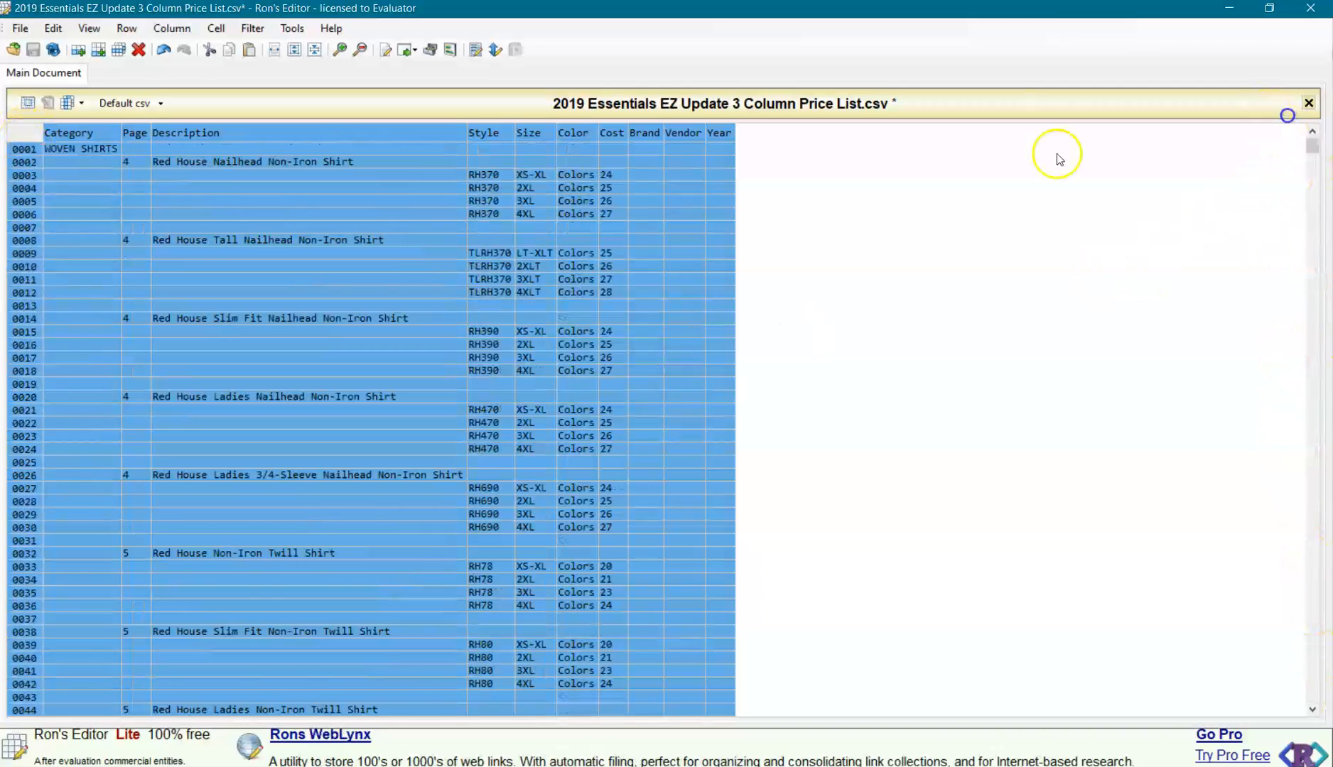
pyautogui.rightClick(93, 163)
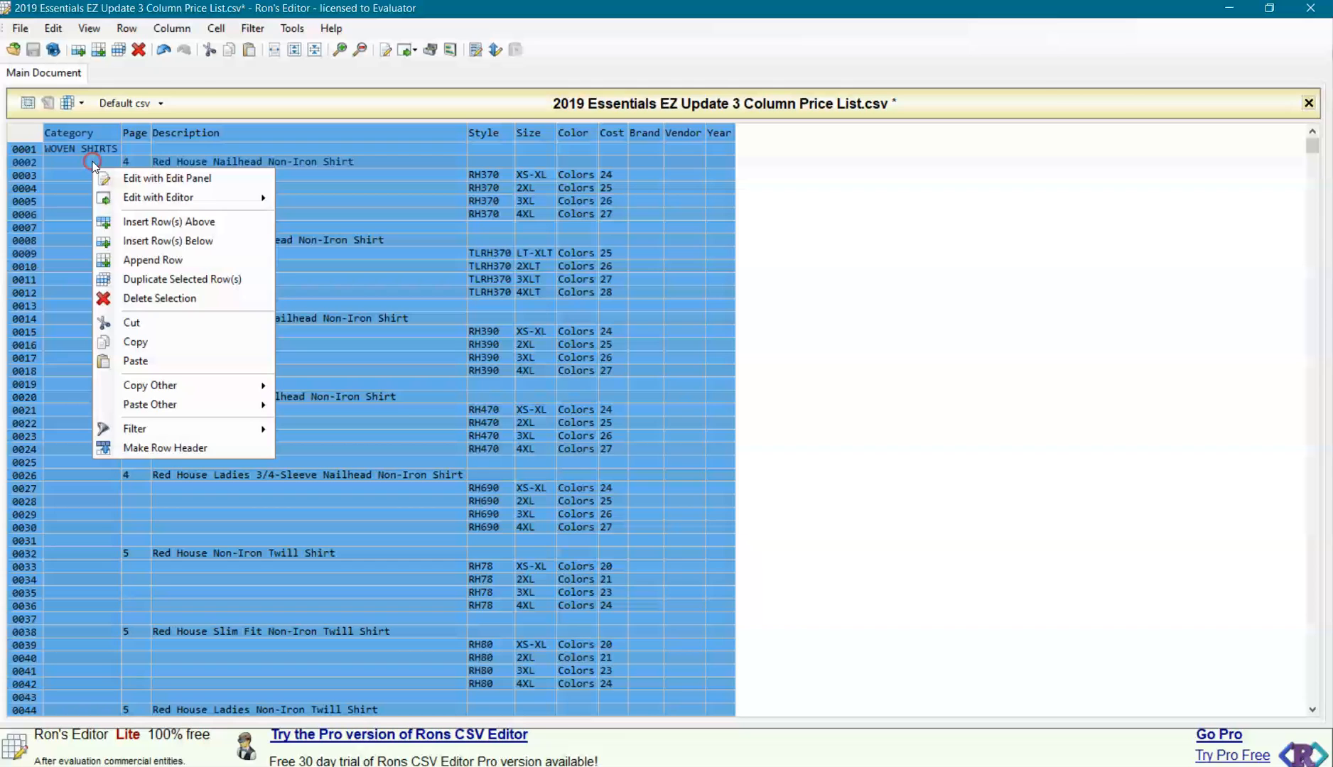
pyautogui.click(140, 341)
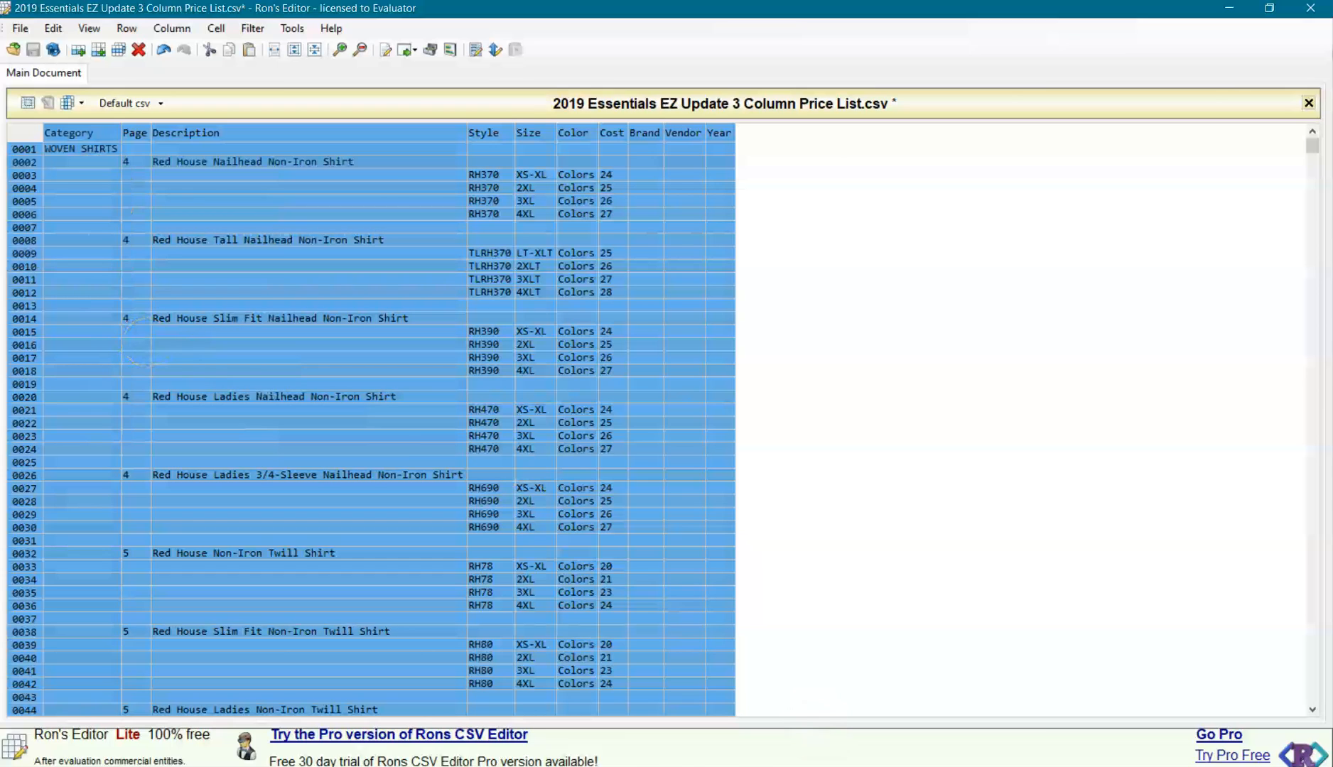
# Switch to Microsoft Excel, maximize its window and create a new blank workbook.
pyautogui.moveTo(747, 766)
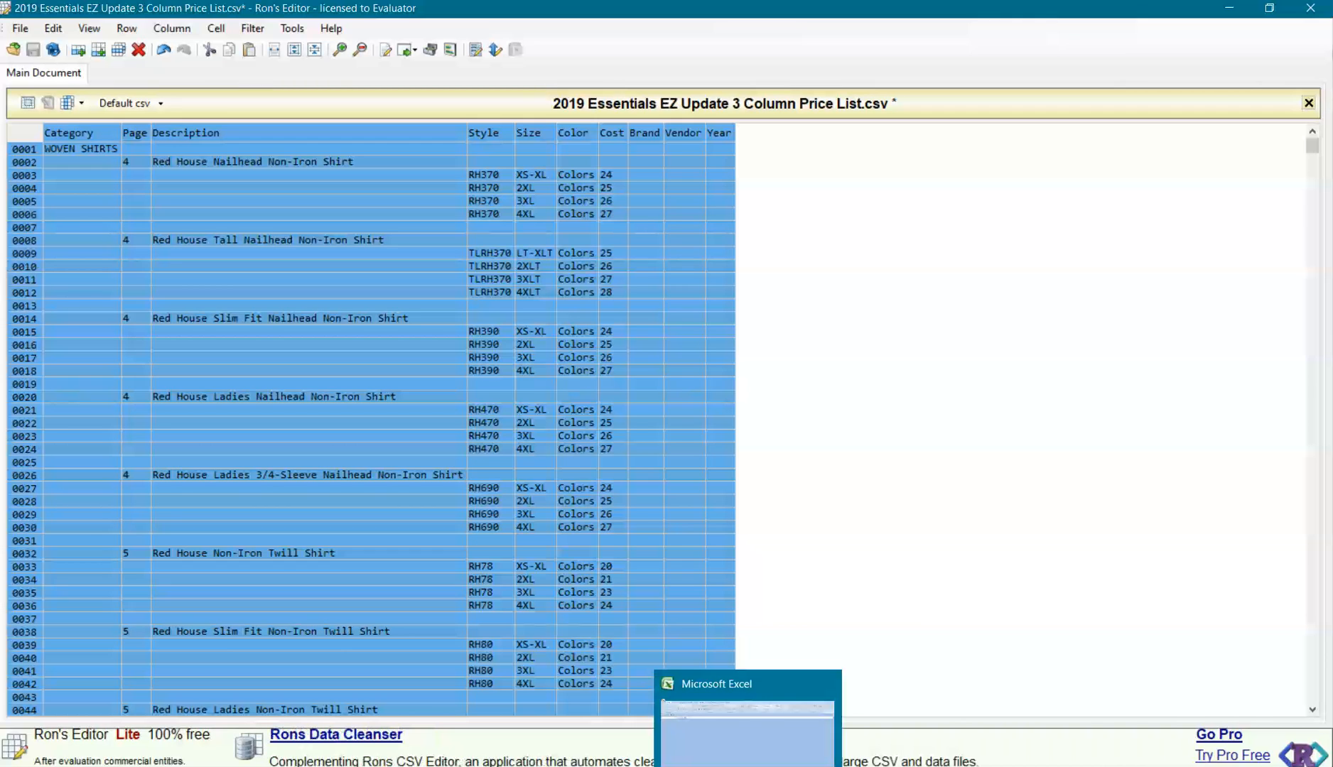
pyautogui.click(747, 766)
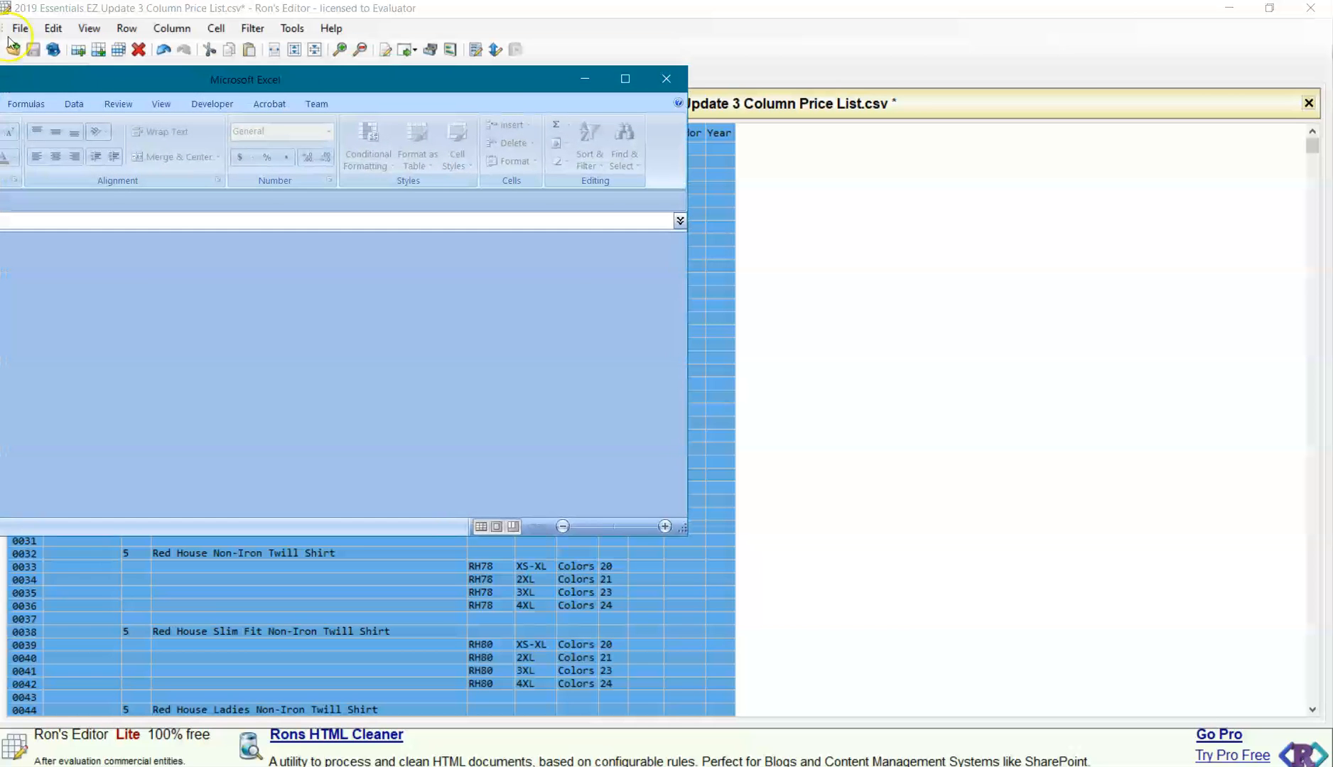
pyautogui.moveTo(235, 74); pyautogui.dragTo(711, 33)
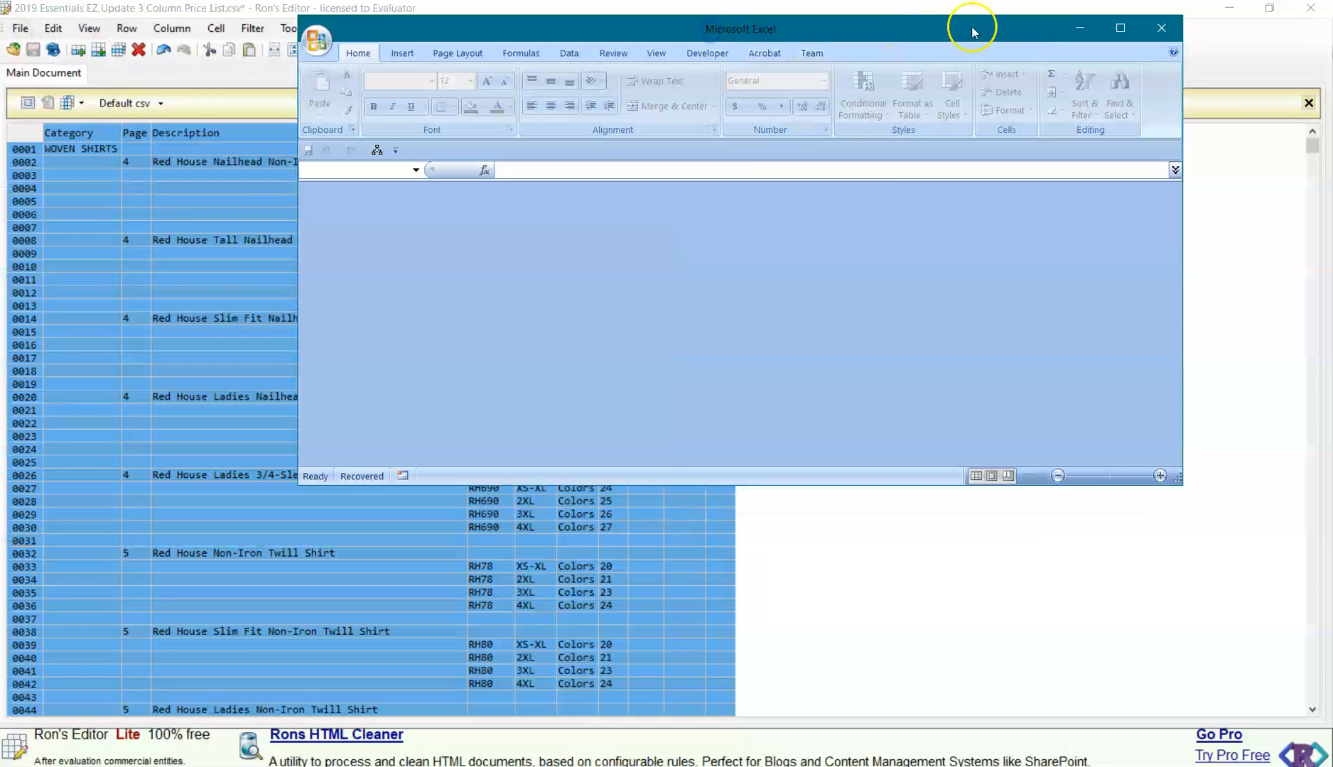
pyautogui.click(1117, 29)
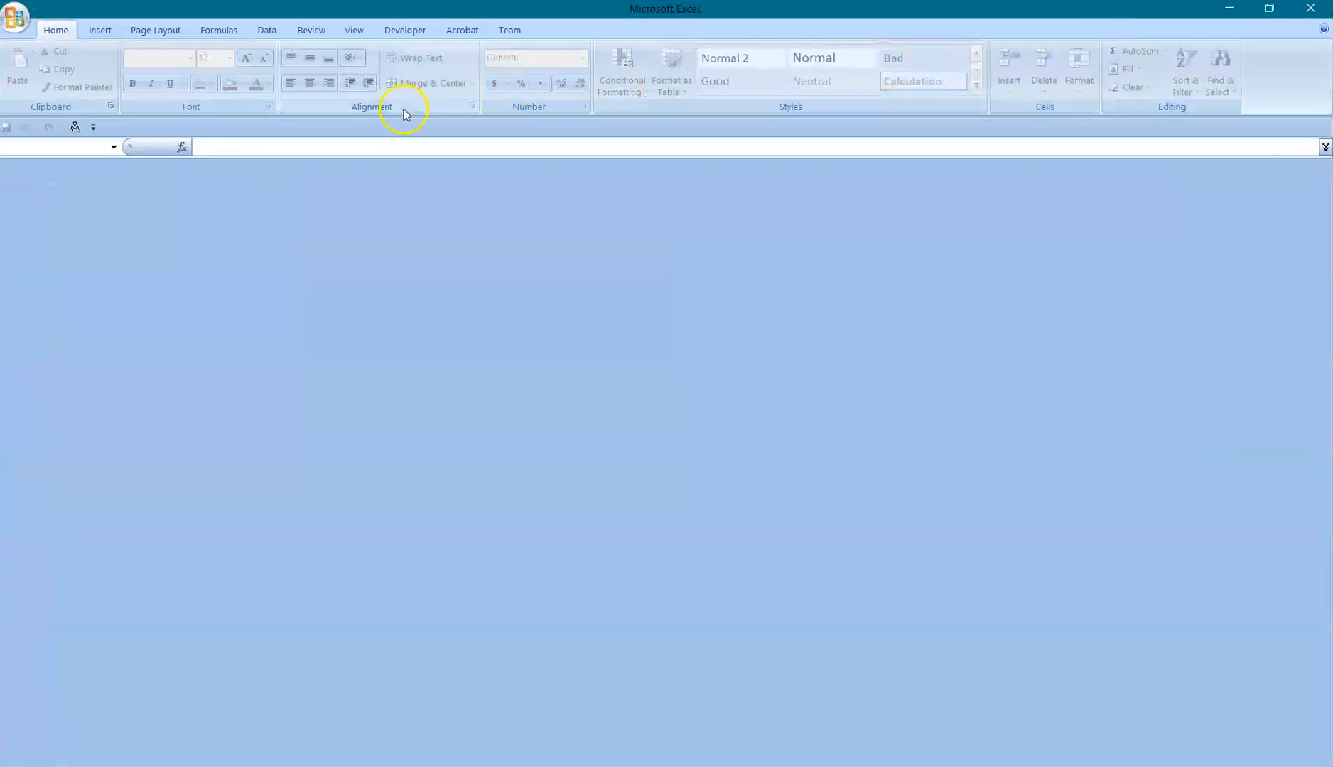
pyautogui.click(18, 26)
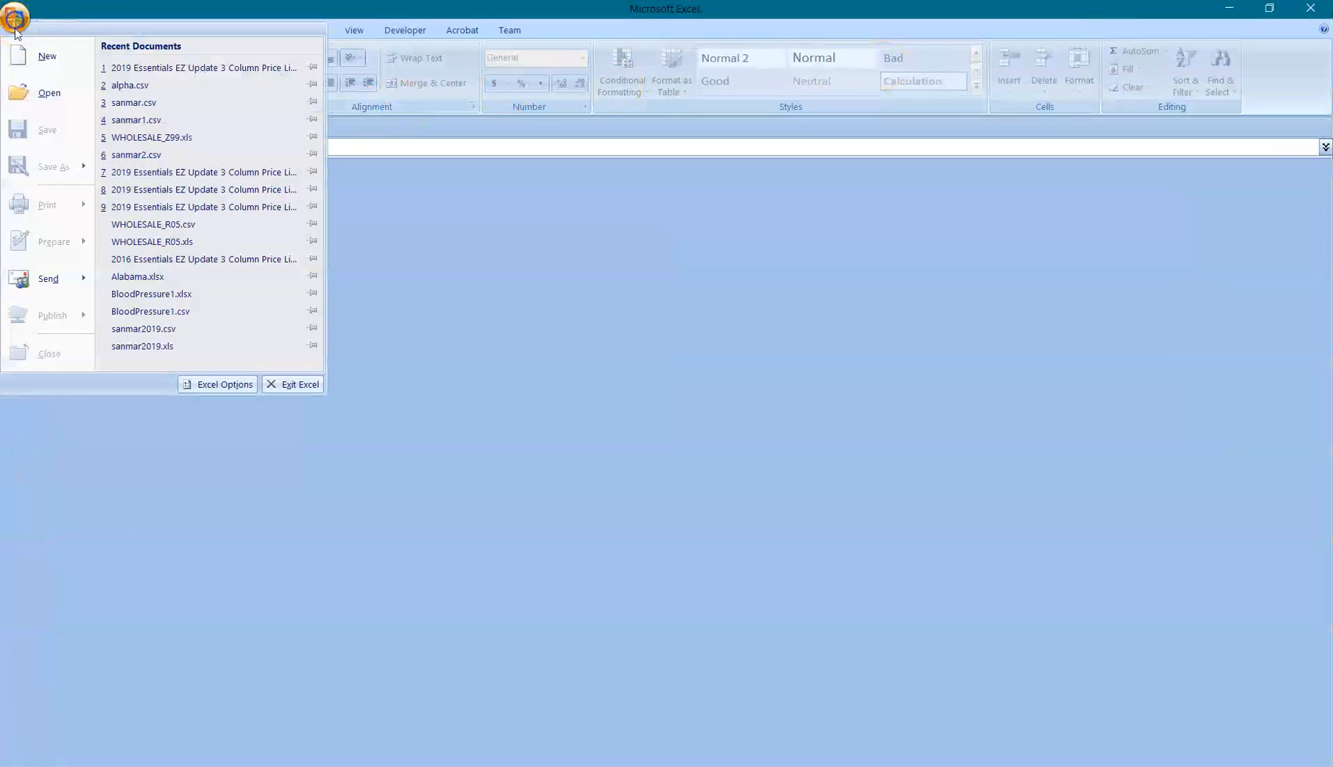
pyautogui.click(43, 54)
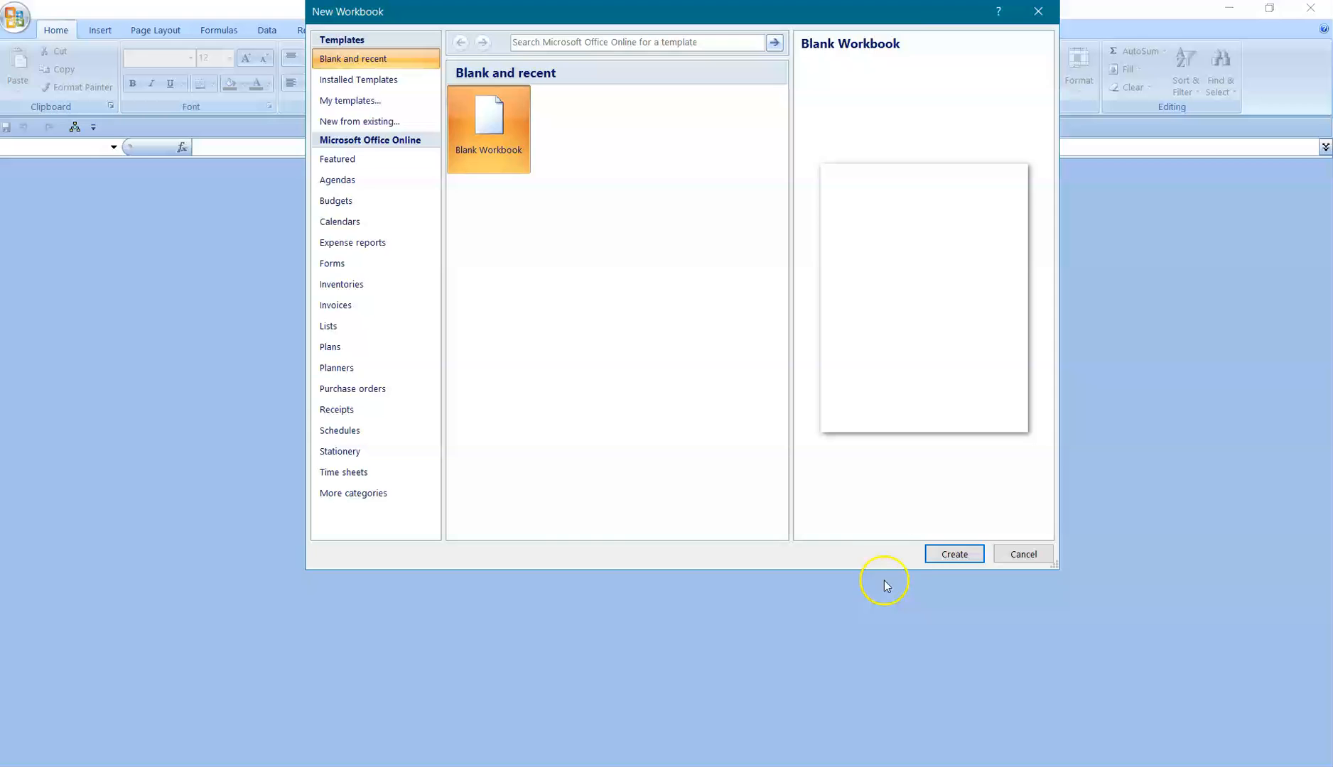
pyautogui.click(952, 553)
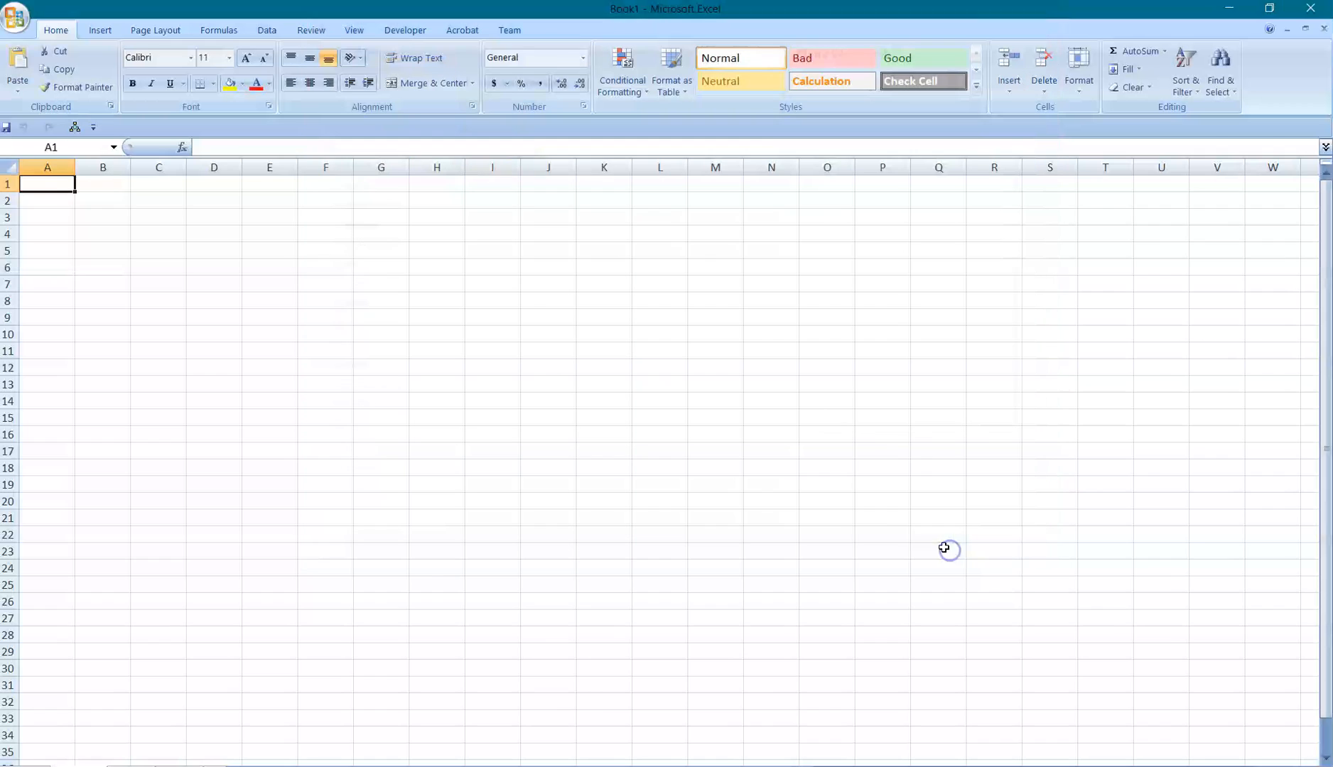
# Paste the copied price list at cell A1 of the blank sheet and look through the pasted rows.
pyautogui.rightClick(44, 188)
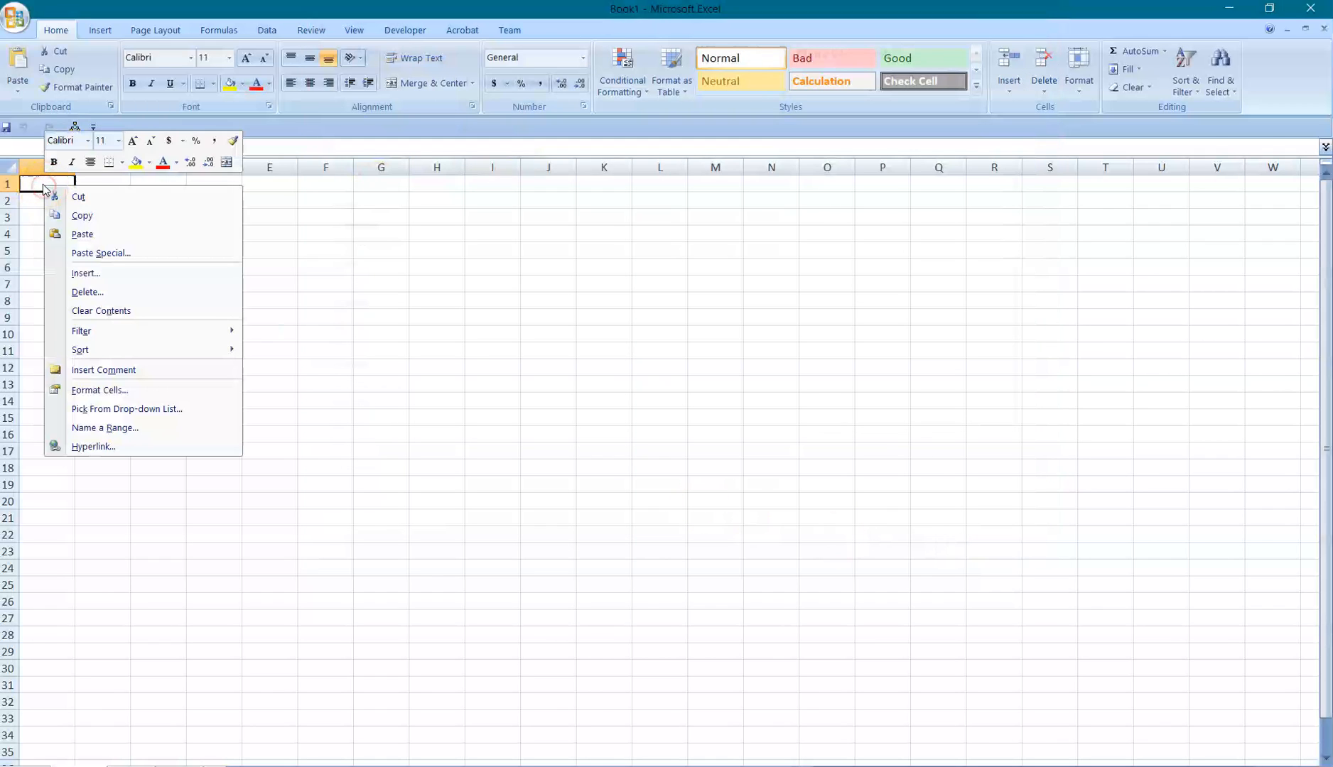
pyautogui.click(81, 235)
pyautogui.click(648, 298)
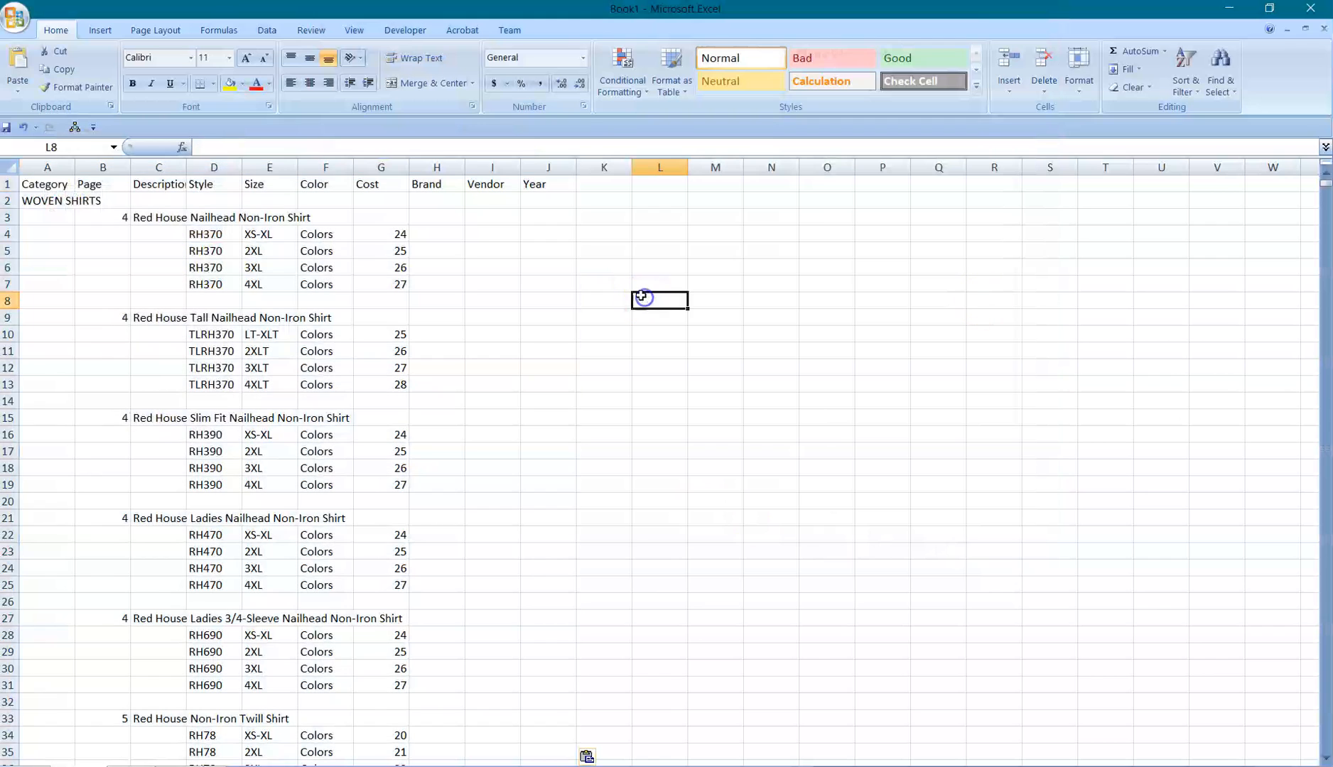
pyautogui.scroll(-12, 261, 329)
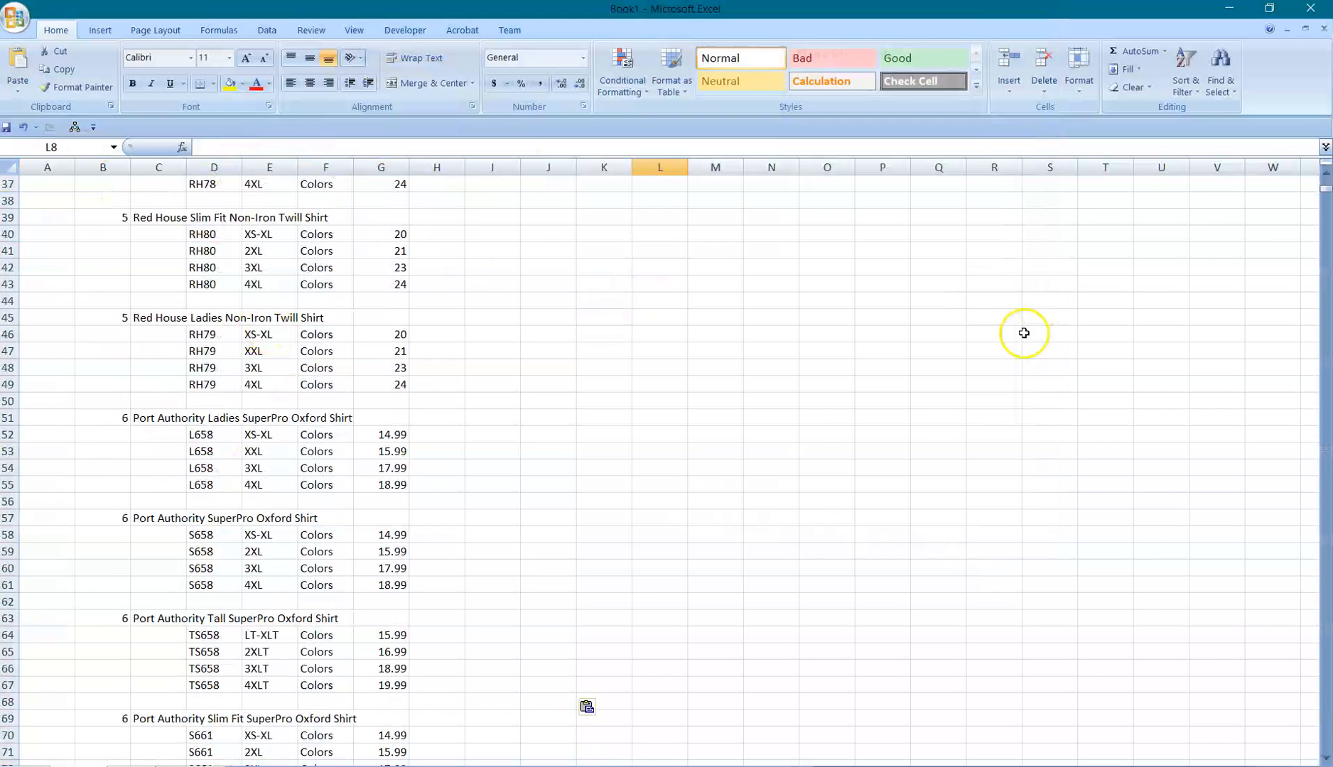
pyautogui.moveTo(1328, 196); pyautogui.dragTo(1277, 322)
pyautogui.moveTo(1274, 221); pyautogui.dragTo(1273, 162)
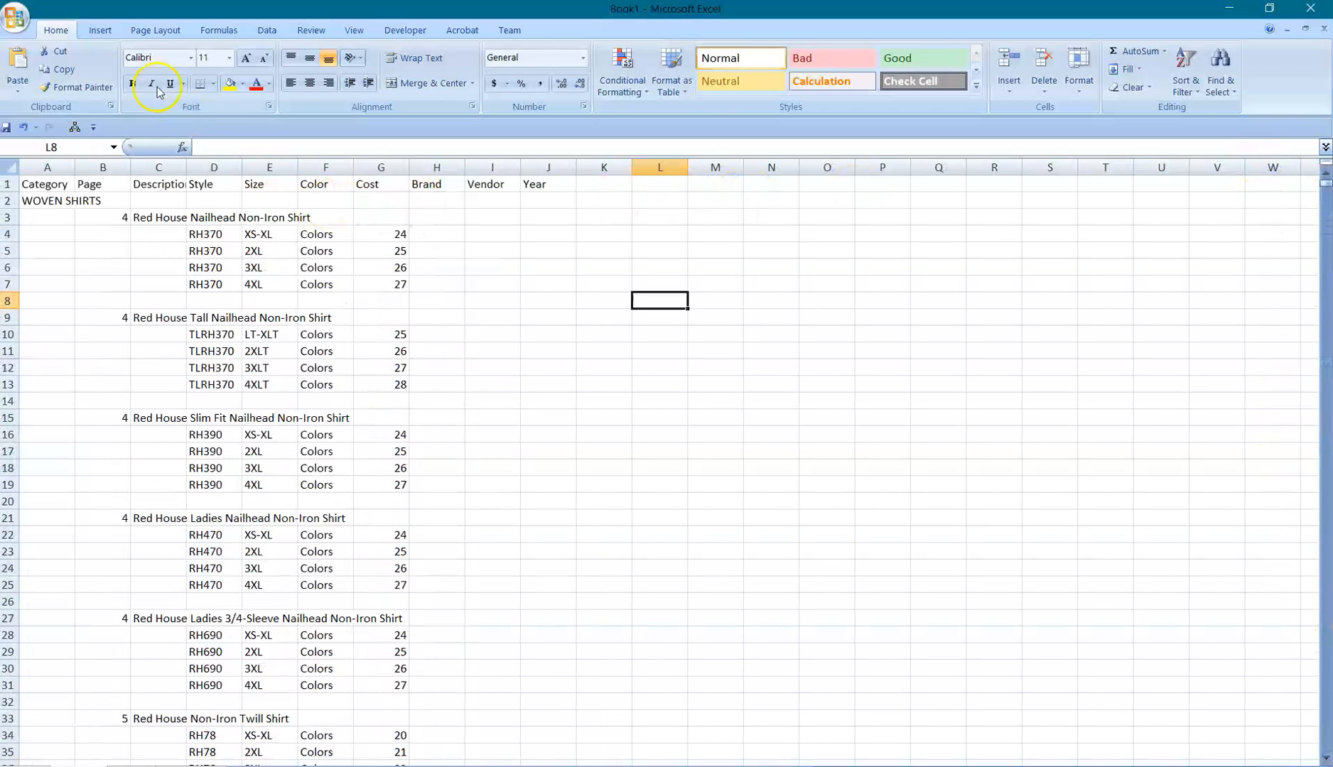
# Start saving the workbook under a new name with the file type CSV (MS-DOS) (*.csv).
pyautogui.click(15, 16)
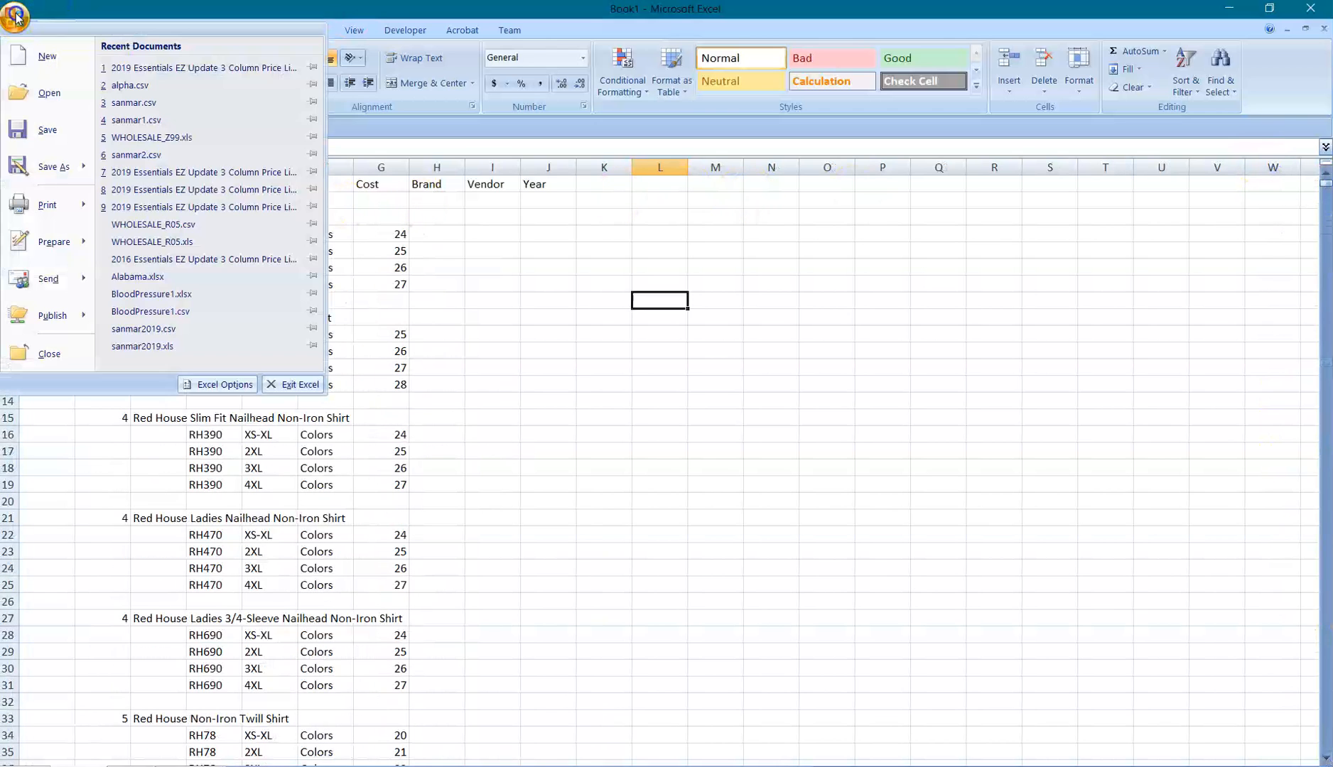
pyautogui.click(33, 168)
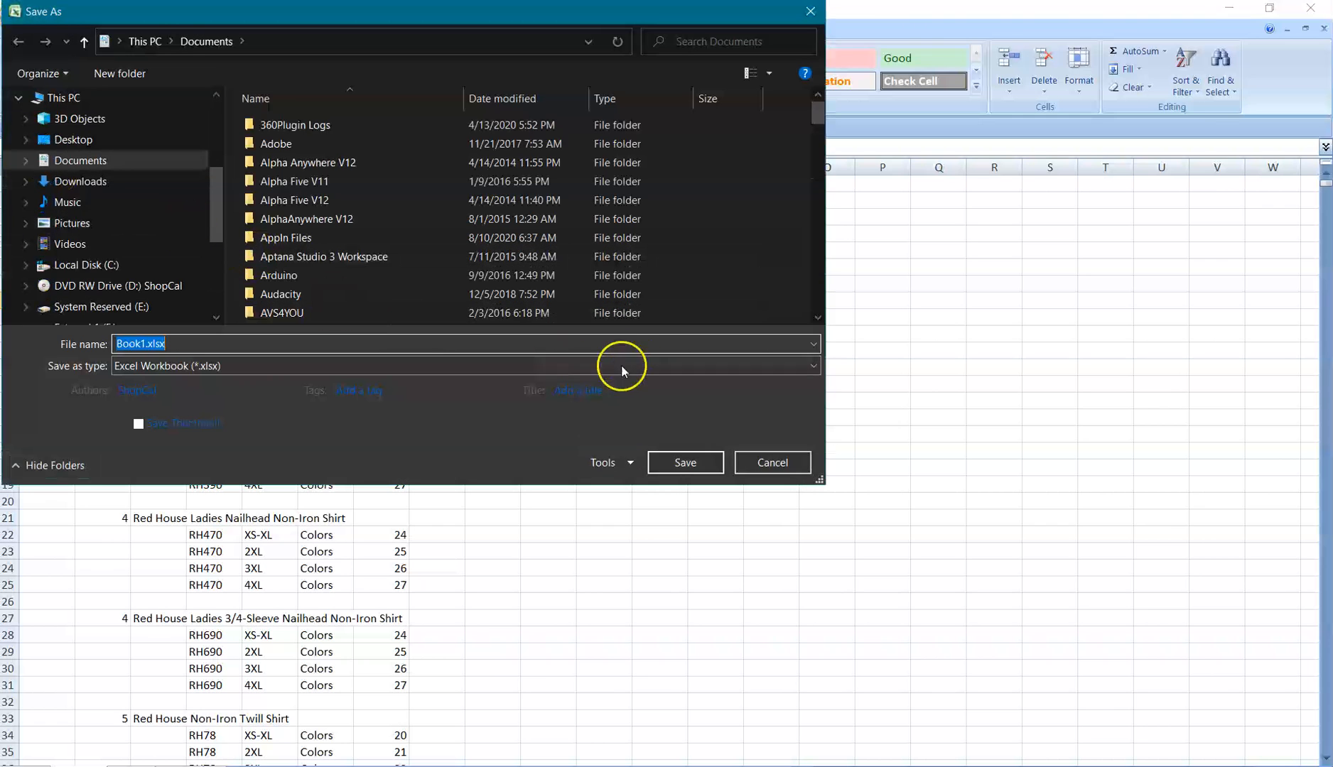
pyautogui.click(812, 366)
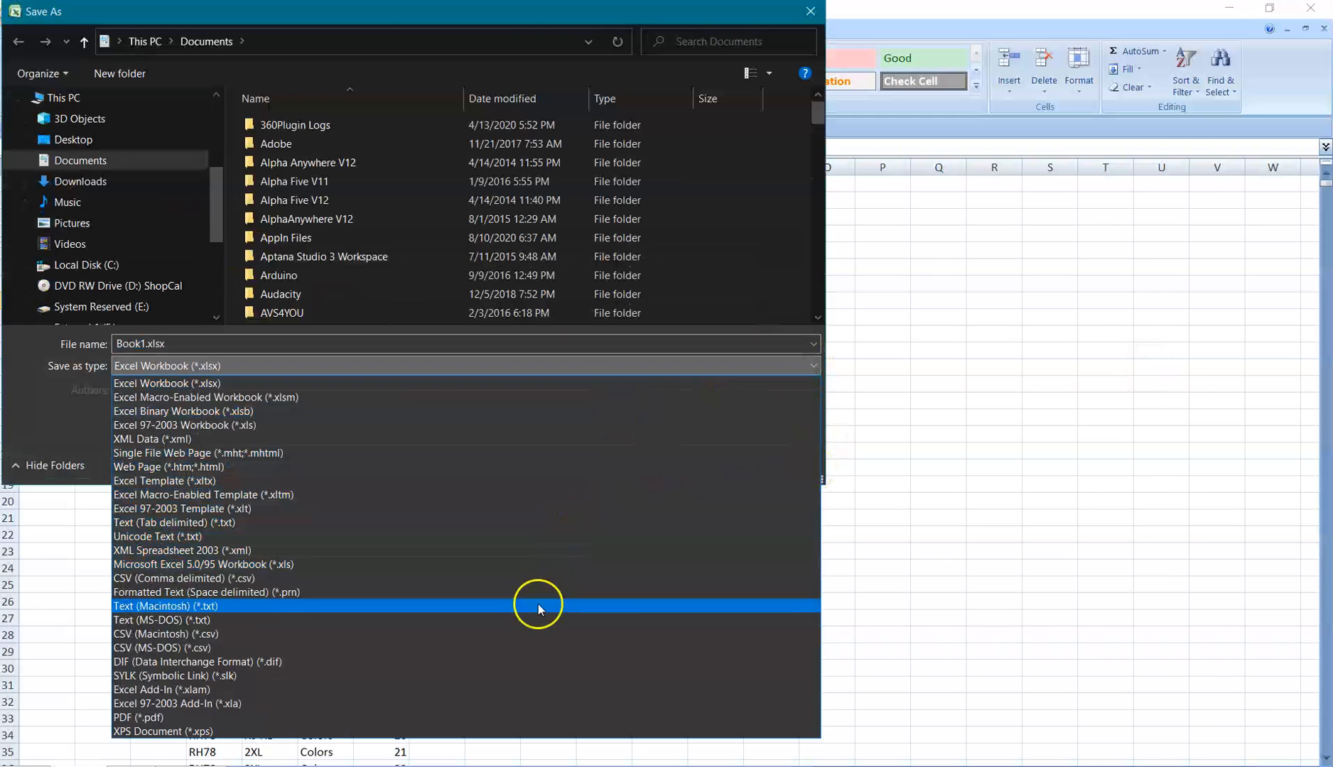
pyautogui.click(489, 647)
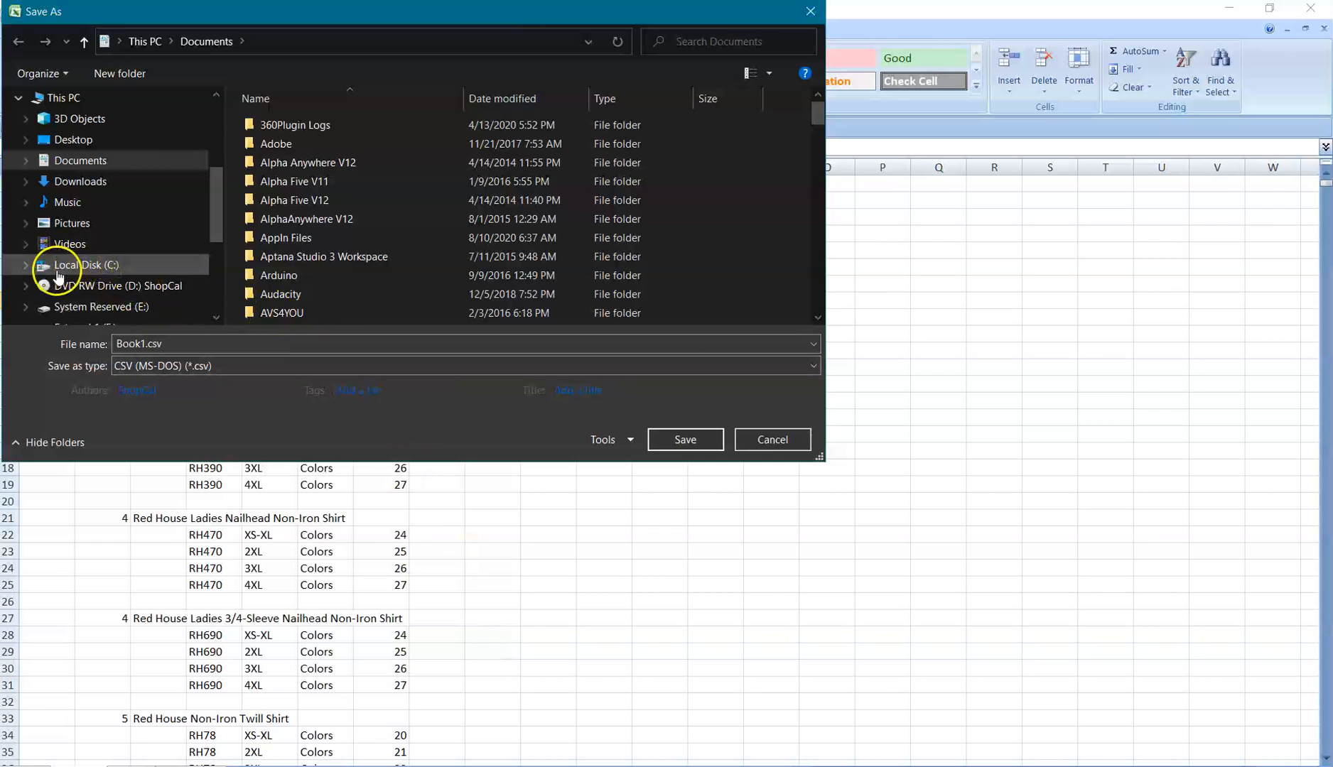
# Choose the SCS_Catalog_Files folder on Local Disk (C:) as the save location.
pyautogui.click(26, 265)
pyautogui.scroll(-5, 34, 270)
pyautogui.scroll(-8, 41, 285)
pyautogui.scroll(-15, 109, 261)
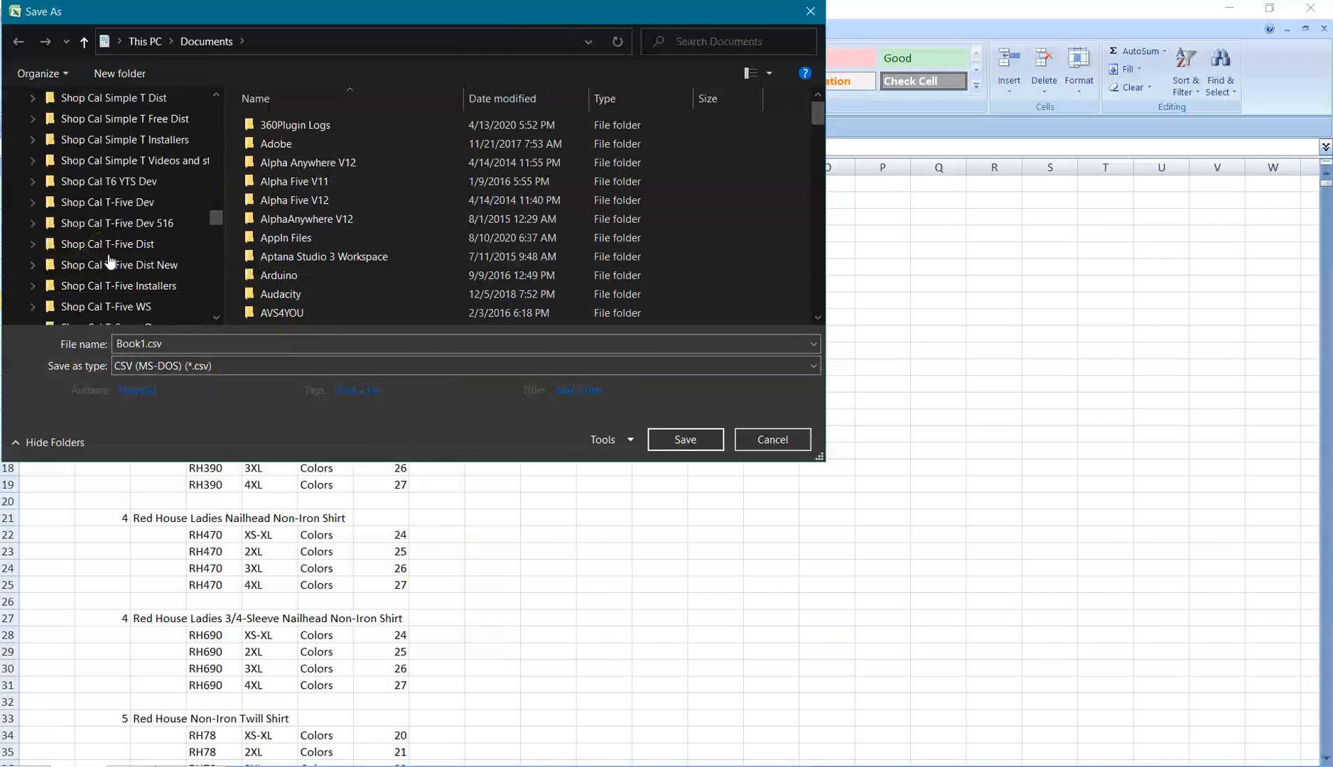
pyautogui.scroll(3, 110, 261)
pyautogui.click(163, 307)
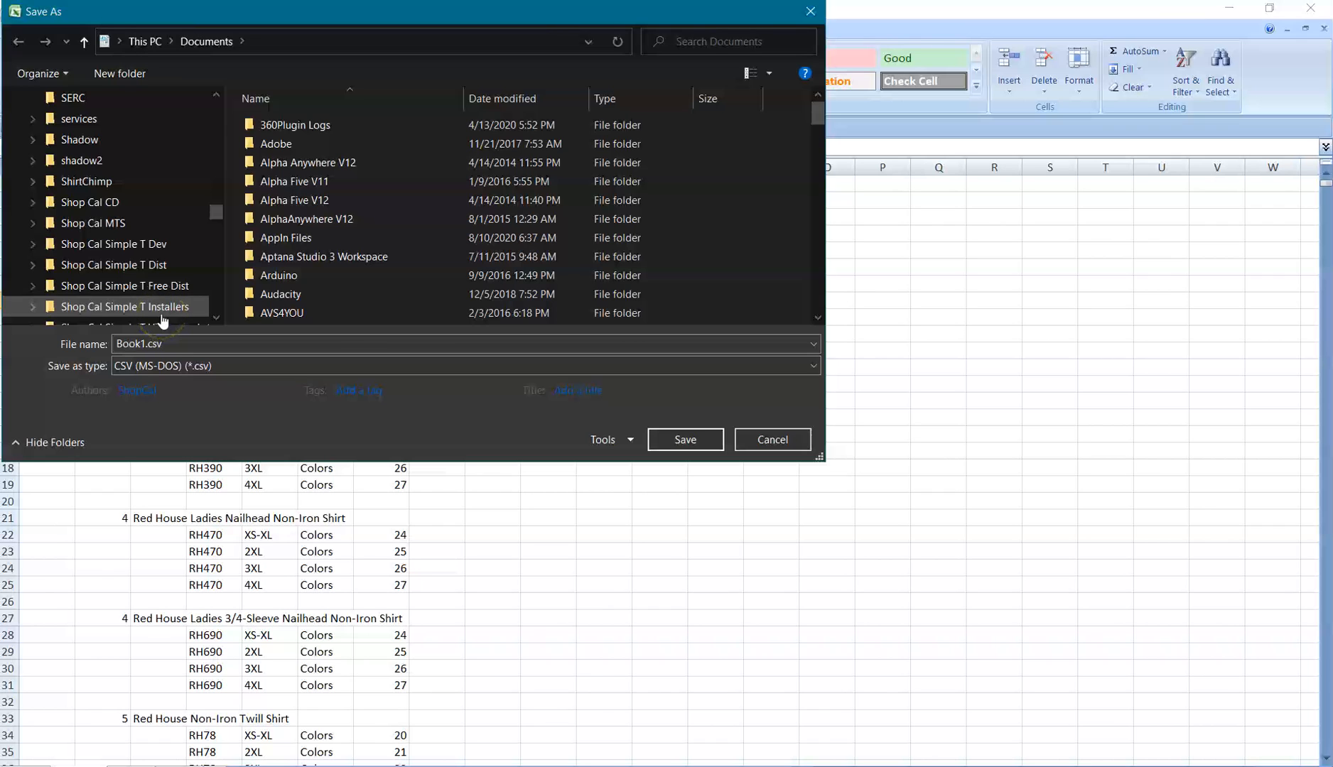
pyautogui.scroll(3, 162, 321)
pyautogui.click(128, 162)
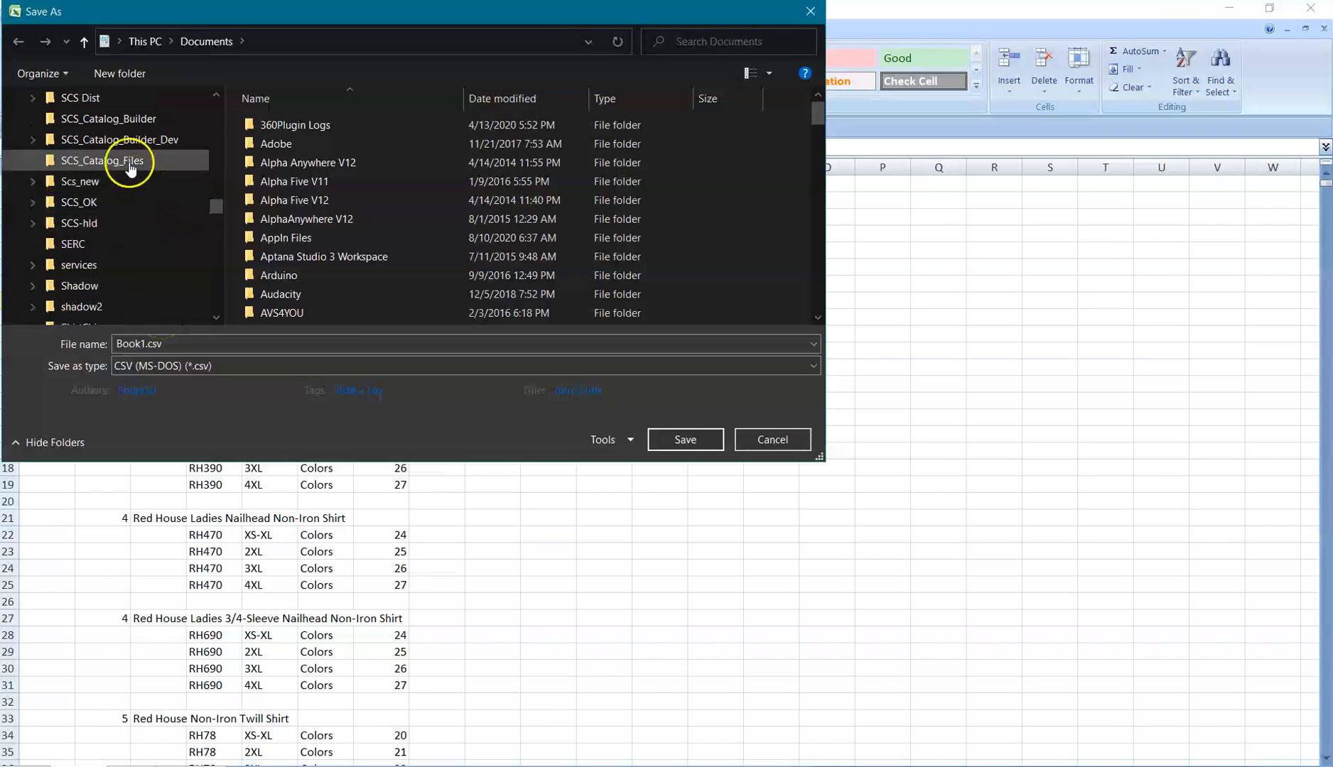
pyautogui.click(304, 226)
# Save the sheet as sanmar.csv, replacing the existing file, with only the active sheet and the CSV format kept.
pyautogui.click(291, 162)
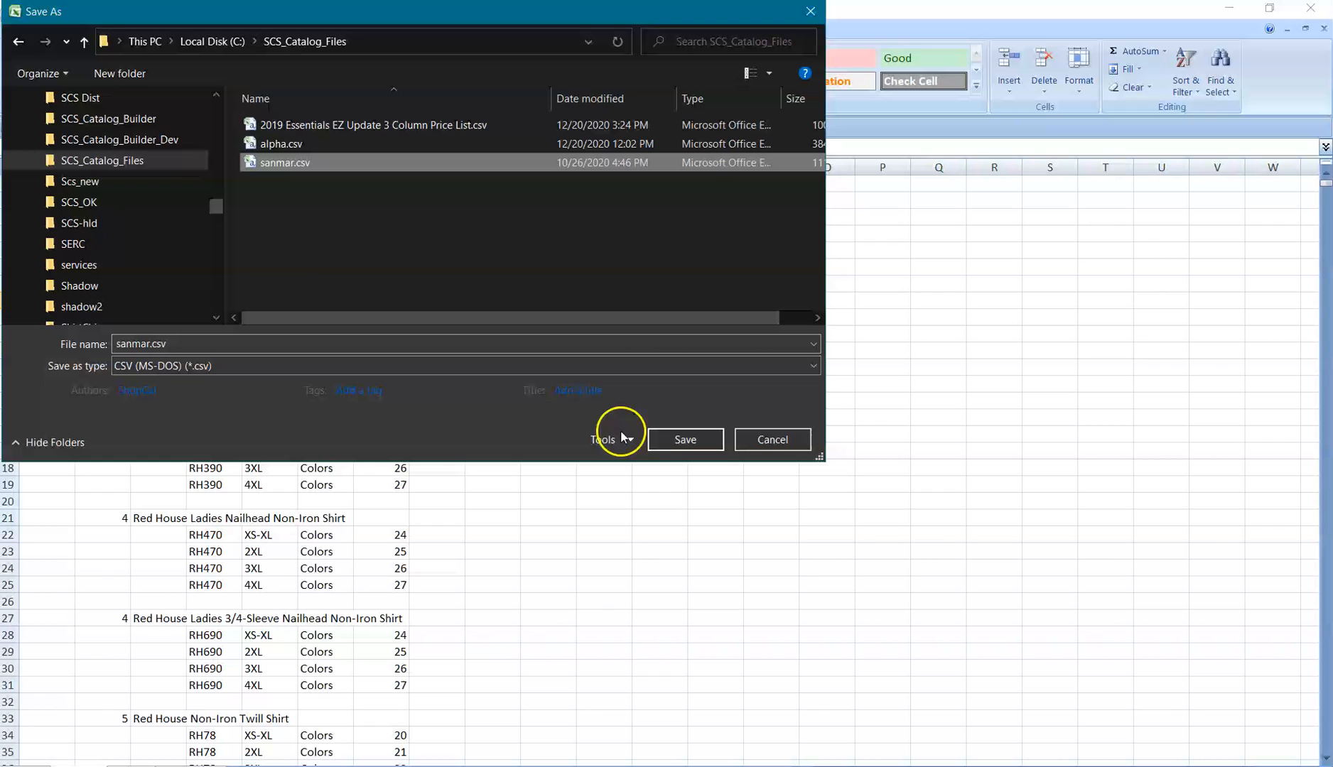
pyautogui.click(679, 441)
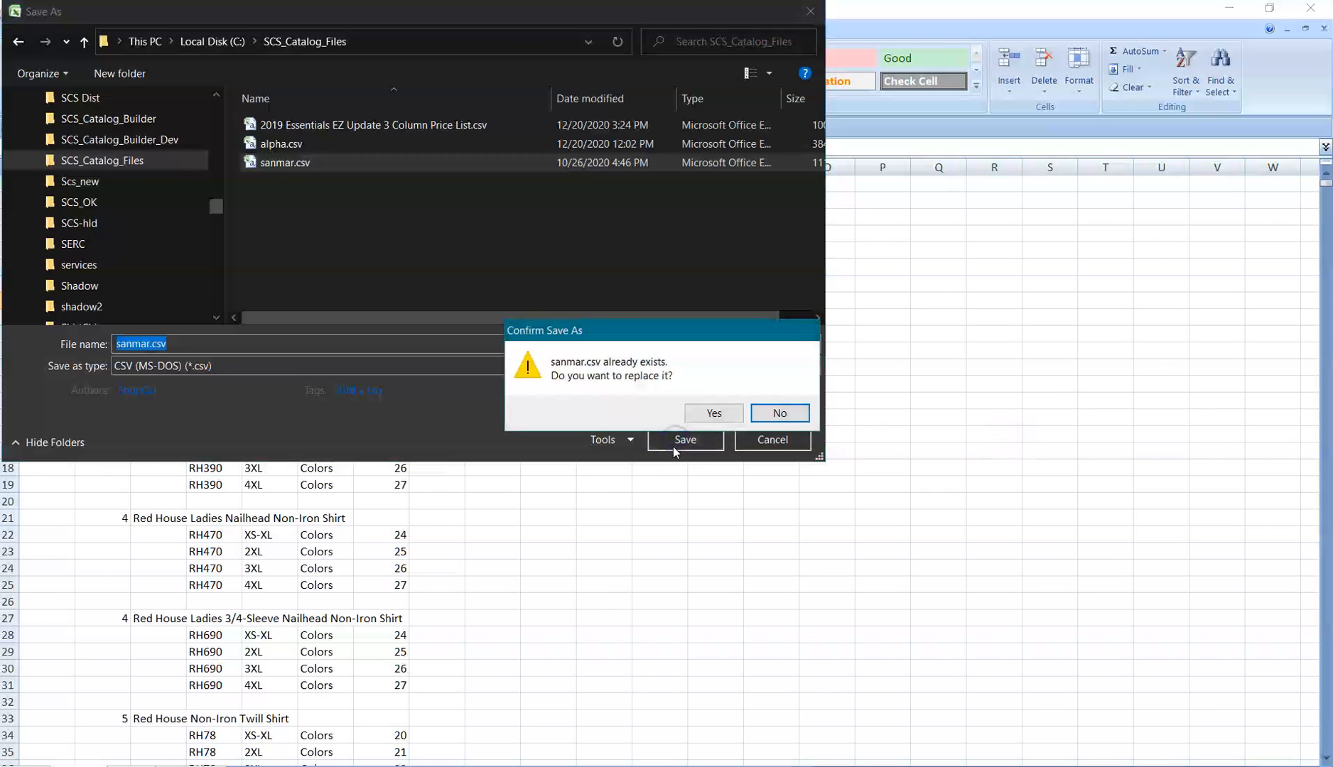
pyautogui.click(714, 413)
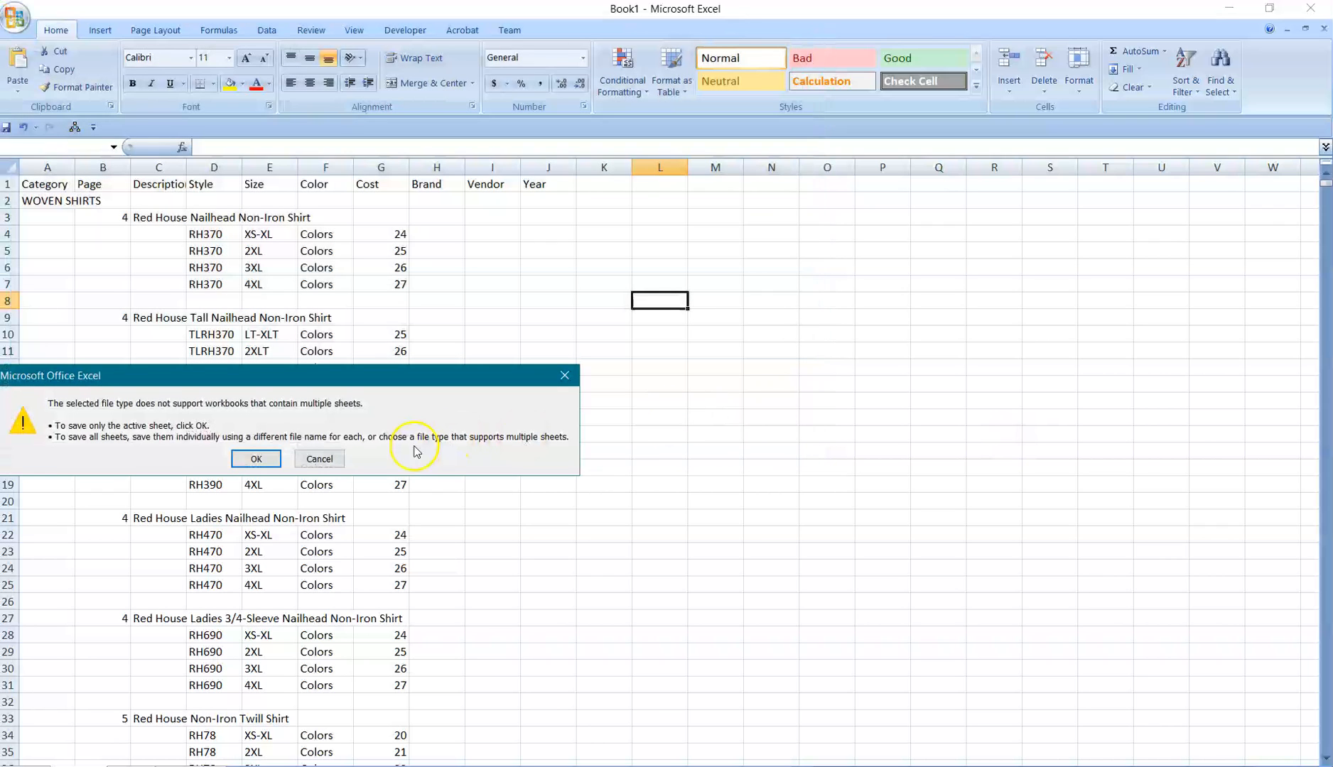
pyautogui.click(267, 459)
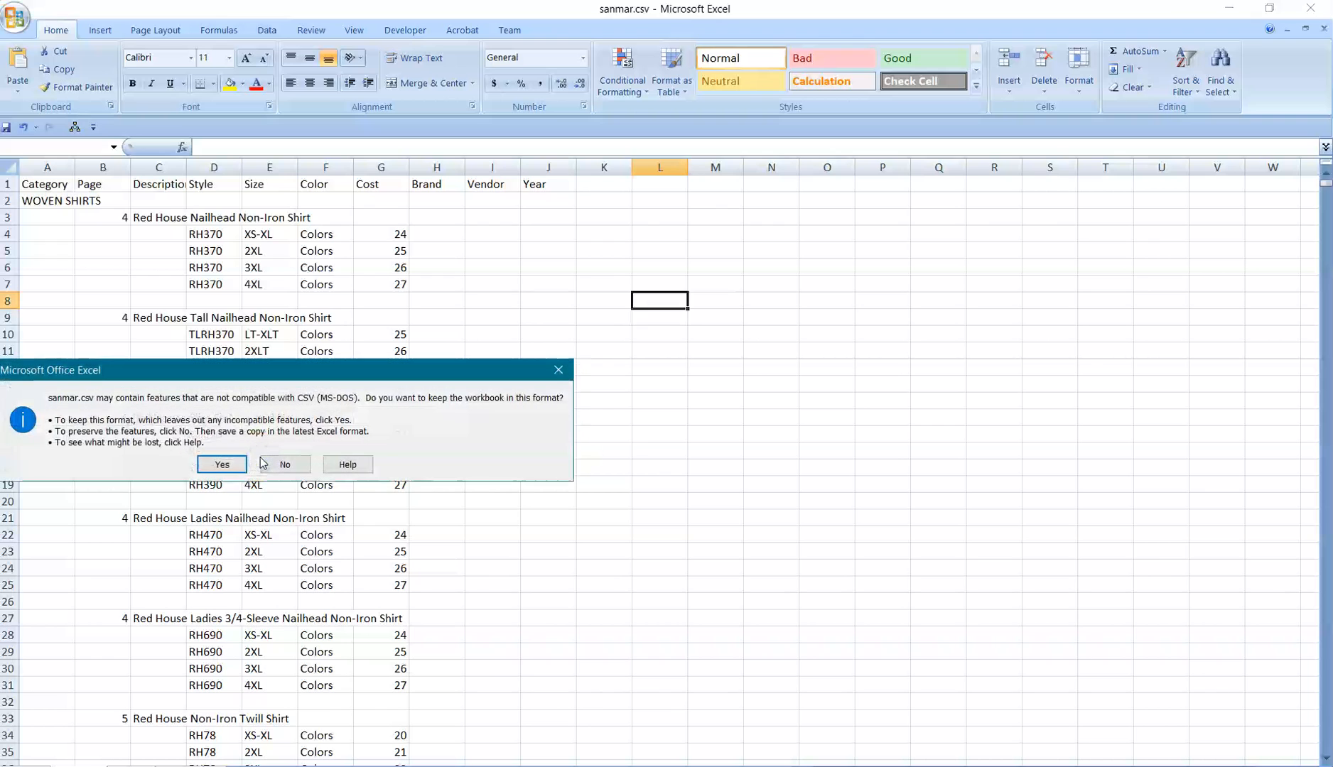
pyautogui.click(223, 464)
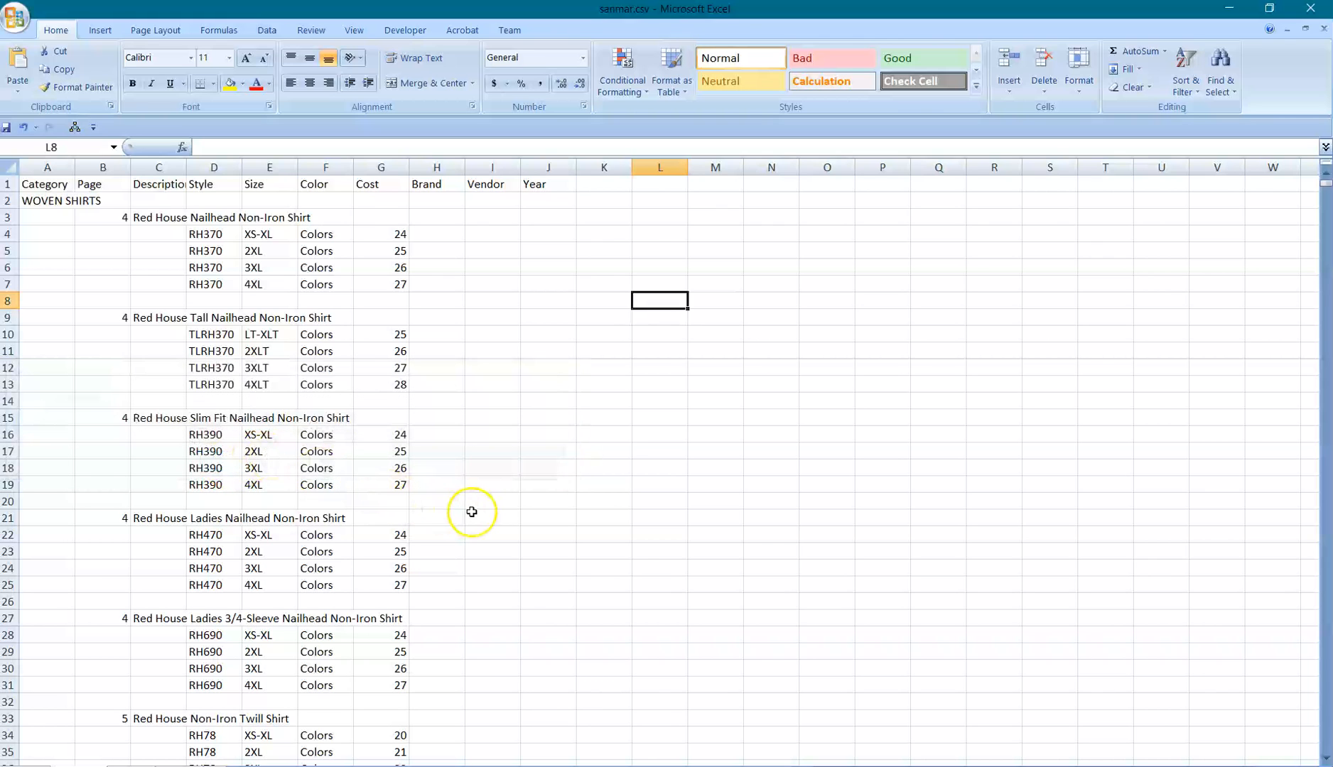